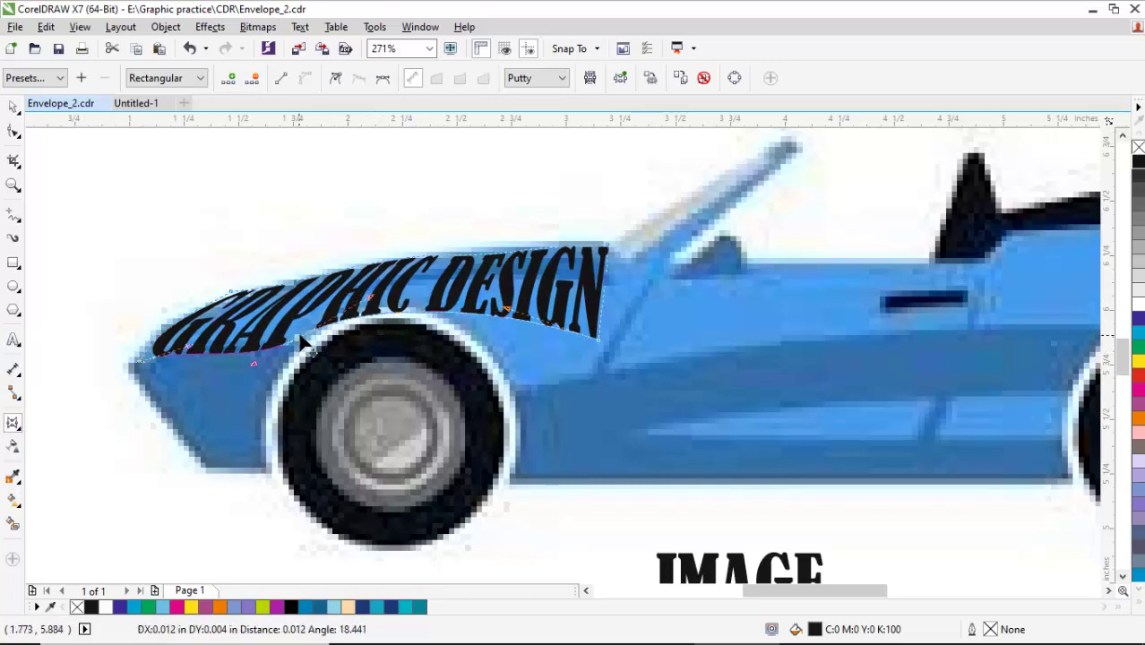
Adjust the end of the GRAPHIC DESIGN text envelope's lower edge so it fits the car's hood above the front wheel
left_click(596, 324)
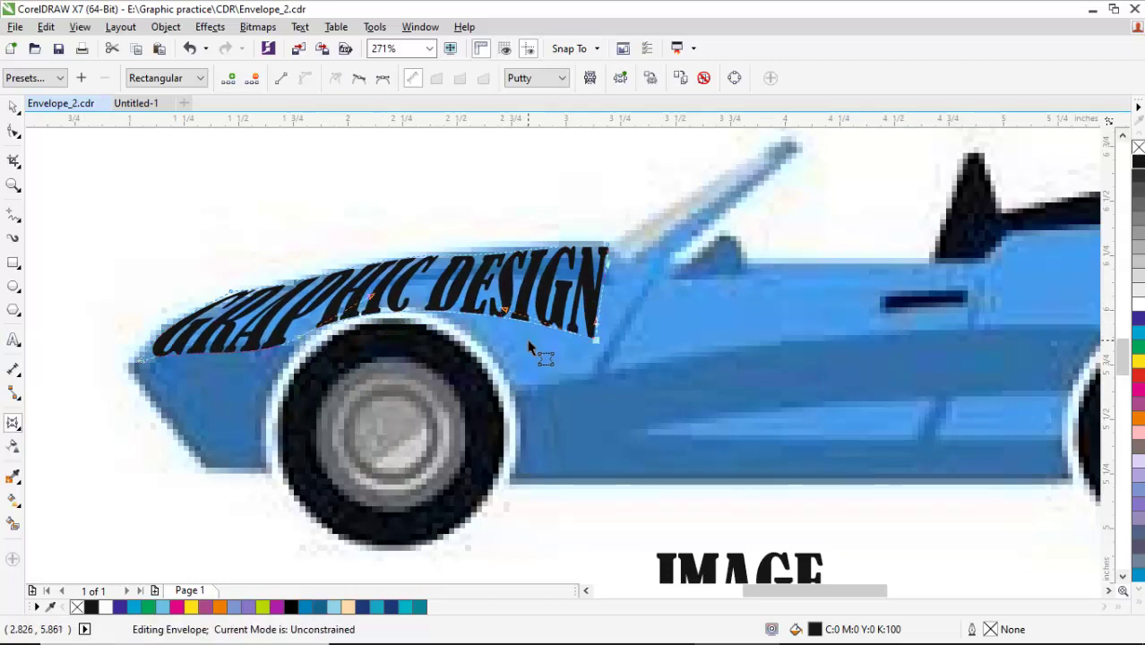
left_click_drag(590, 352, 587, 339)
key("space")
scroll(587, 339, "down", 5)
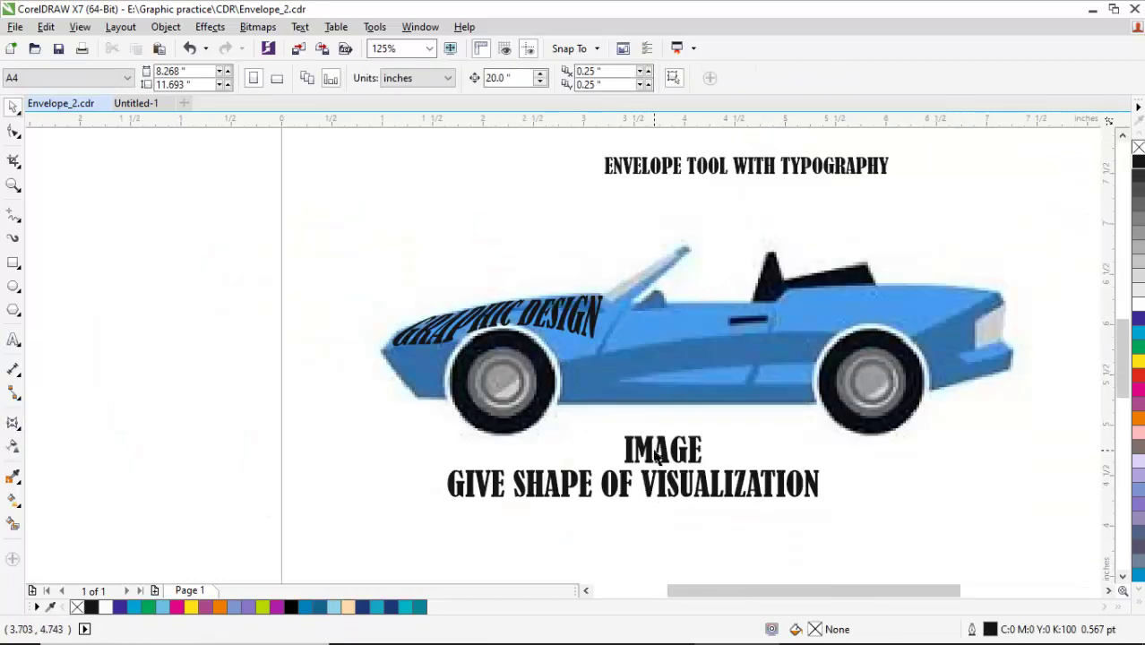
Move IMAGE aside, cut GIVE SHAPE out of the line GIVE SHAPE OF VISUALIZATION, and paste it as separate text
key("Tab")
double_click(598, 489)
left_click_drag(596, 486, 449, 485)
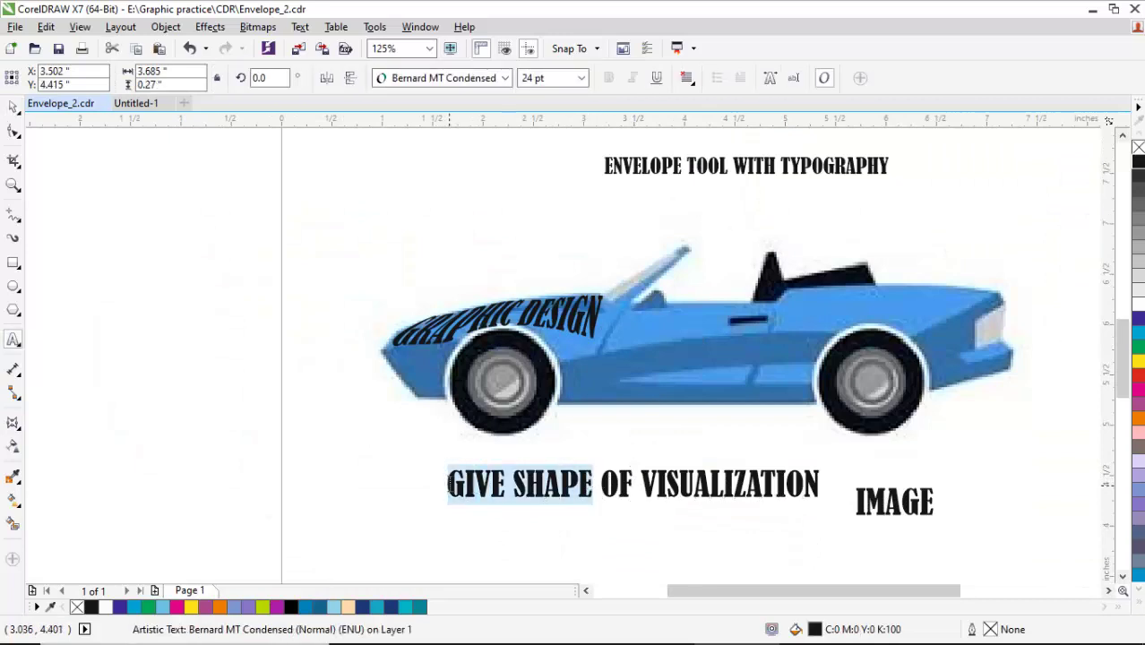
key("ctrl+x")
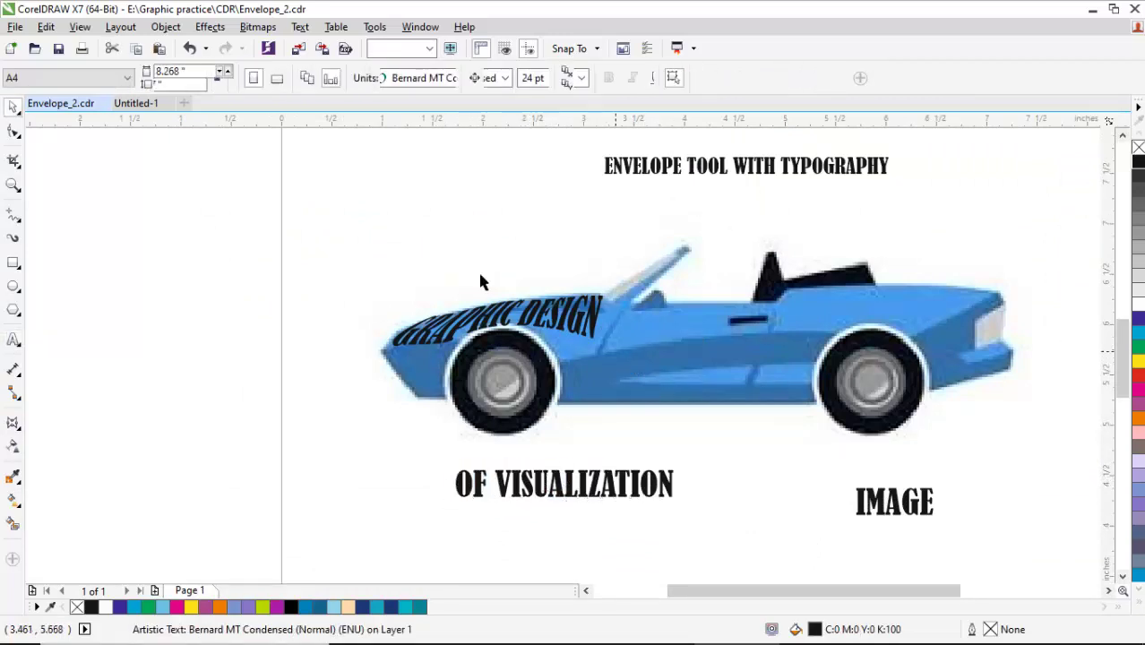
scroll(481, 282, "up", 2)
key("ctrl+v")
Position the GIVE SHAPE text on the car door directly after GRAPHIC DESIGN
left_click(15, 425)
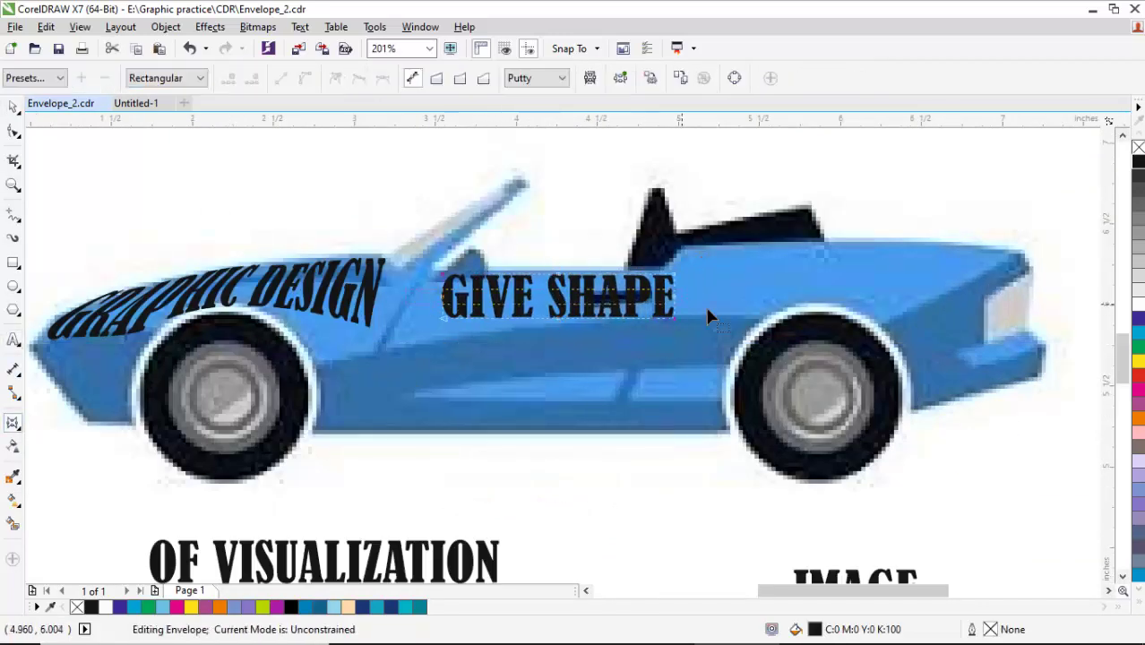
key("space")
left_click(577, 330)
left_click(448, 295)
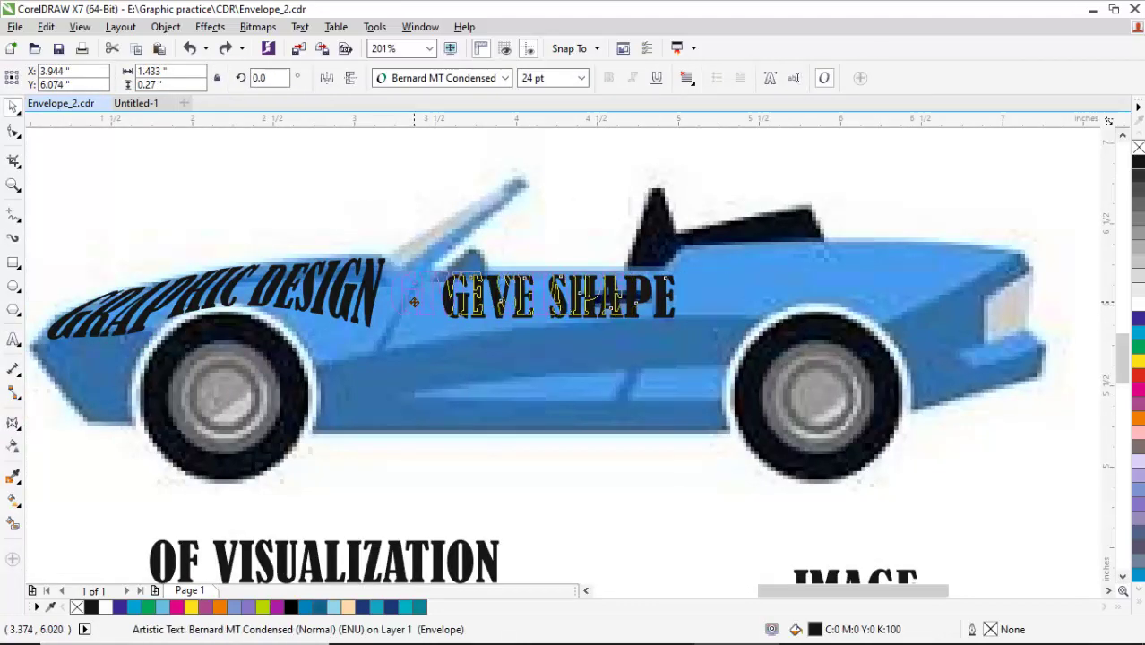
left_click_drag(448, 295, 530, 289)
Reshape GIVE SHAPE with the Envelope tool so it follows the door's upper edge and the rising body line below
left_click(13, 425)
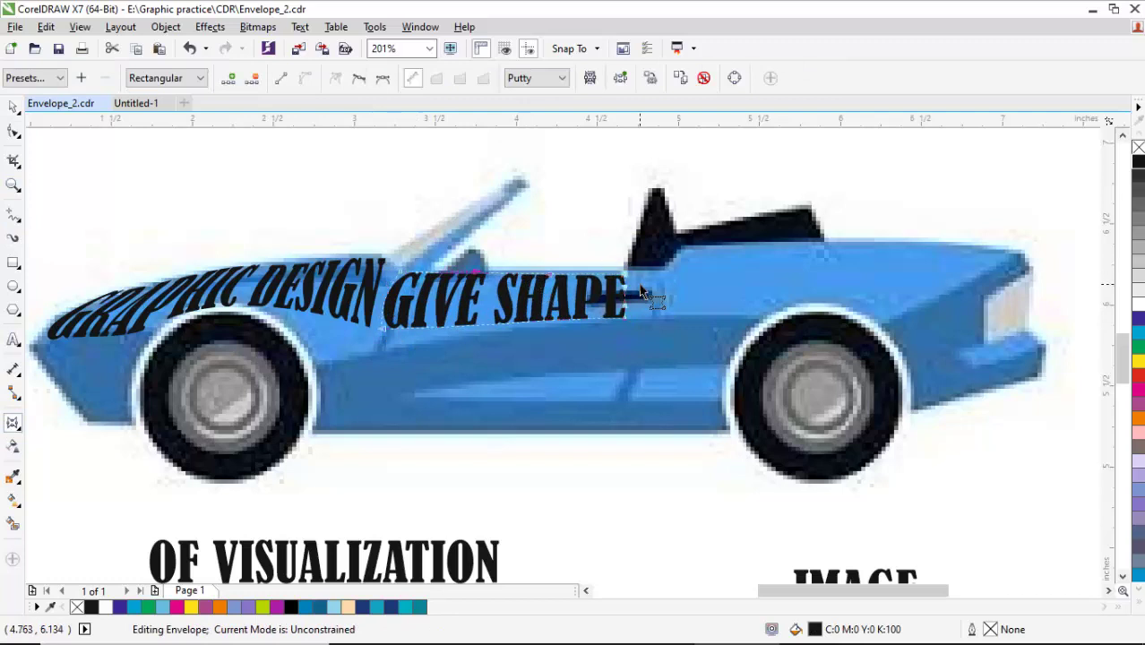
left_click_drag(640, 290, 625, 270)
left_click(574, 48)
left_click(677, 285)
left_click_drag(625, 316, 624, 316)
key("space")
Duplicate the OF VISUALIZATION text, change the copy to OF YOUR, and place it on the car after GIVE SHAPE
left_click_drag(475, 547, 593, 521)
left_click(594, 521)
double_click(590, 520)
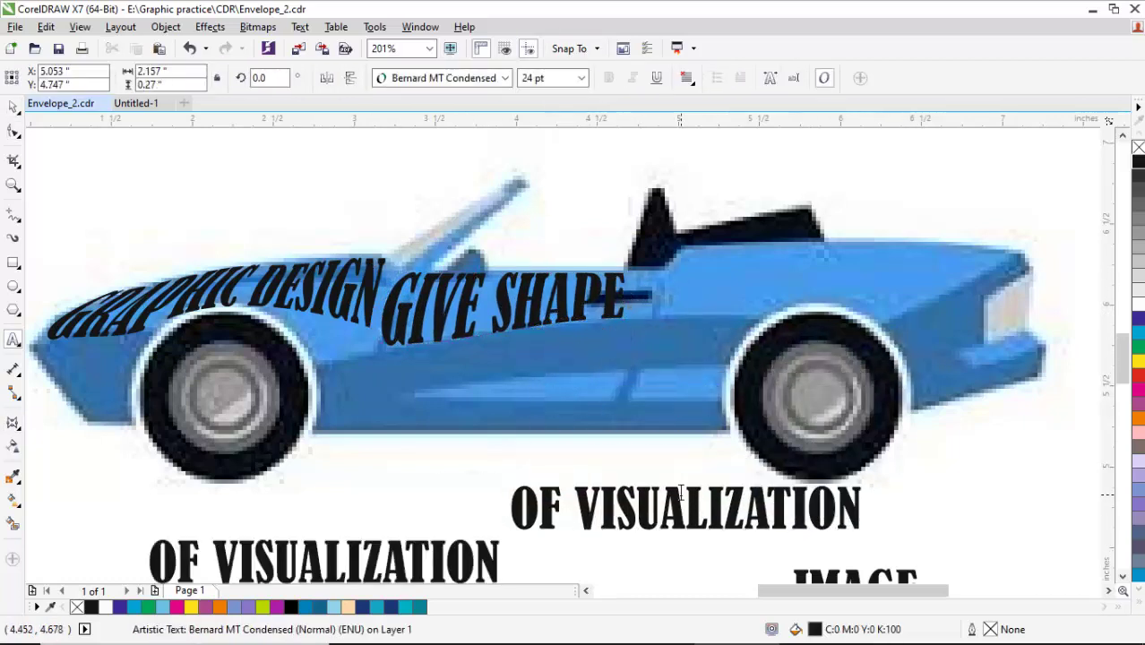
double_click(587, 519)
type("YOUR")
key("ctrl+space")
left_click_drag(652, 518, 728, 311)
Reshape OF YOUR with the Envelope tool to follow the rear body edge and clear the back wheel arch
left_click(14, 422)
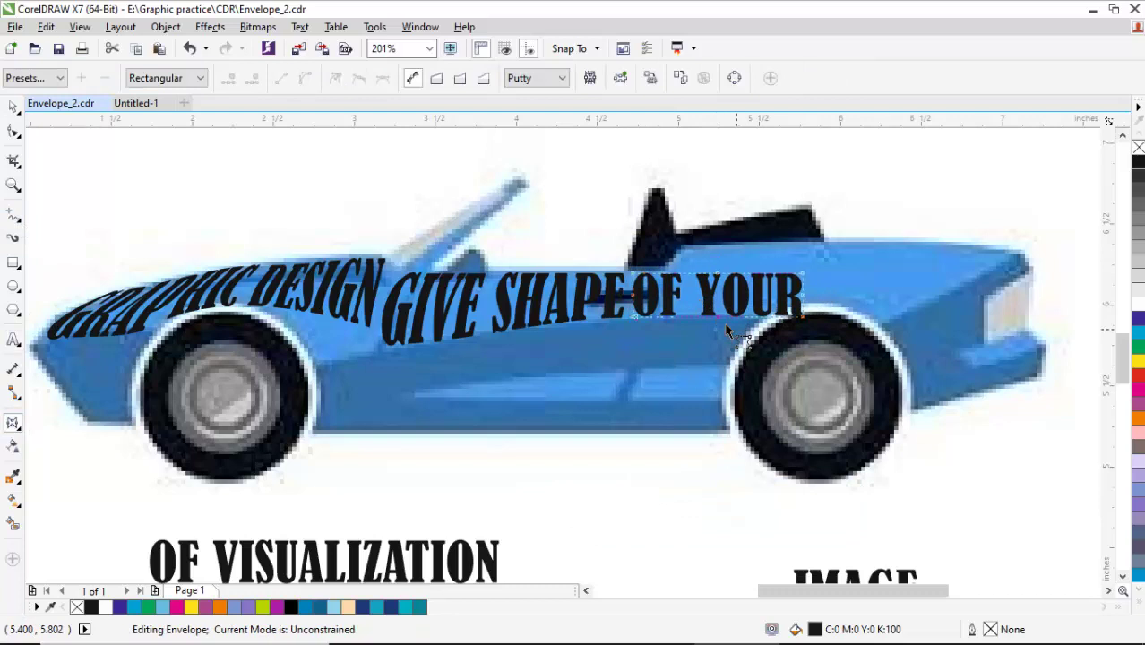
left_click(811, 305)
left_click_drag(725, 274, 723, 248)
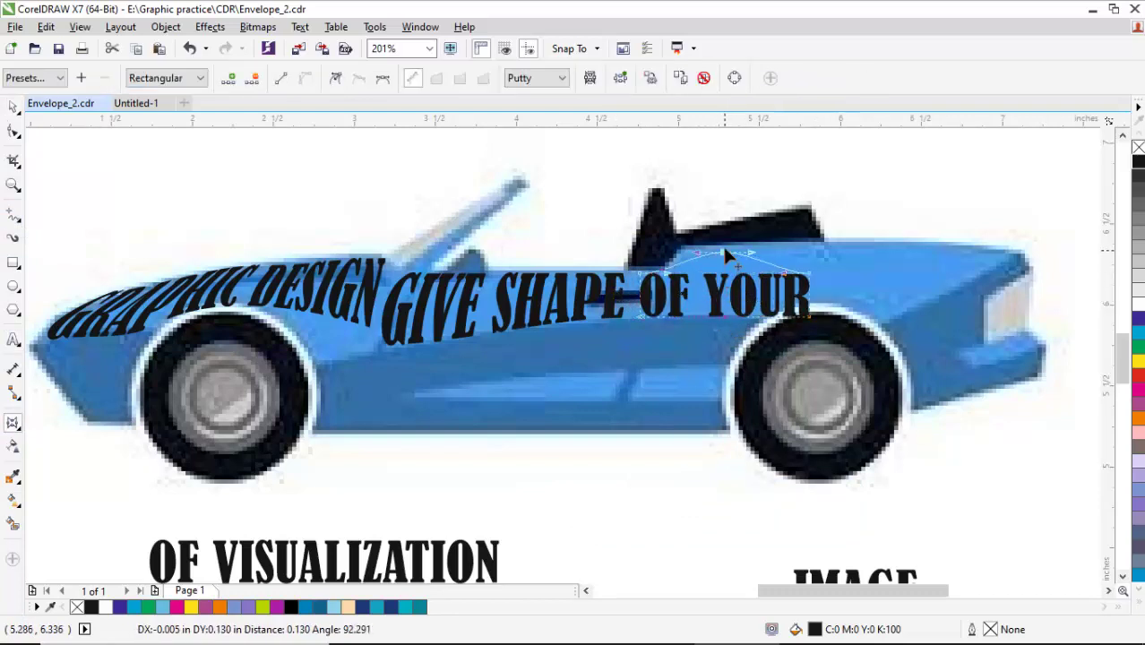
left_click_drag(676, 291, 669, 292)
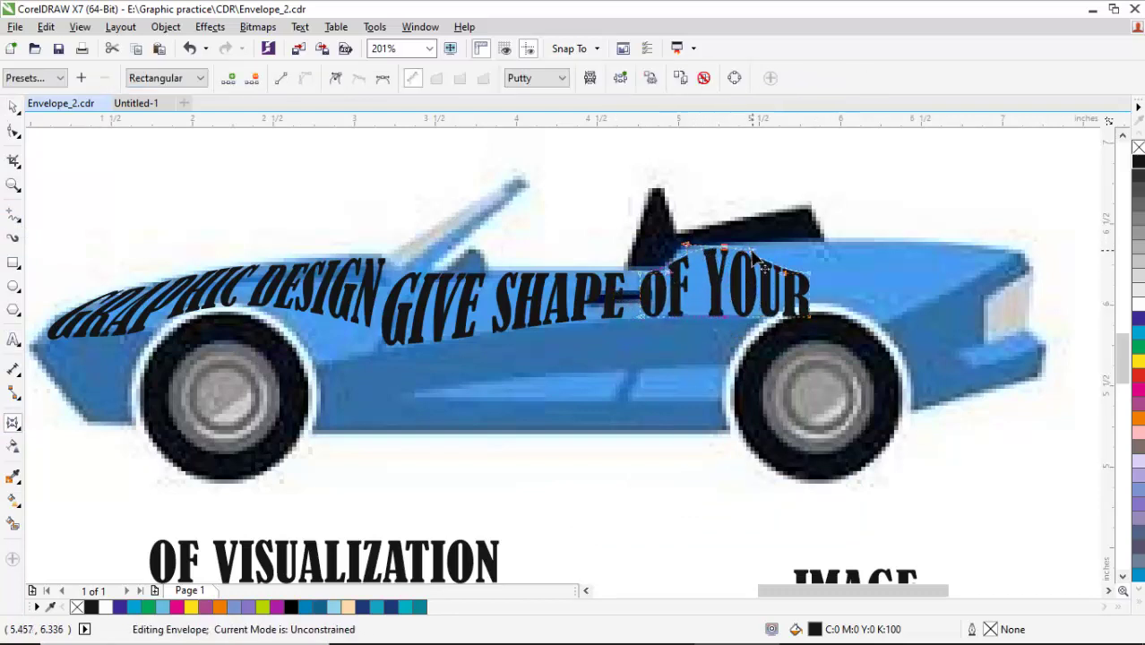
left_click_drag(810, 260, 812, 249)
mouse_move(810, 317)
left_mouse_down()
mouse_move(773, 321)
mouse_move(821, 307)
left_mouse_up()
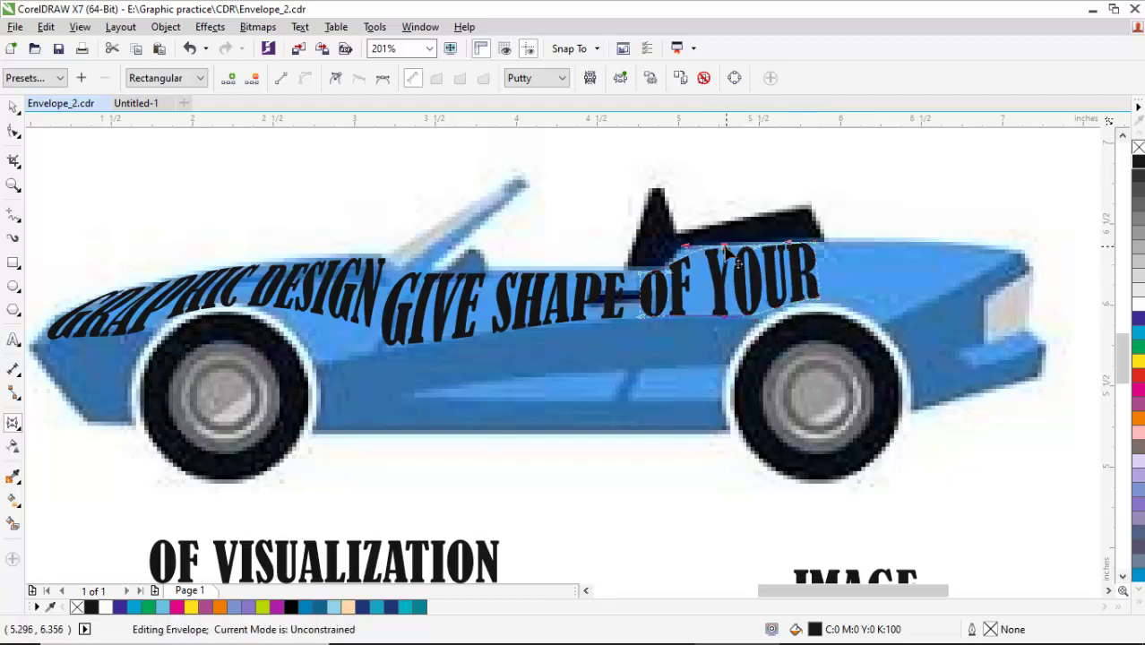
Duplicate OF VISUALIZATION, delete OF from the copy, and place VISUALIZATION on the car after YOUR
left_click(486, 558)
left_click_drag(486, 558, 984, 422)
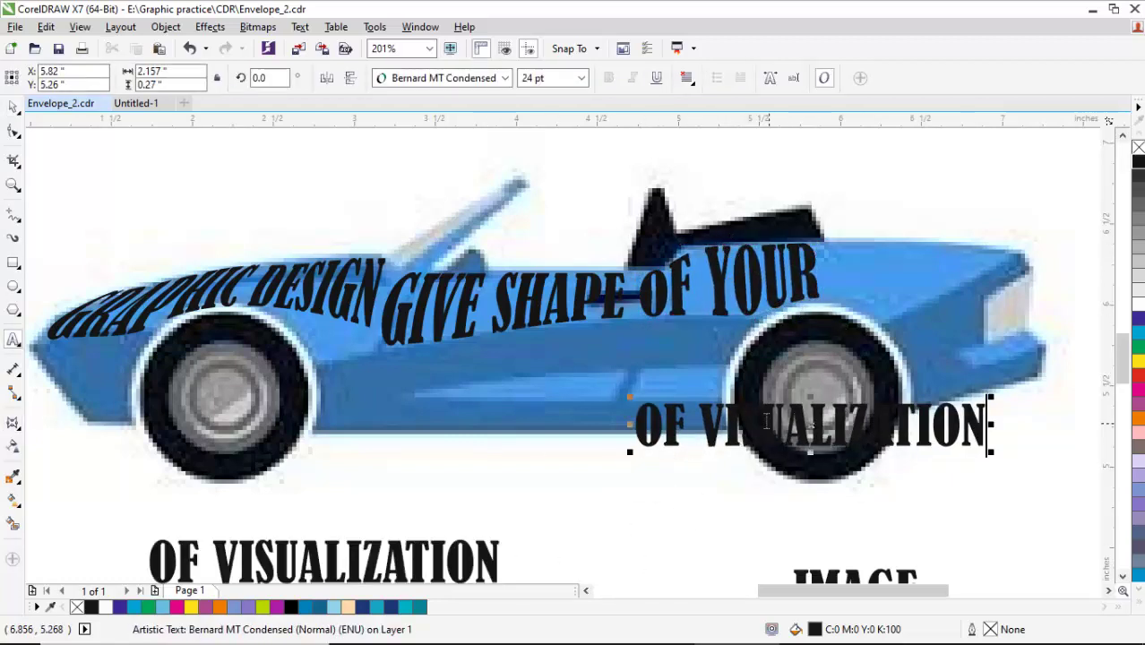
left_click_drag(632, 417, 767, 320)
key("Delete")
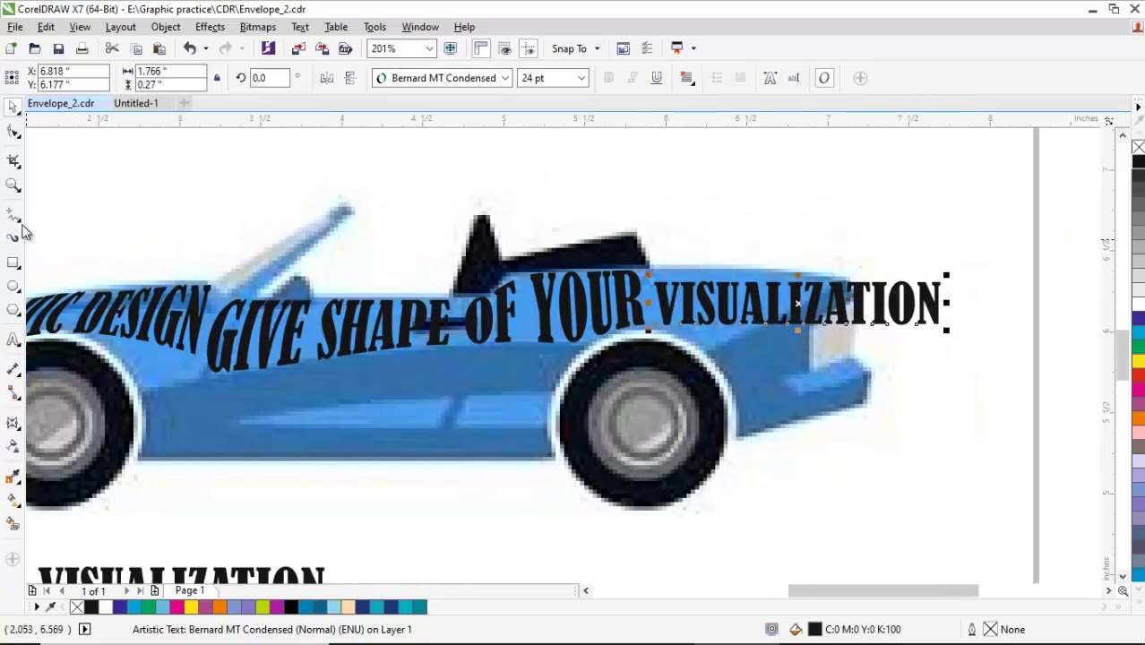
key("space")
Reshape VISUALIZATION with the Envelope tool so it narrows to fit the car's rear end
left_click(668, 309)
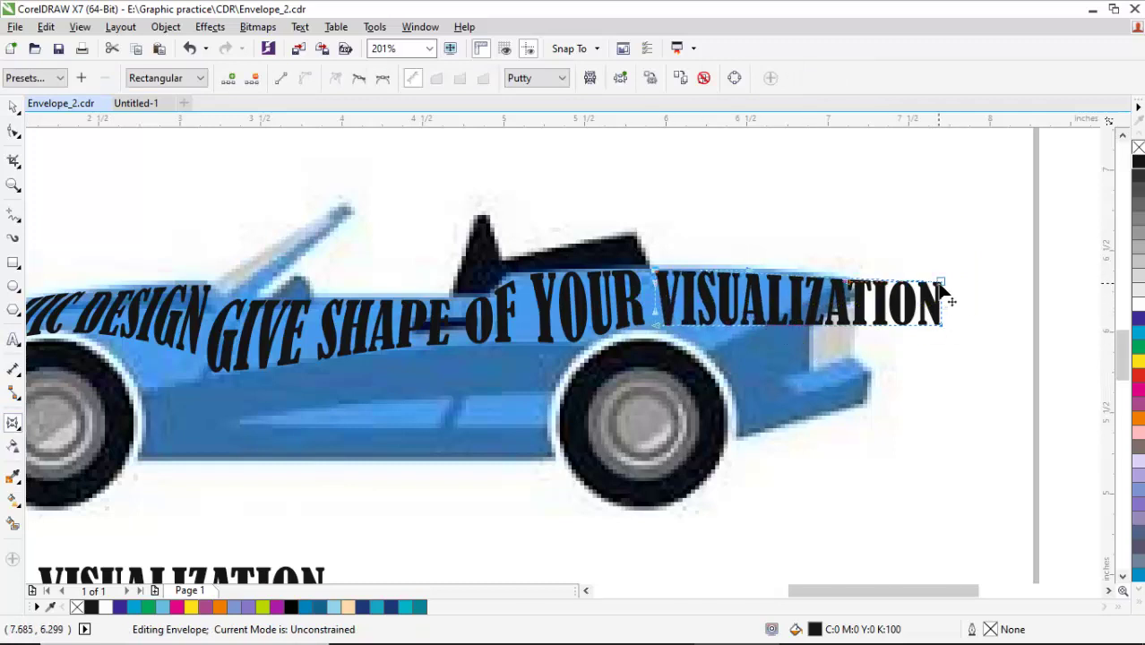
left_click_drag(946, 299, 850, 289)
key("space")
key("F3")
Duplicate OF VISUALIZATION, replace the copy's text with TOOL, and place it on the front bumper below GRAPHIC
left_click_drag(600, 459, 596, 485)
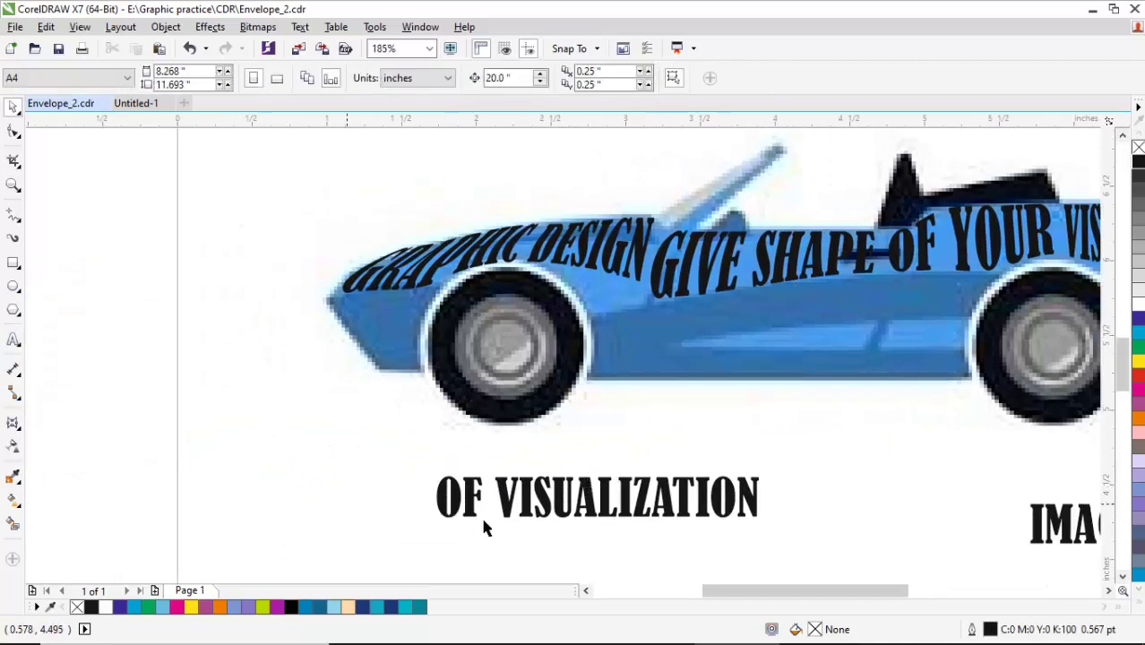
left_click_drag(486, 518, 276, 450)
double_click(276, 430)
key("ctrl+a")
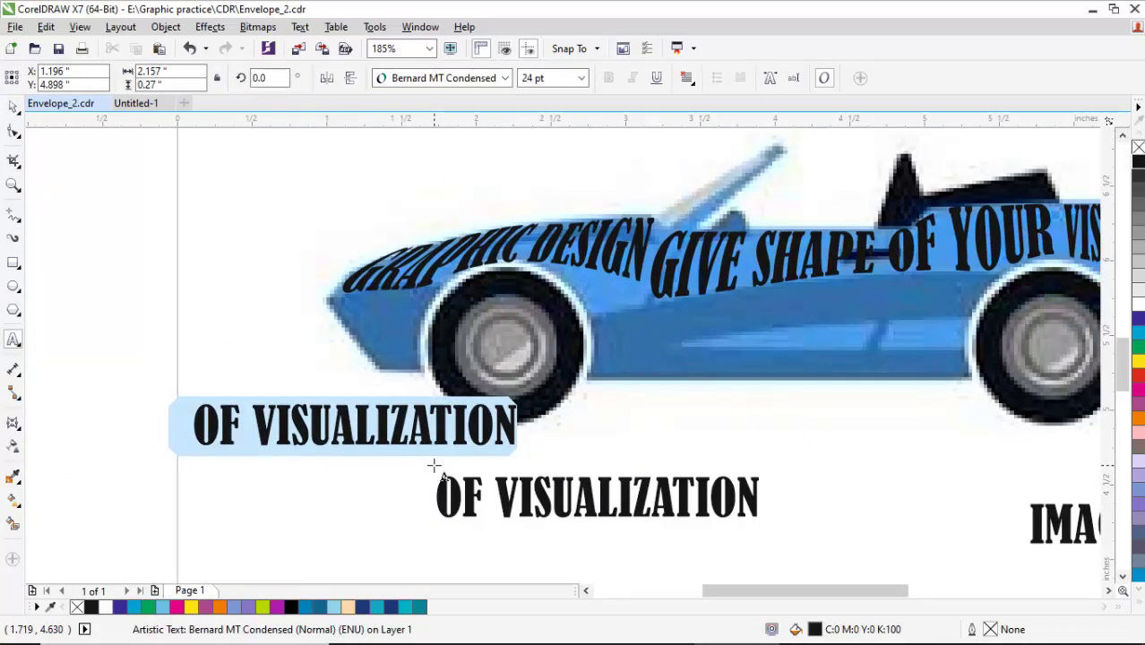
type("tOOL")
key("ctrl+a")
type("TOOL")
key("ctrl+space")
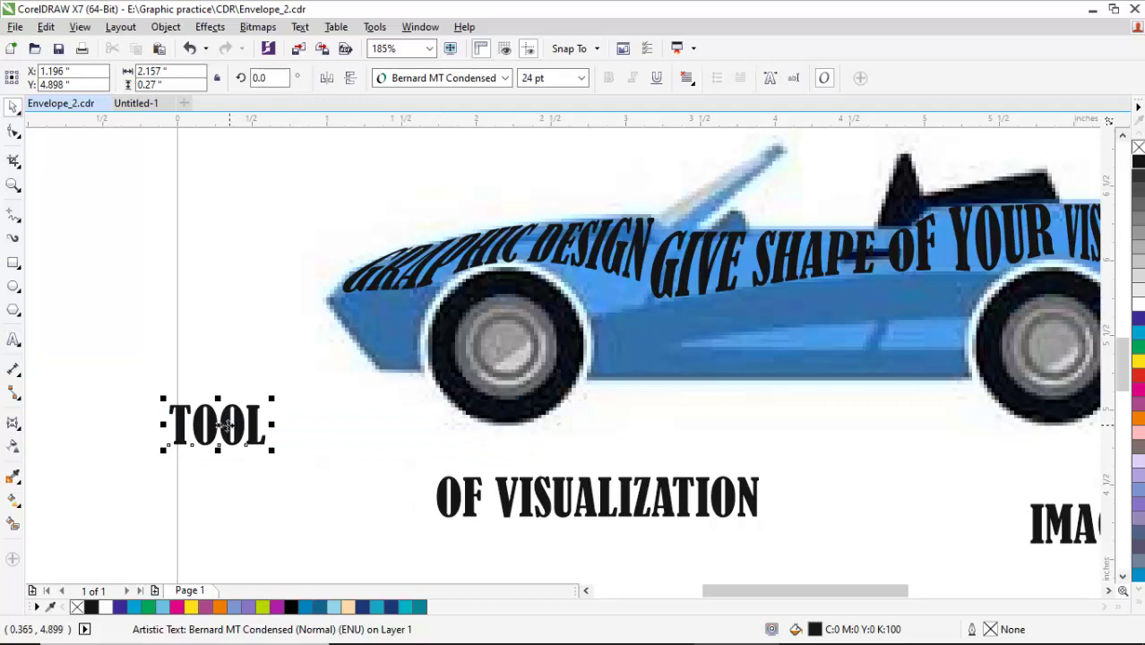
left_click_drag(225, 428, 403, 330)
Reshape TOOL with the Envelope tool to fit between the slanted car nose and the front wheel arch
scroll(367, 333, "up", 5)
key("F8")
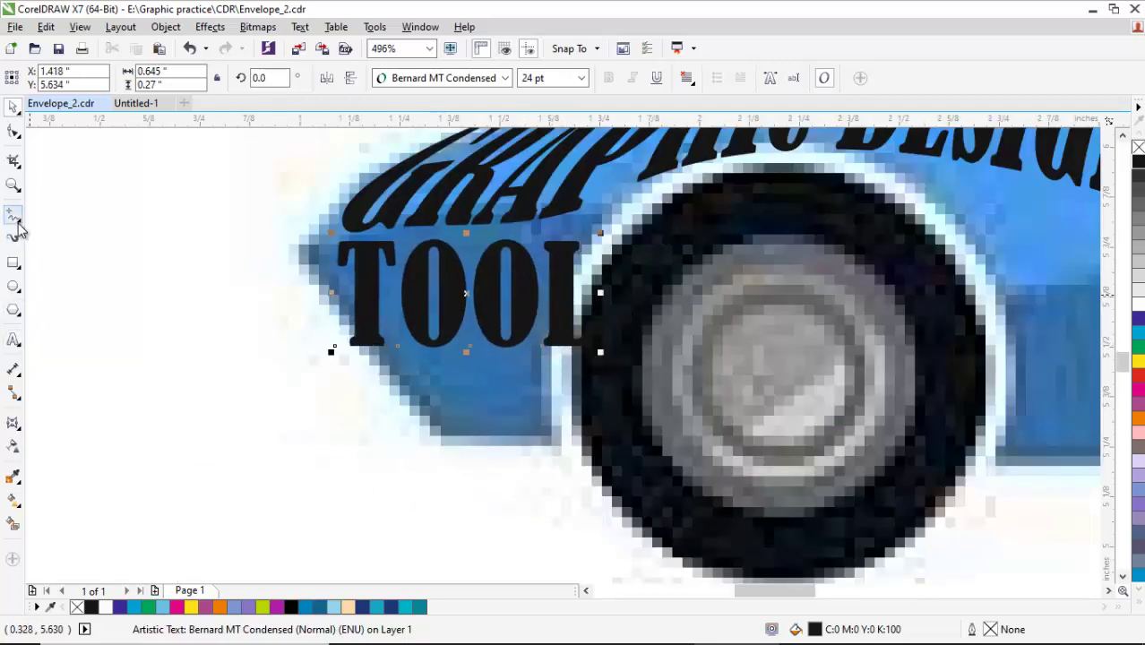
left_click(14, 423)
left_click_drag(601, 352, 555, 348)
left_click_drag(598, 248, 596, 220)
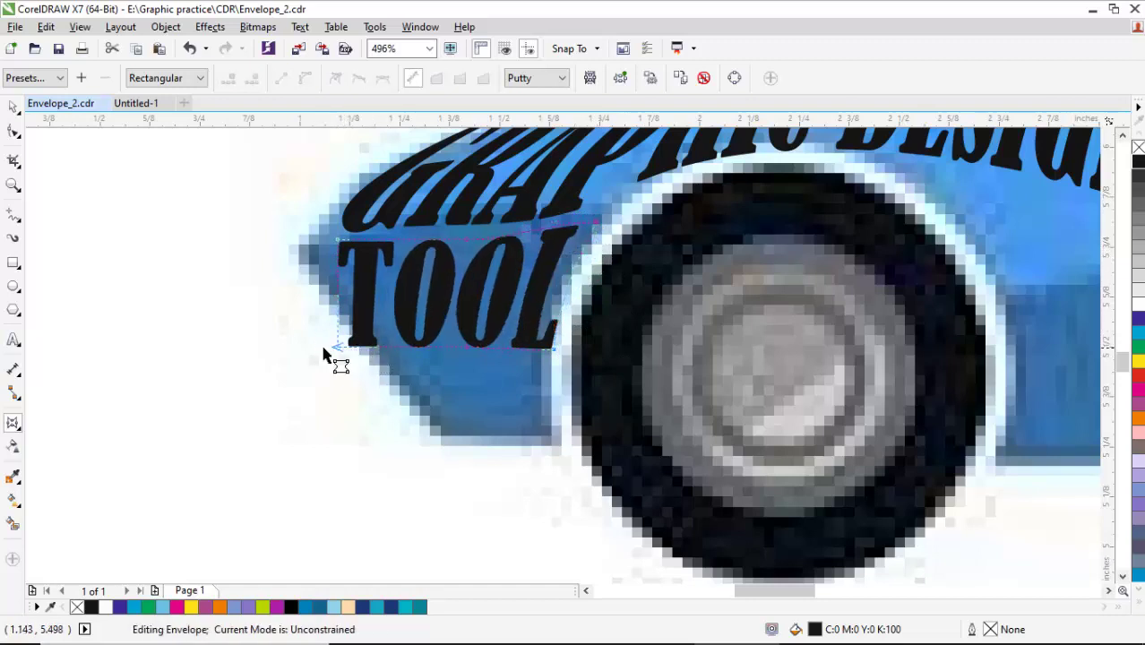
left_click_drag(341, 348, 373, 347)
left_click_drag(339, 240, 309, 243)
left_click_drag(322, 301, 341, 305)
left_click_drag(556, 348, 547, 341)
mouse_move(597, 225)
left_mouse_down()
mouse_move(563, 221)
mouse_move(594, 228)
left_mouse_up()
left_click(408, 241)
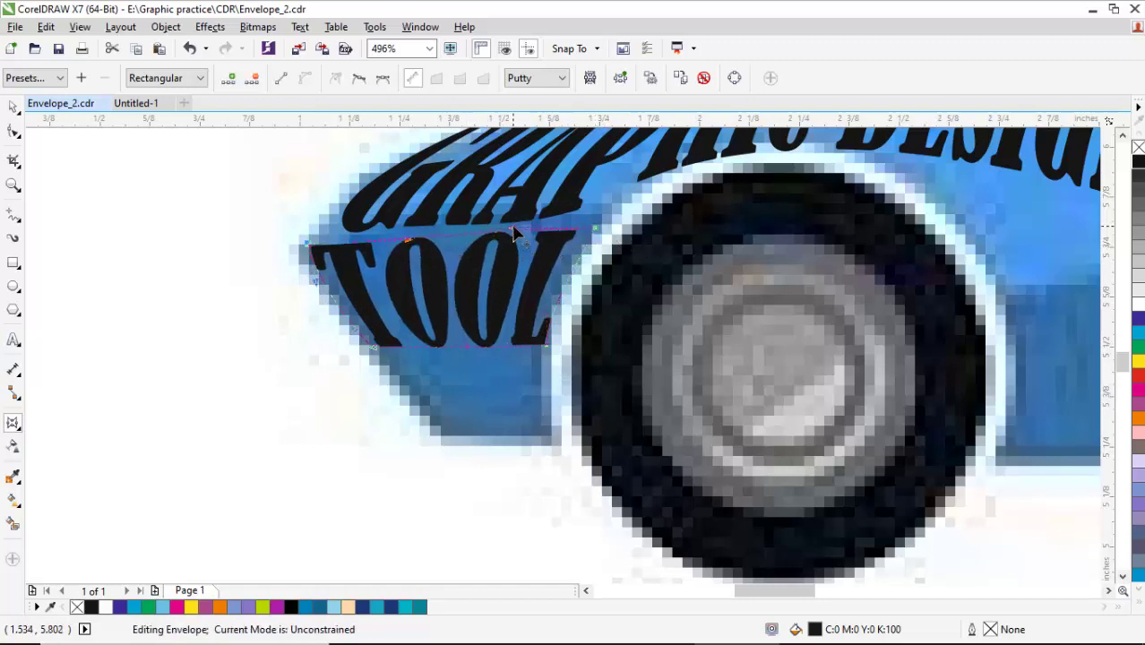
key("space")
Duplicate OF VISUALIZATION, change the copy to FONT, and scale it down to fit below TOOL on the bumper
scroll(503, 296, "down", 4)
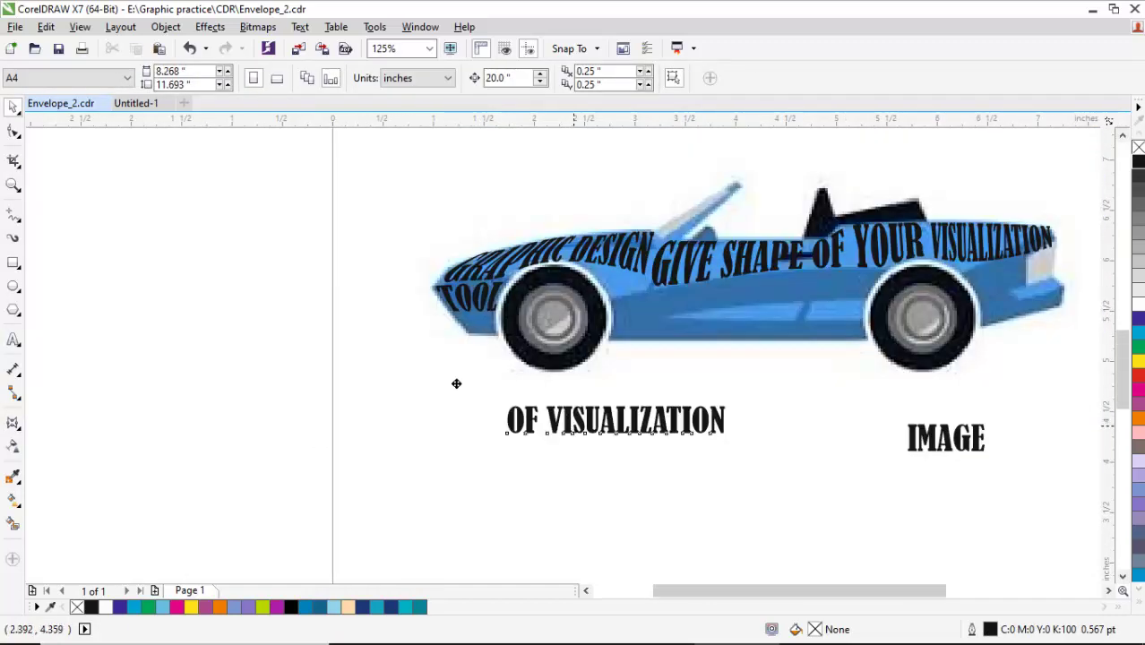
left_click_drag(456, 383, 328, 327)
double_click(449, 363)
key("ctrl+a")
key("ctrl+c")
scroll(819, 465, "up", 2)
type("FONT")
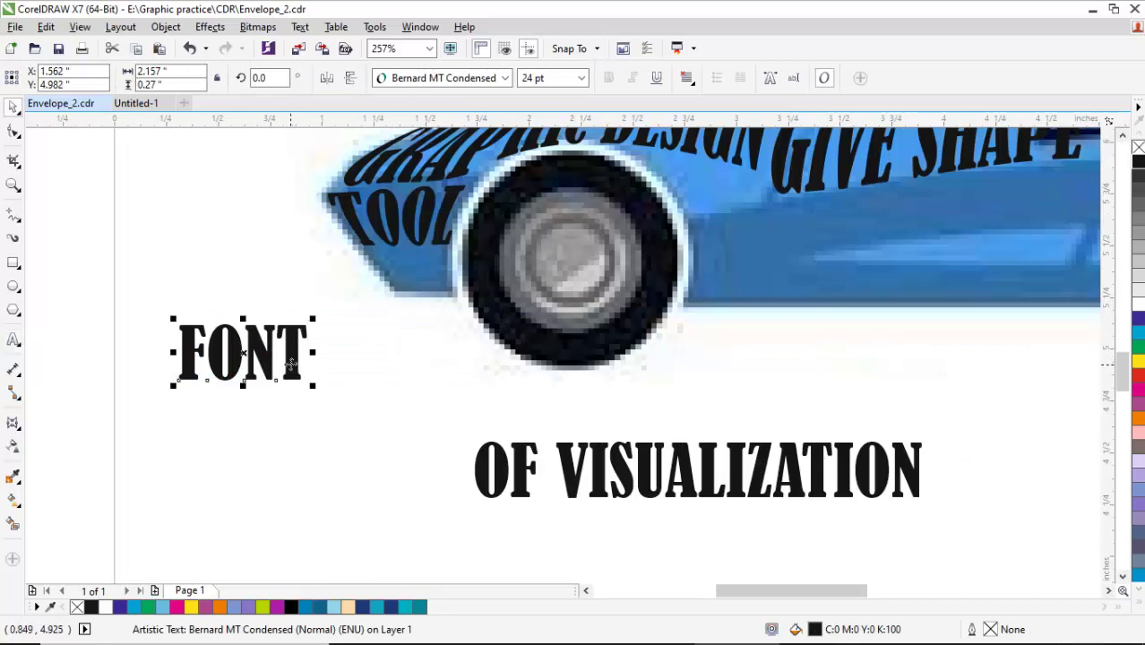
scroll(557, 305, "up", 3)
left_click_drag(292, 363, 551, 356)
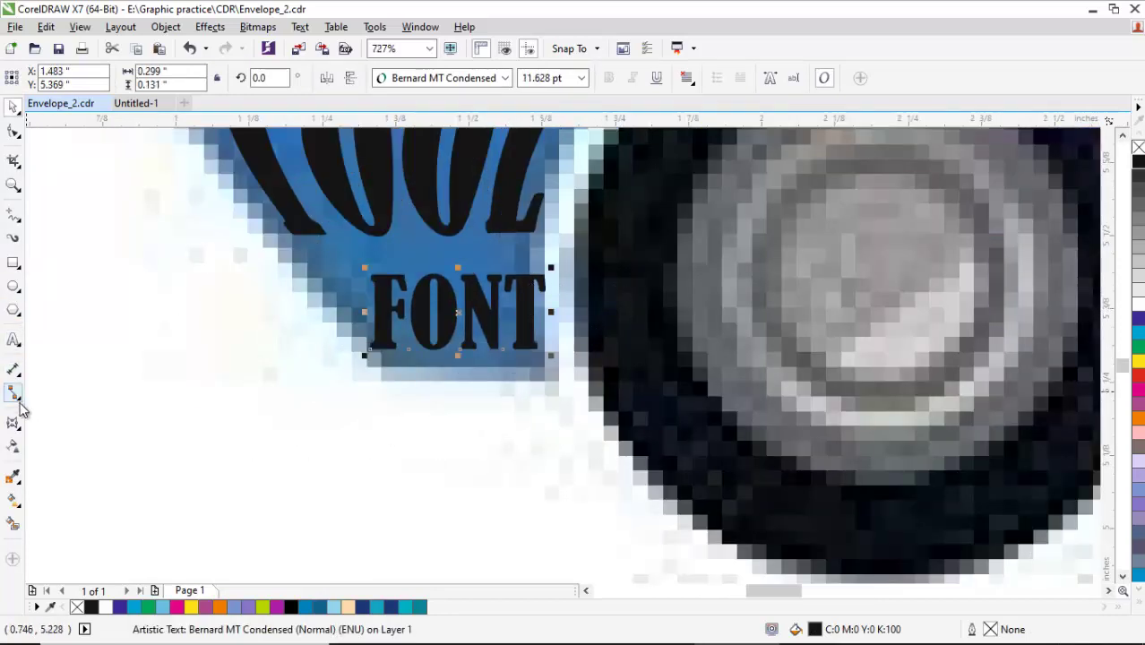
Reshape FONT with the Envelope tool so it follows the slanted lower bumper and fills the space under TOOL
left_click(18, 416)
left_click_drag(365, 357, 384, 350)
left_click_drag(364, 268, 318, 267)
left_click_drag(544, 274, 541, 255)
left_click_drag(385, 350, 387, 345)
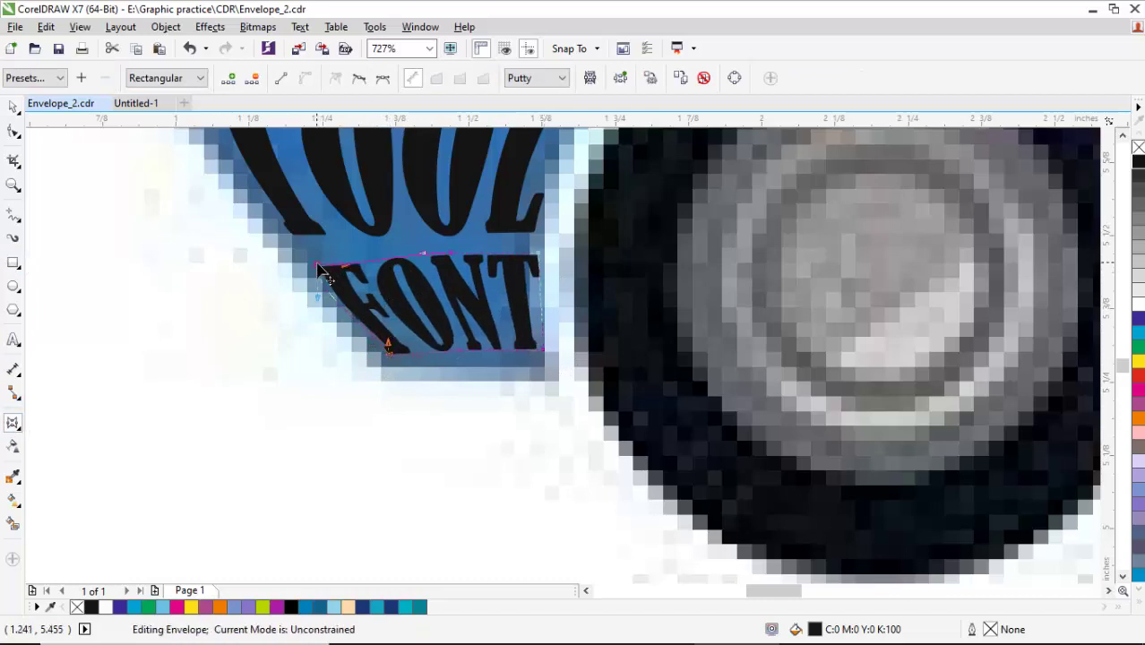
left_click_drag(319, 268, 311, 258)
left_click_drag(454, 264, 458, 254)
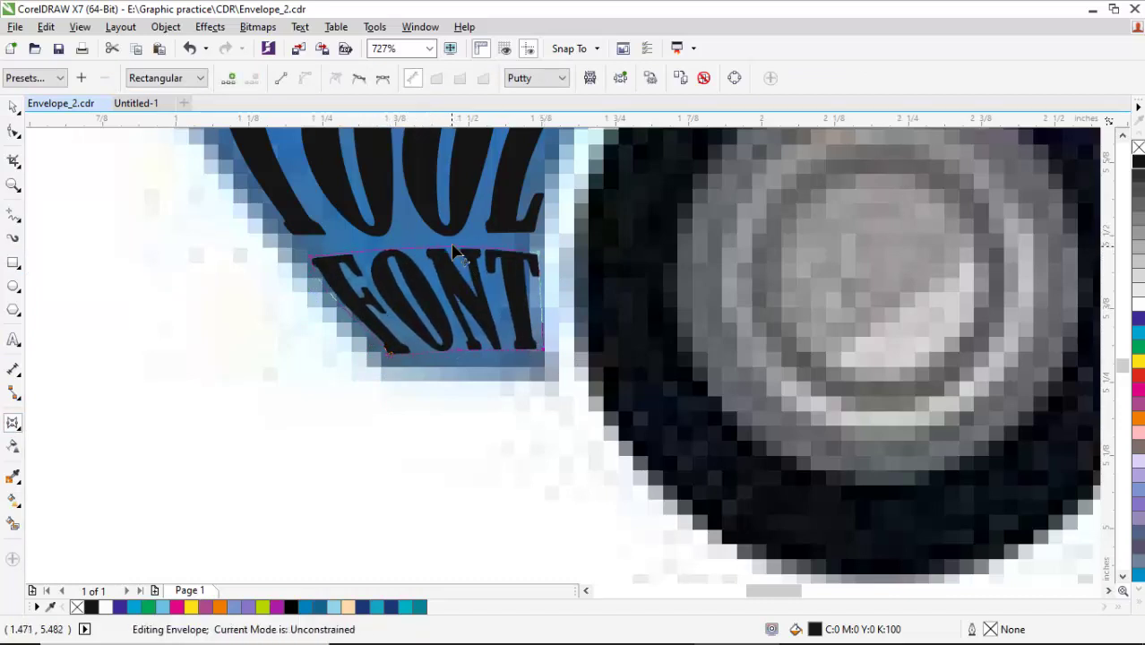
key("space")
Duplicate OF VISUALIZATION, change the copy to PEN, and place it behind the front wheel below DESIGN
scroll(462, 376, "down", 8)
key("Escape")
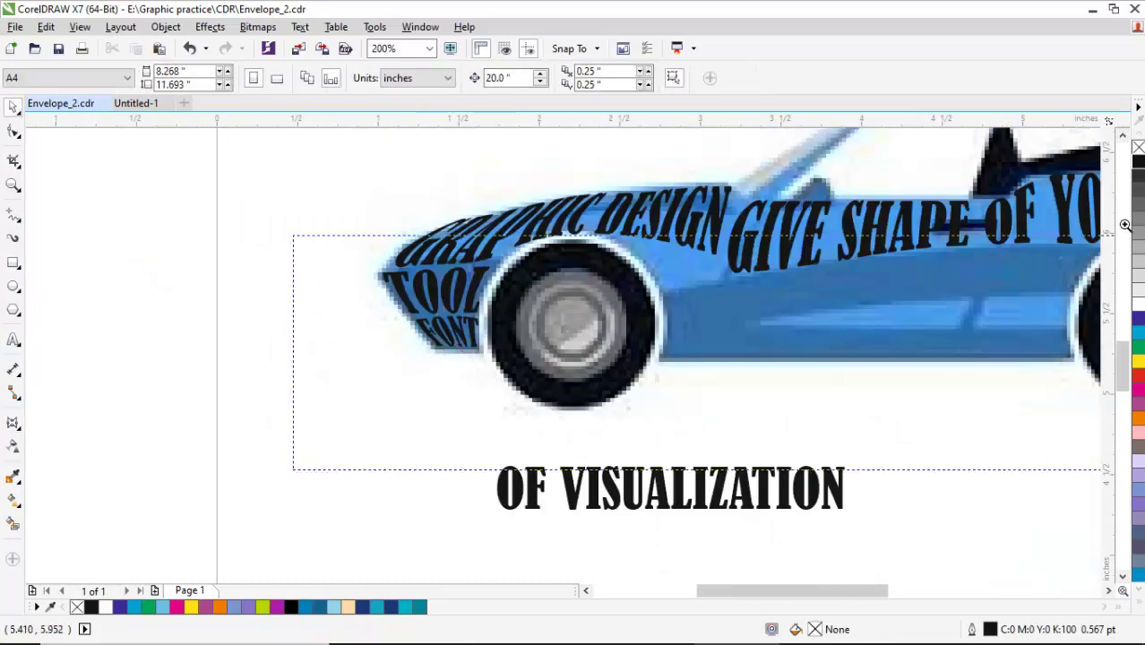
scroll(553, 417, "up", 1)
left_click_drag(450, 535, 497, 355)
scroll(498, 356, "up", 3)
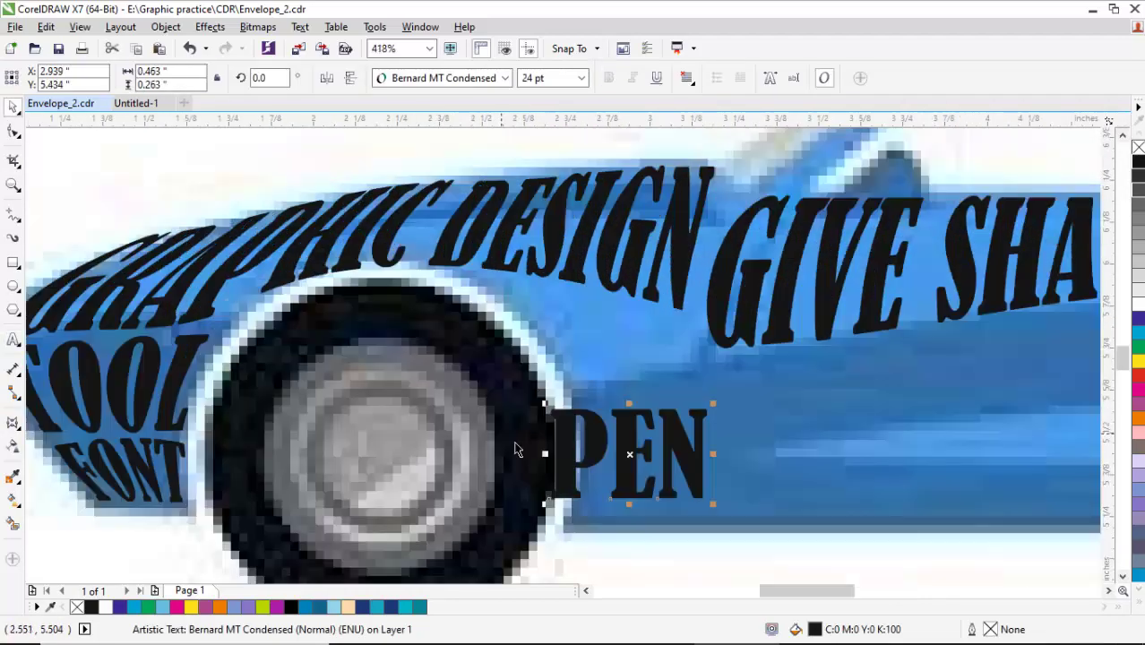
left_click_drag(639, 452, 609, 341)
Reshape PEN with the Envelope tool to fit between the front wheel arch, DESIGN and GIVE
left_click(13, 423)
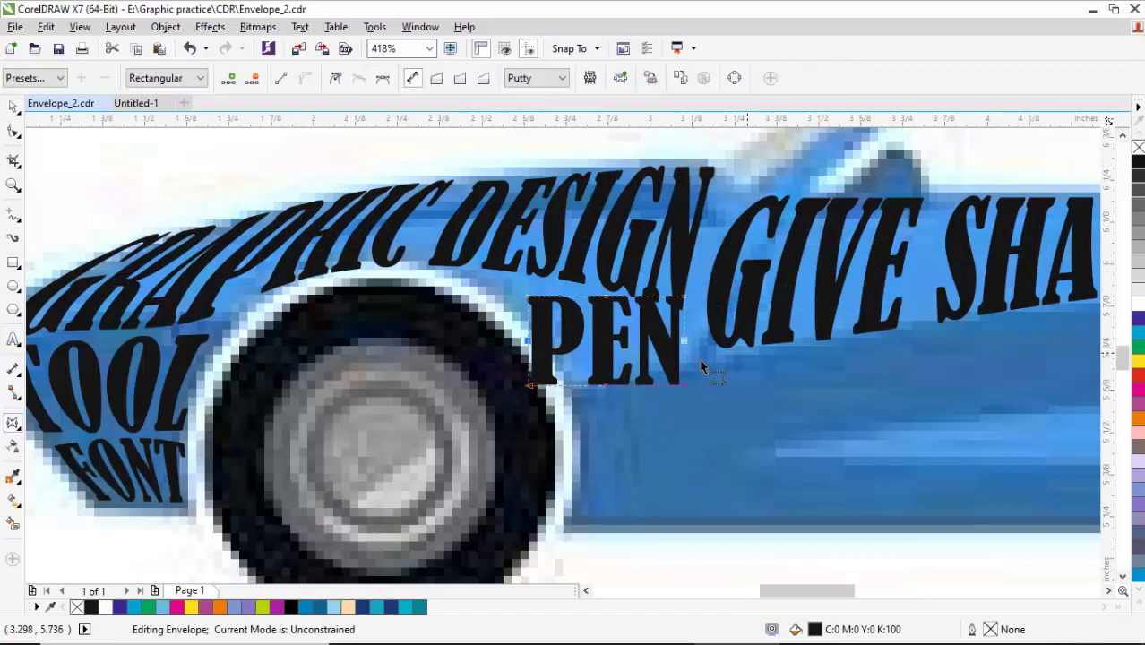
left_click_drag(689, 340, 657, 349)
left_click_drag(544, 348, 534, 380)
left_click_drag(651, 329, 695, 325)
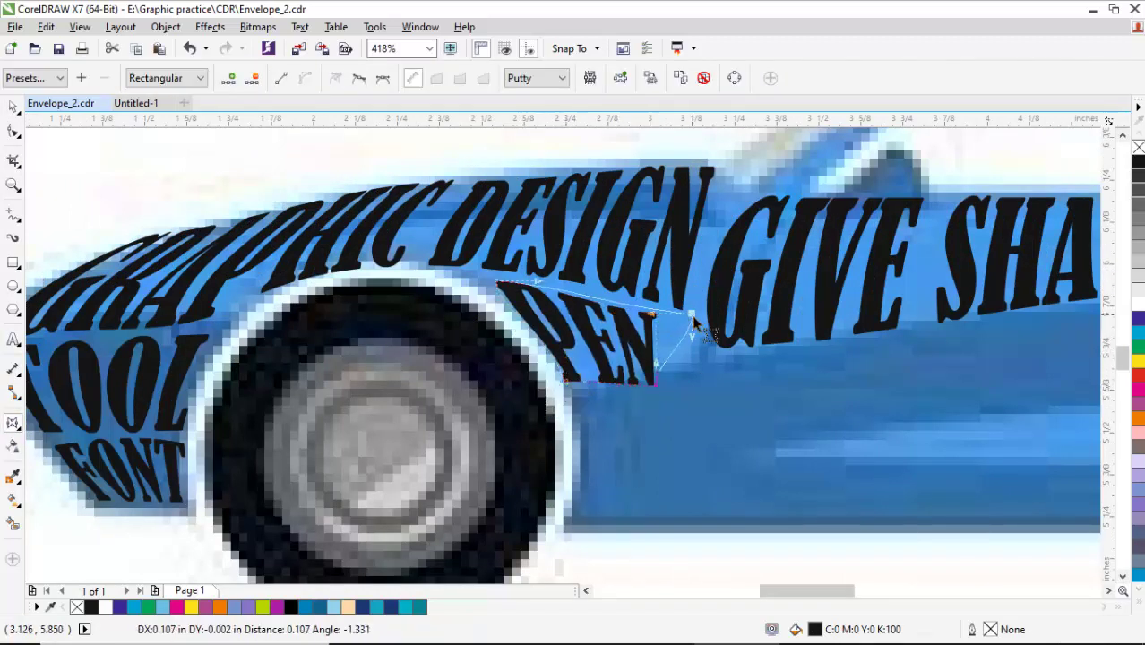
left_click_drag(659, 389, 606, 389)
left_click_drag(692, 327, 663, 323)
key("Escape")
Create a text copy reading CATALOGUE DESIGN and place it on the lower door between the two wheels
scroll(614, 359, "down", 3)
left_click_drag(455, 274, 944, 489)
key("shift+F2")
key("ctrl+v")
type("BROC")
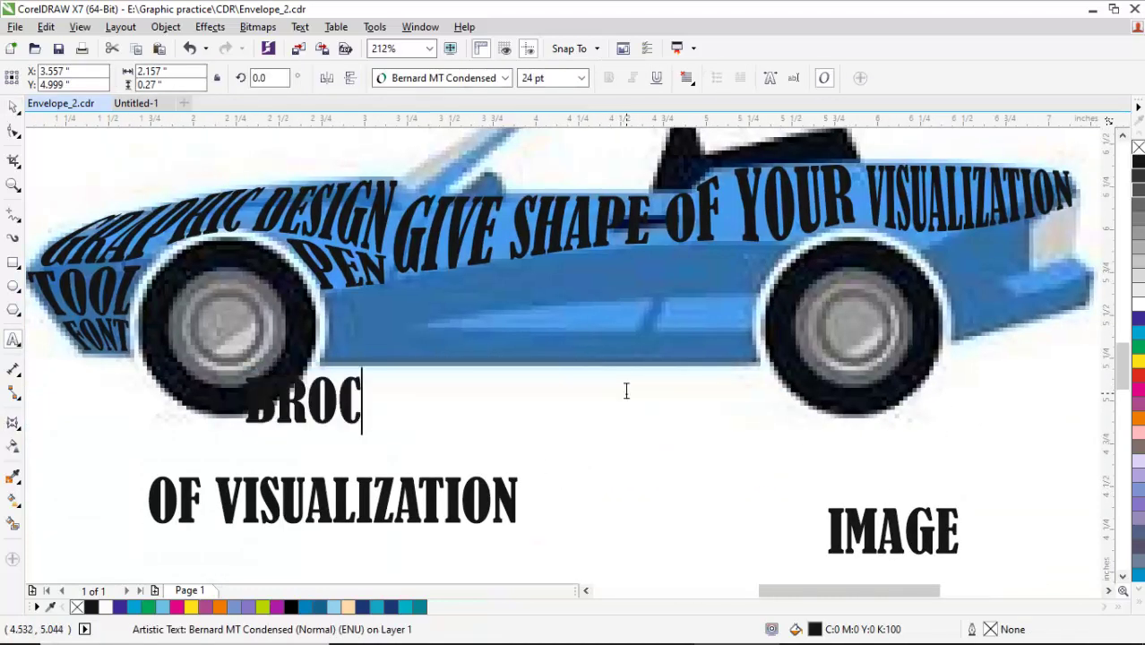
key("BackSpace")
key("BackSpace")
key("BackSpace")
key("BackSpace")
type("CATALOGUE DESIGN")
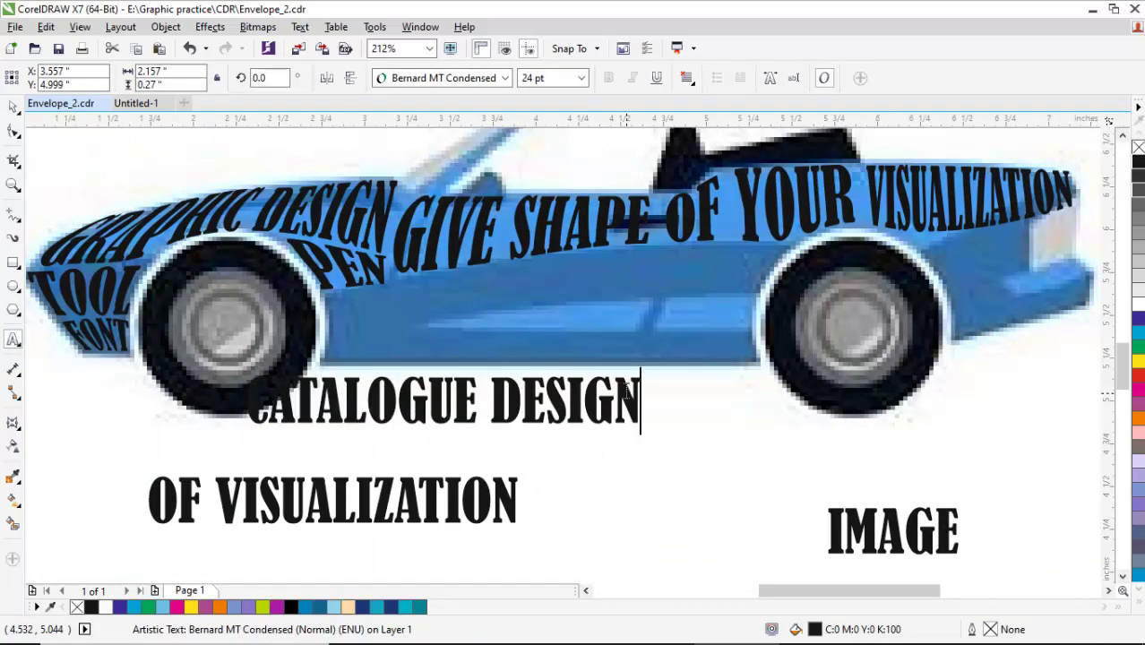
left_click_drag(553, 401, 644, 321)
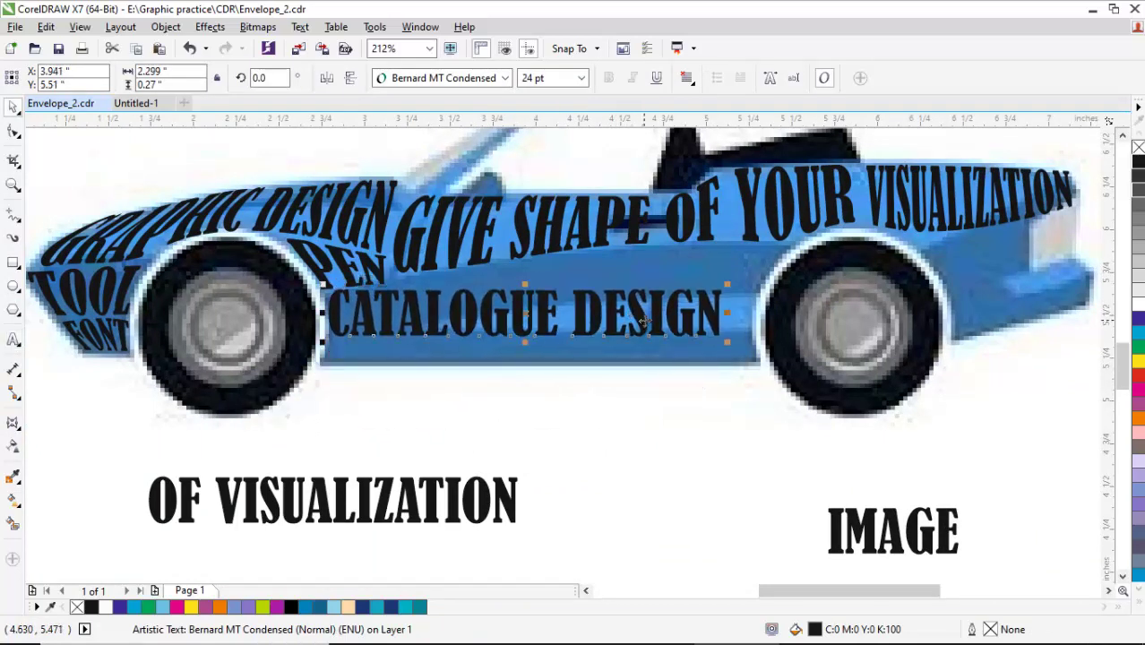
Reshape CATALOGUE DESIGN with the Envelope tool so it slants up along the door under PEN and GIVE SHAPE to the rear wheel arch
left_click(13, 422)
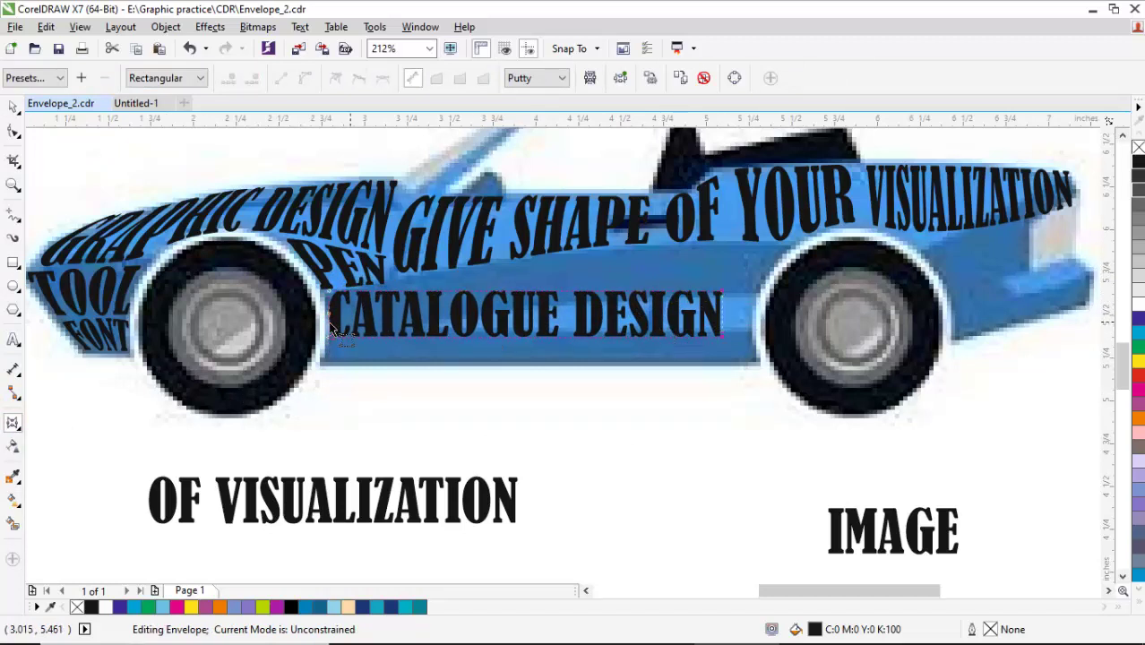
left_click_drag(729, 303, 792, 260)
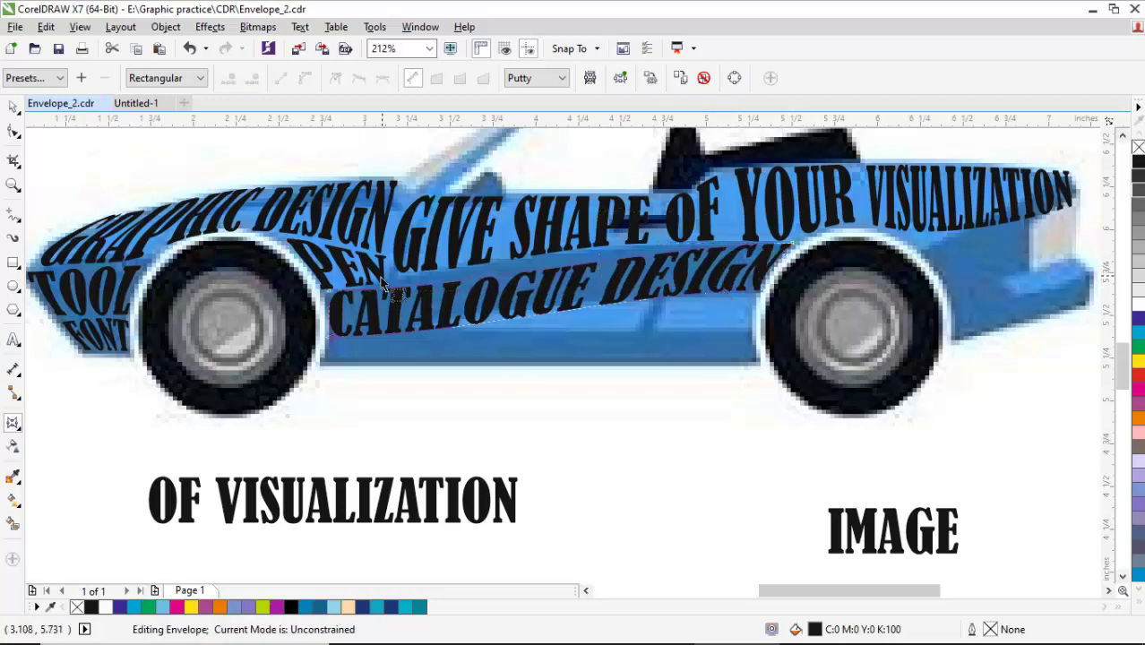
left_click_drag(580, 240, 568, 252)
left_click_drag(334, 296, 429, 287)
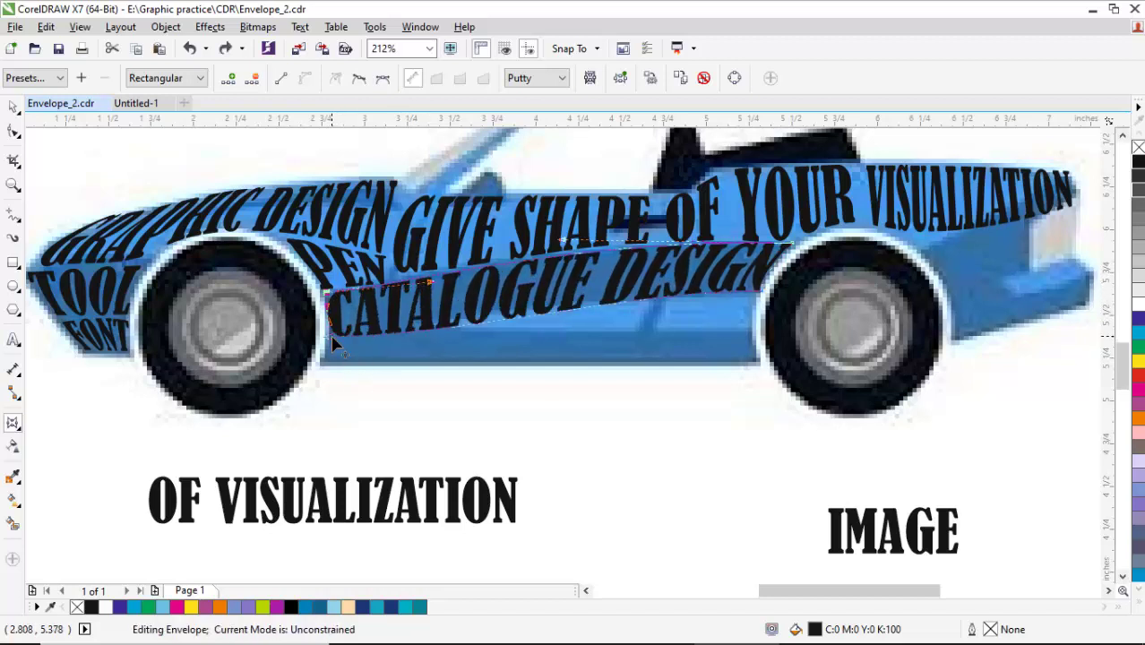
left_click_drag(459, 323, 457, 333)
left_click_drag(640, 294, 641, 294)
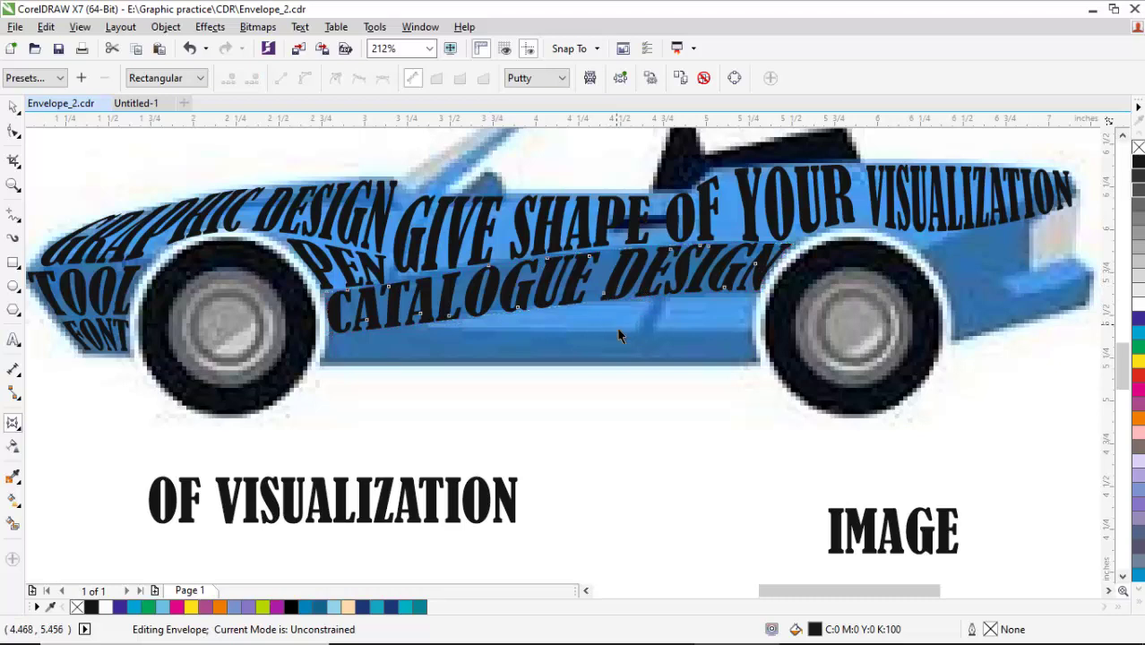
key("space")
left_click(645, 363)
Create a text copy of OF VISUALIZATION reading BROCHURE DESIGN and place it just below the door sill
left_click(476, 524)
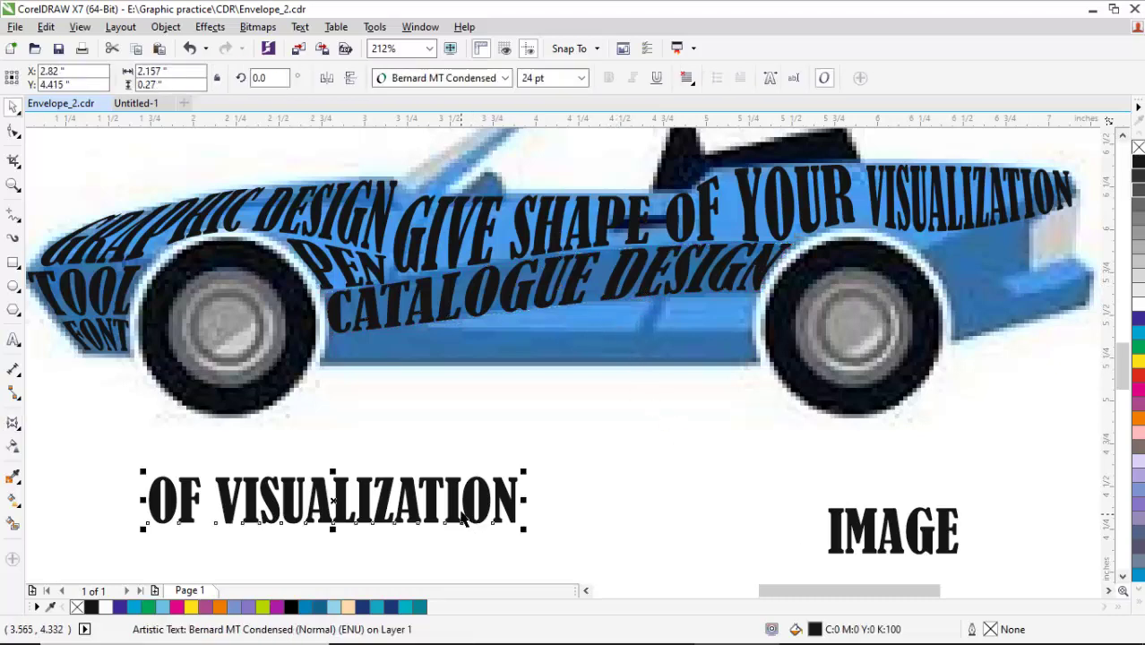
left_click(463, 519)
left_click(452, 515)
left_click(642, 401)
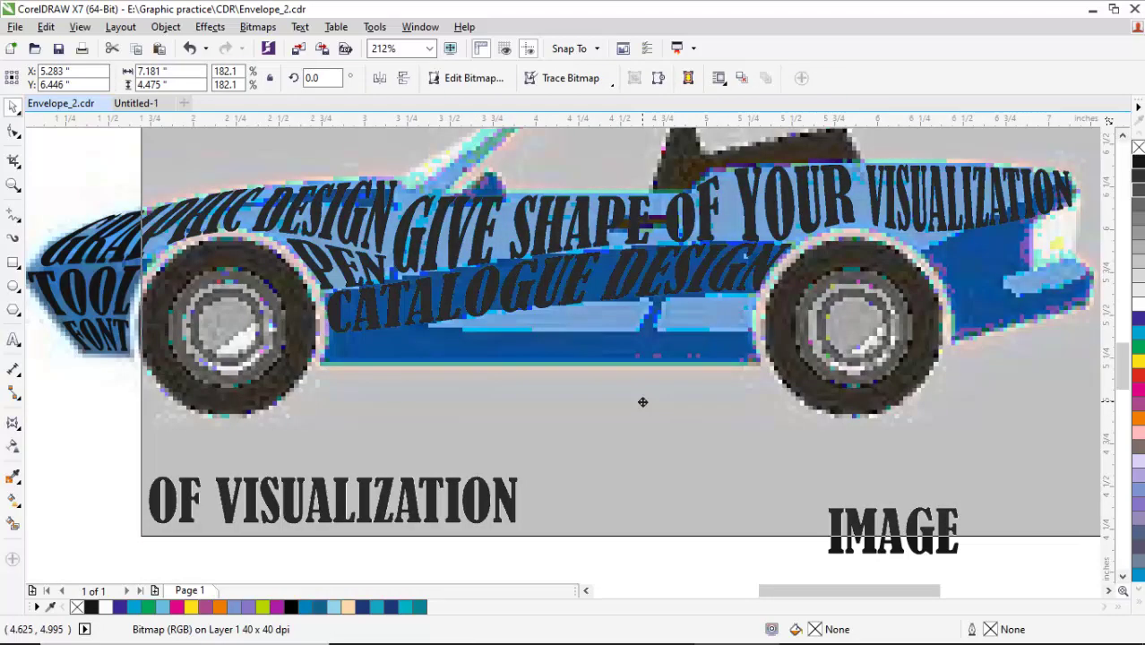
key("F8")
left_click(392, 402)
key("ctrl+v")
type("BROCHURE DESIGN")
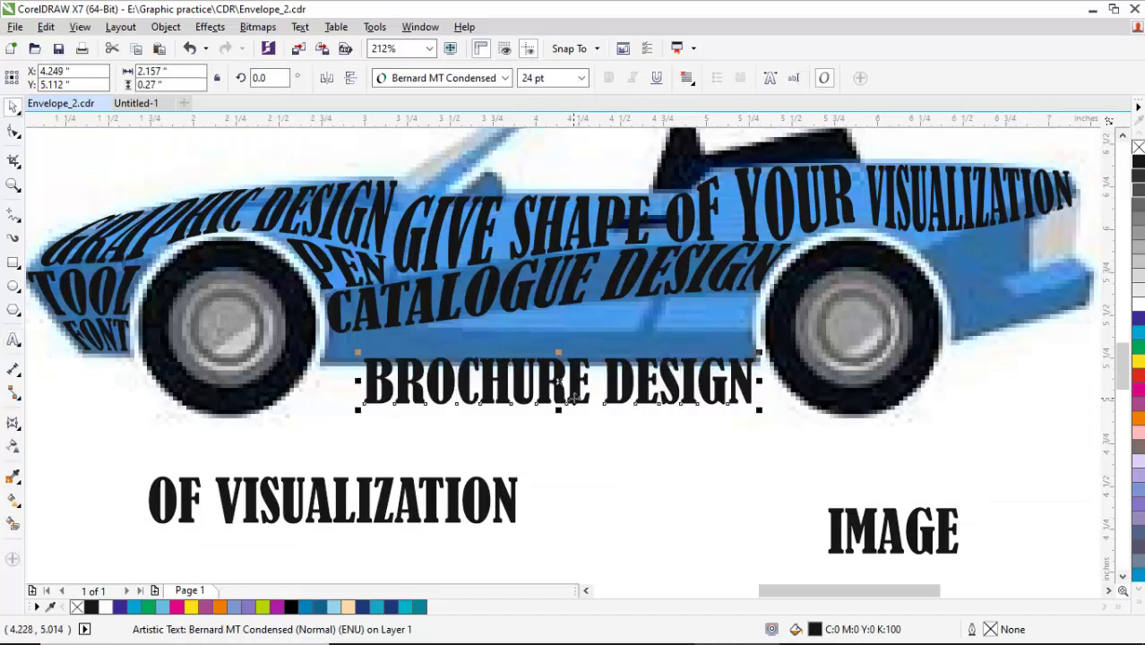
Place a duplicate of BROCHURE DESIGN farther below the car and change the text nearest the sill to CREATIVITY IS KEY OD DESGIN
left_click_drag(573, 398, 717, 486)
right_click(717, 486)
left_click_drag(698, 366, 618, 406)
double_click(614, 384)
key("ctrl+a")
type("CRE")
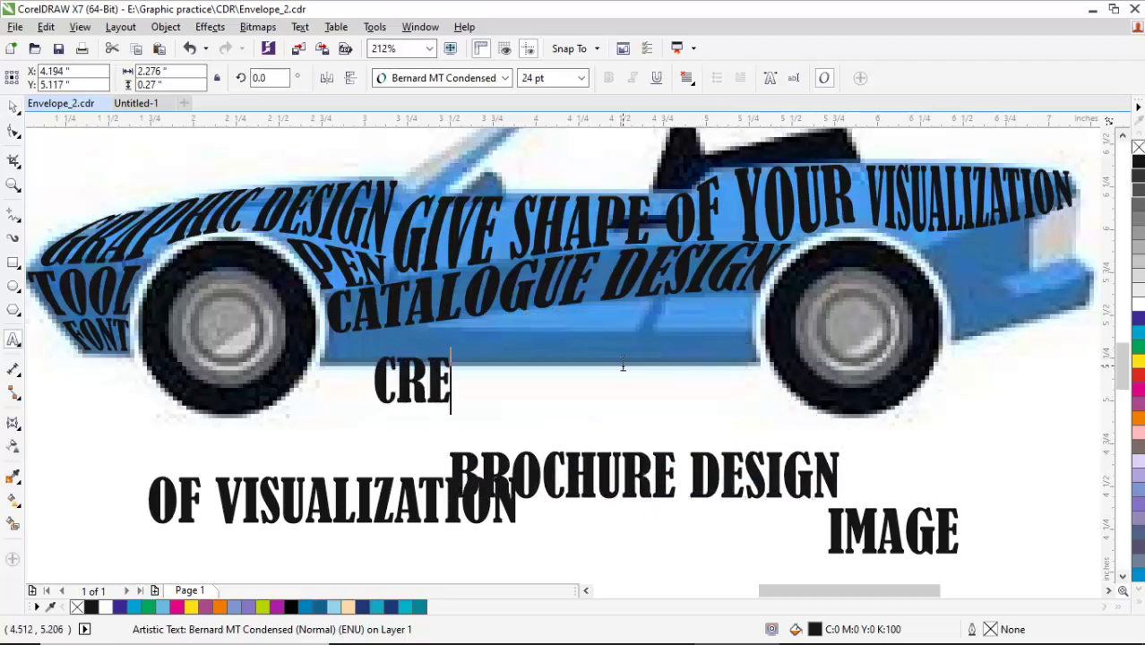
type("ATIVITY IS KEY OF DE")
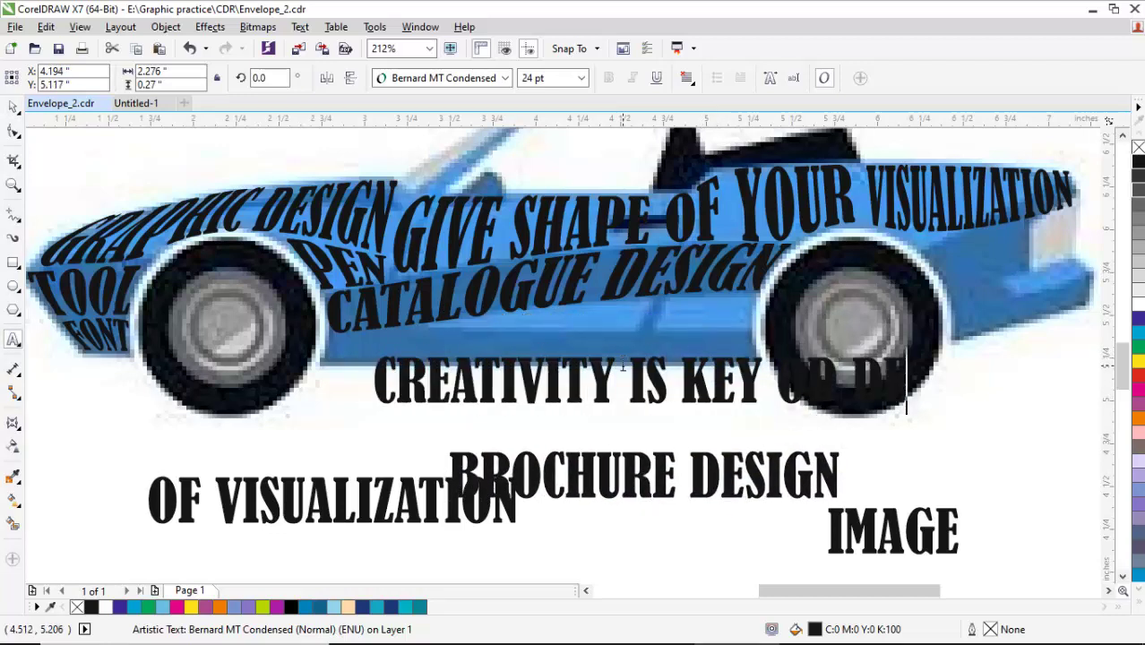
type("SGIN")
Scale CREATIVITY IS KEY OD DESGIN down and fit it along the sill between the two wheels
key("ctrl+space")
mouse_move(973, 405)
left_mouse_down()
mouse_move(766, 376)
mouse_move(759, 394)
left_mouse_up()
left_click(607, 361)
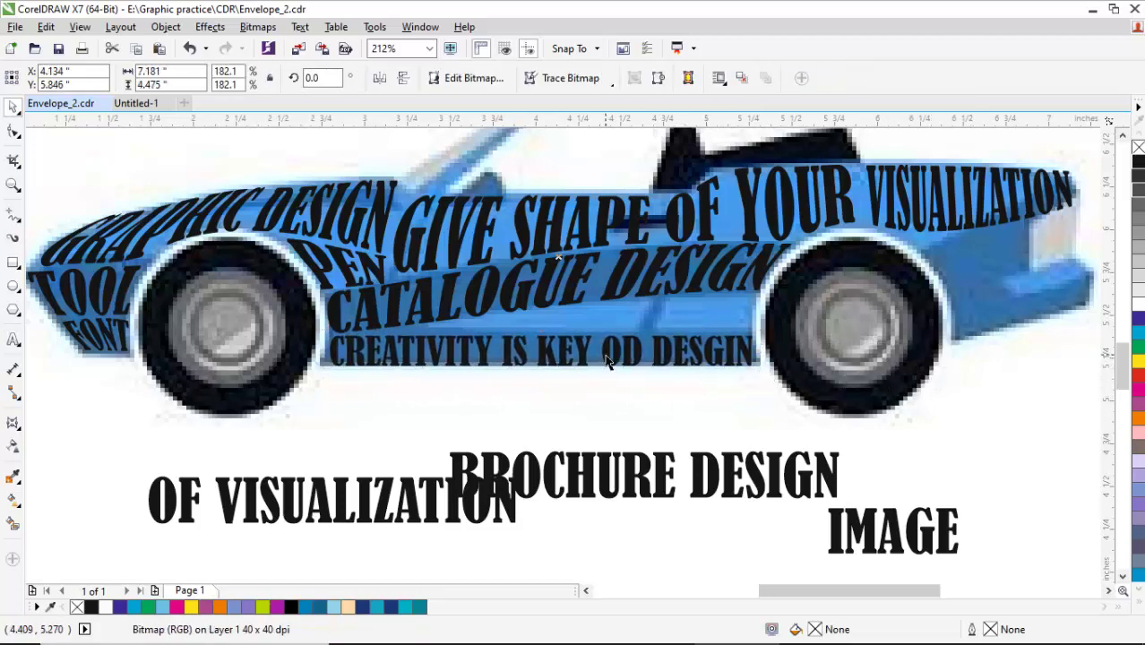
Extend IMAGE to read IMAGE MANIPULATION and scale it into the gap between CATALOGUE DESIGN and the sill text
left_click(847, 529)
left_click_drag(830, 534, 478, 410)
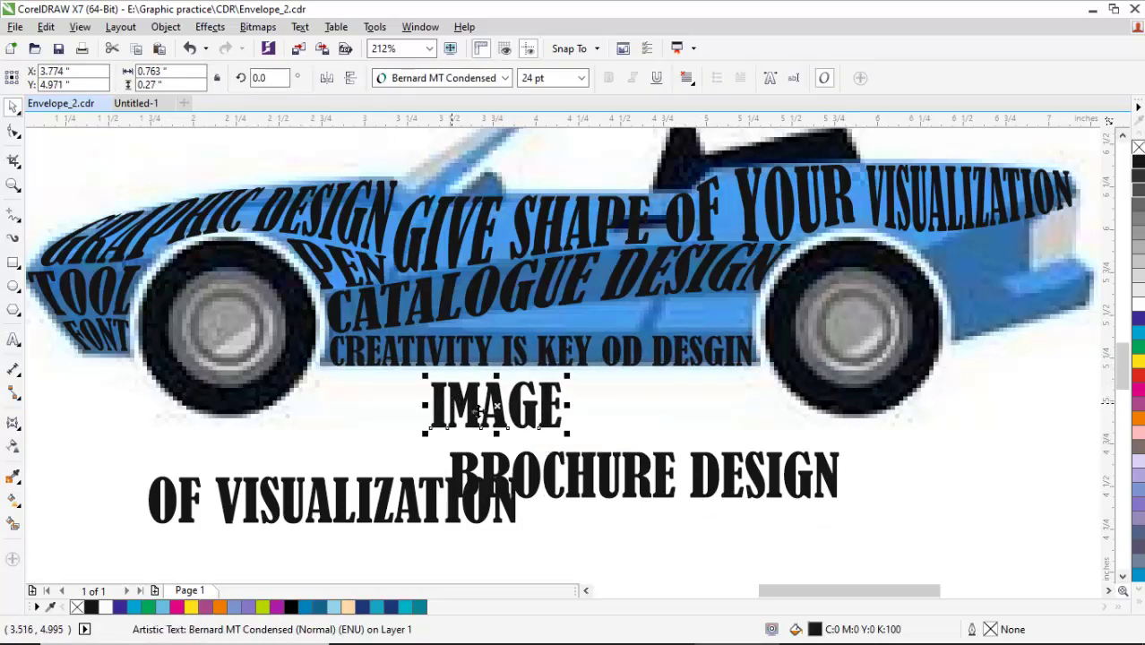
type("MANIPULATION")
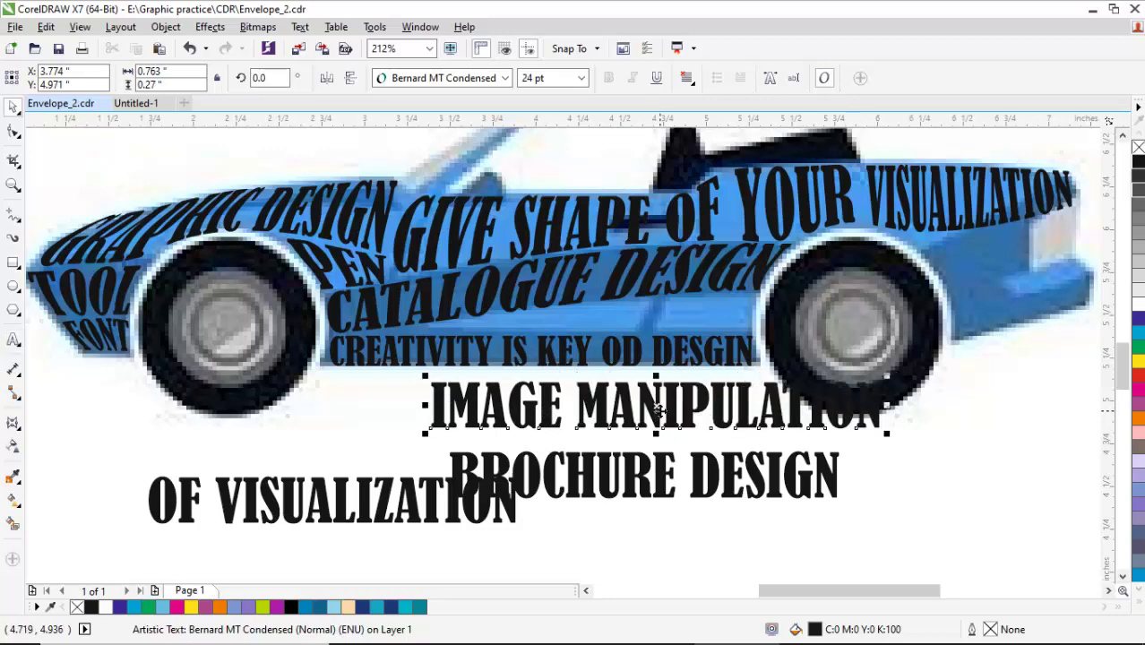
left_click_drag(658, 411, 676, 335)
left_click_drag(905, 358, 708, 340)
scroll(592, 296, "up", 2)
Reshape IMAGE MANIPULATION with the Envelope tool so it widens toward the rear wheel and fills the wedge under CATALOGUE DESIGN
left_click(13, 423)
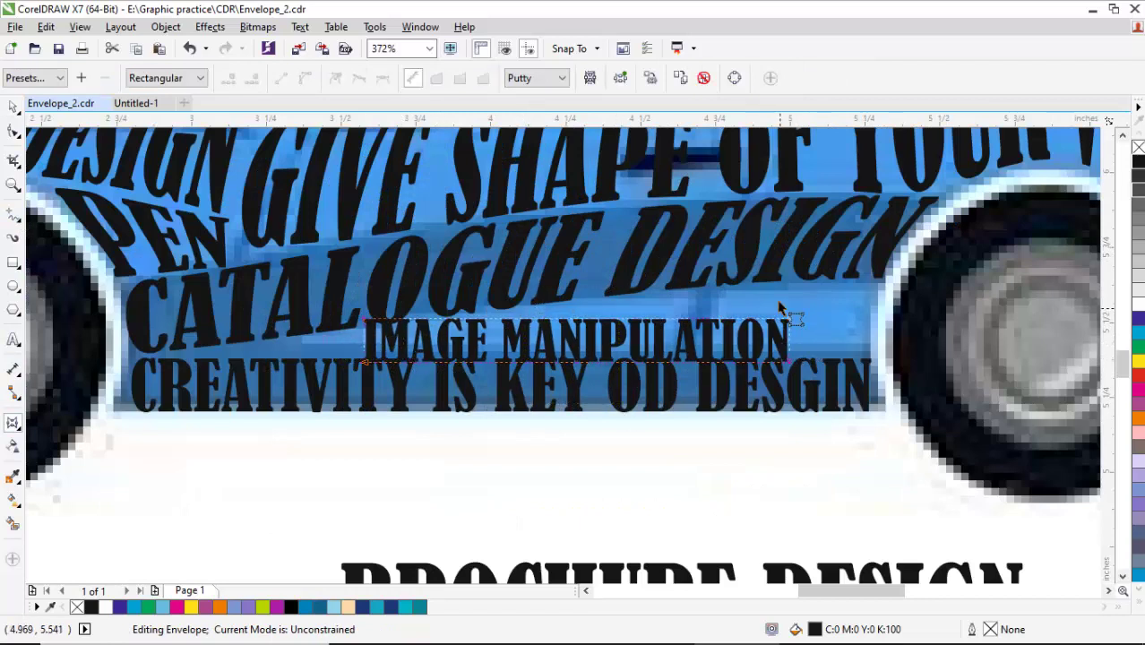
left_click_drag(789, 319, 882, 294)
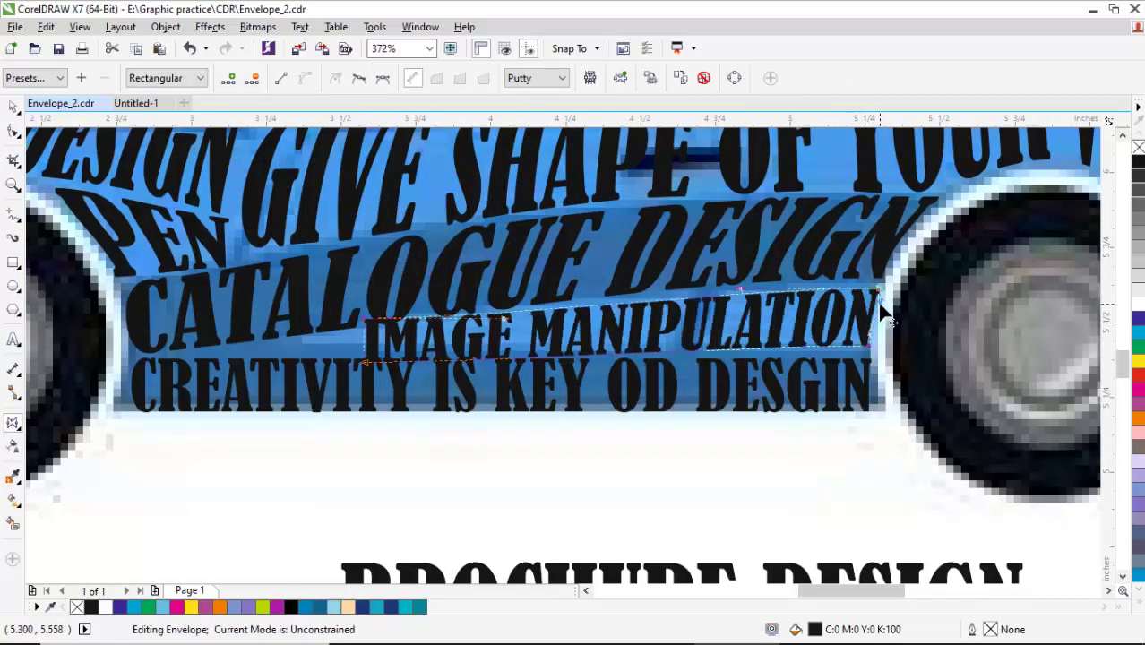
left_click(535, 362)
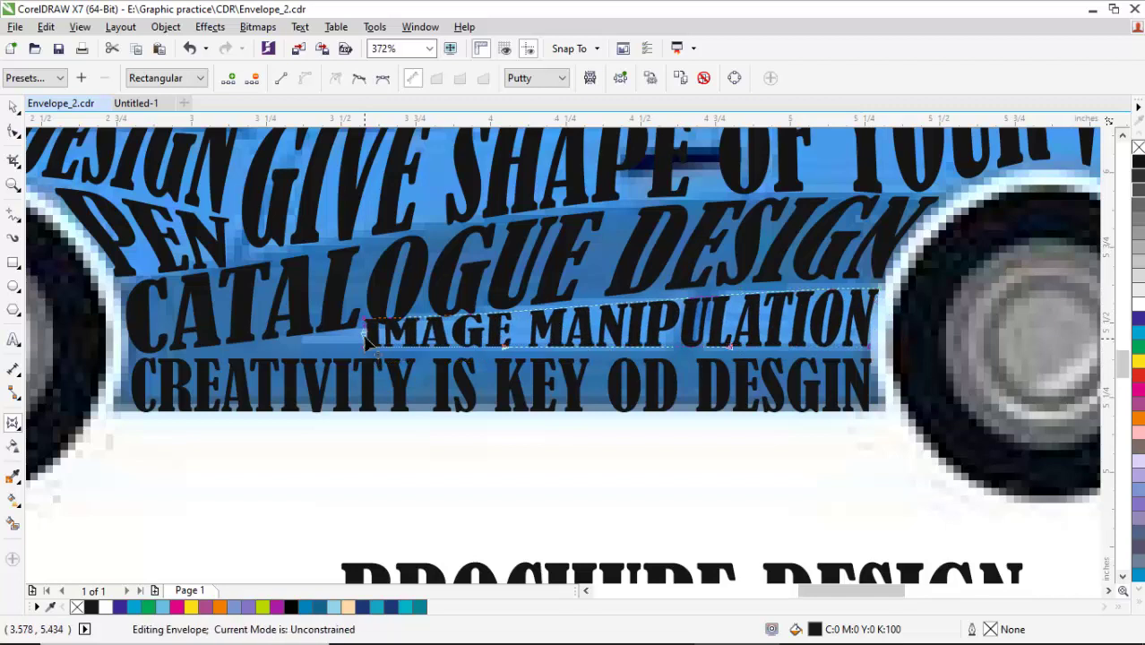
mouse_move(366, 368)
left_mouse_down()
mouse_move(363, 339)
mouse_move(355, 351)
left_mouse_up()
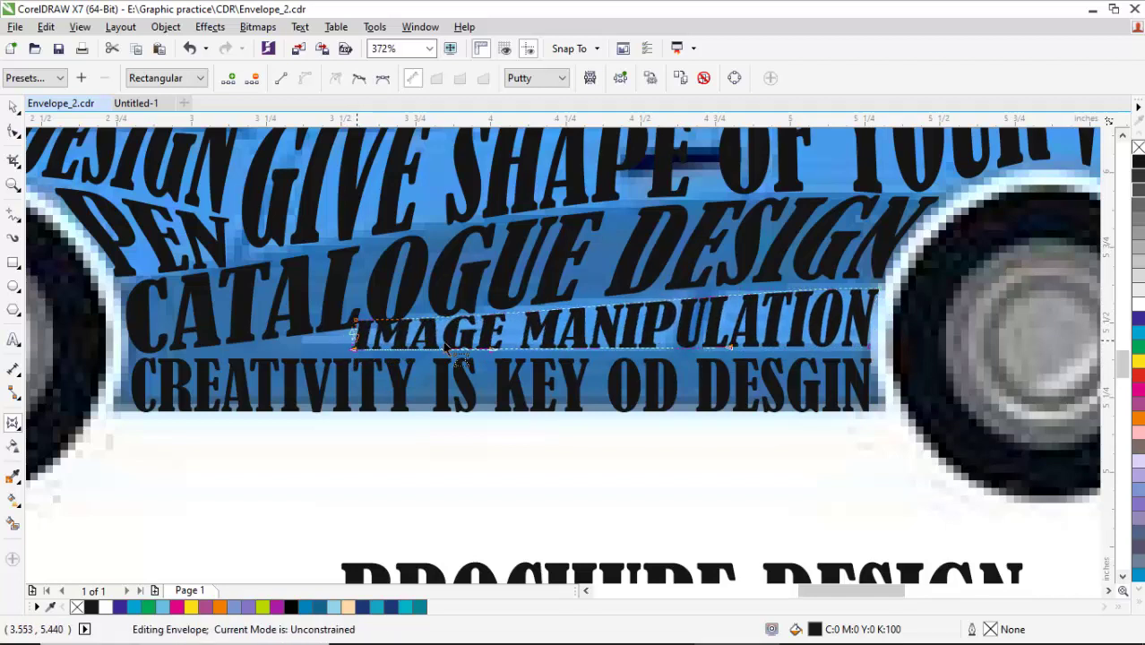
mouse_move(506, 318)
left_mouse_down()
mouse_move(518, 311)
mouse_move(513, 319)
left_mouse_up()
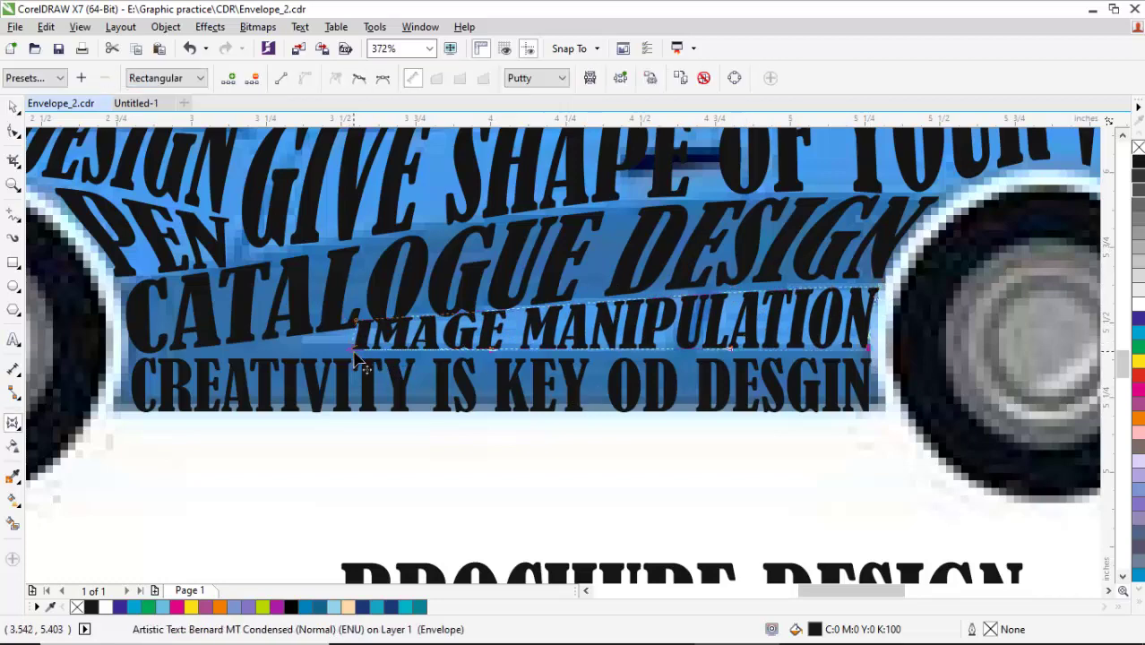
left_click_drag(355, 321, 356, 336)
key("Escape")
scroll(875, 474, "down", 3)
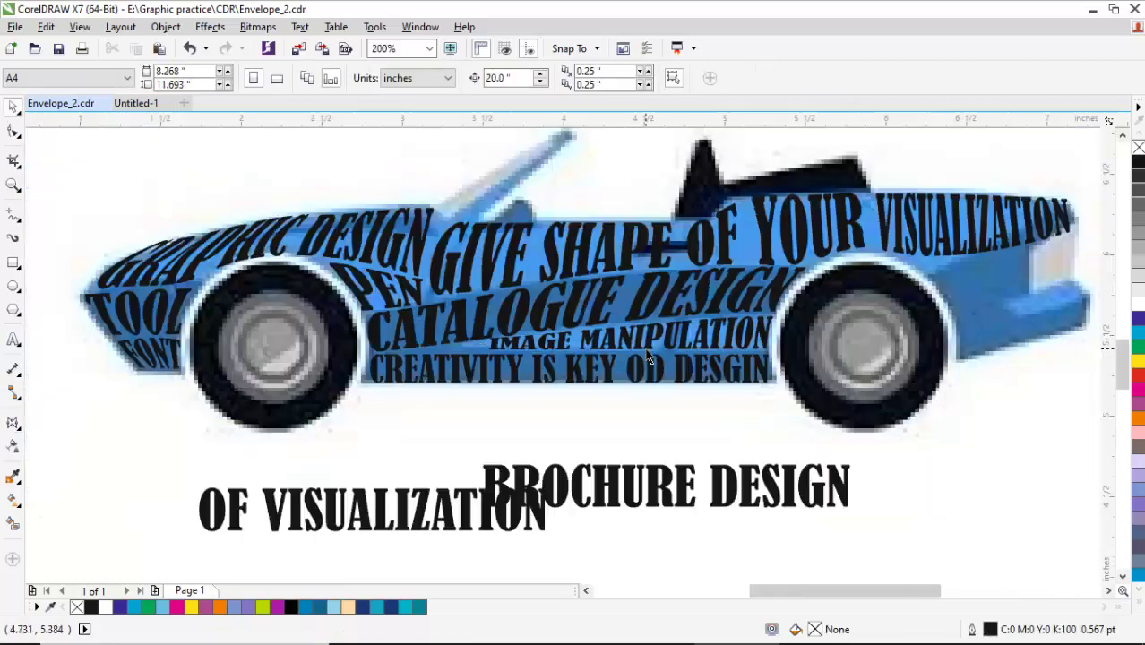
Duplicate BROCHURE DESIGN, change the copy to COREL, and place it behind the rear wheel below VISUALIZATION
scroll(876, 474, "up", 1)
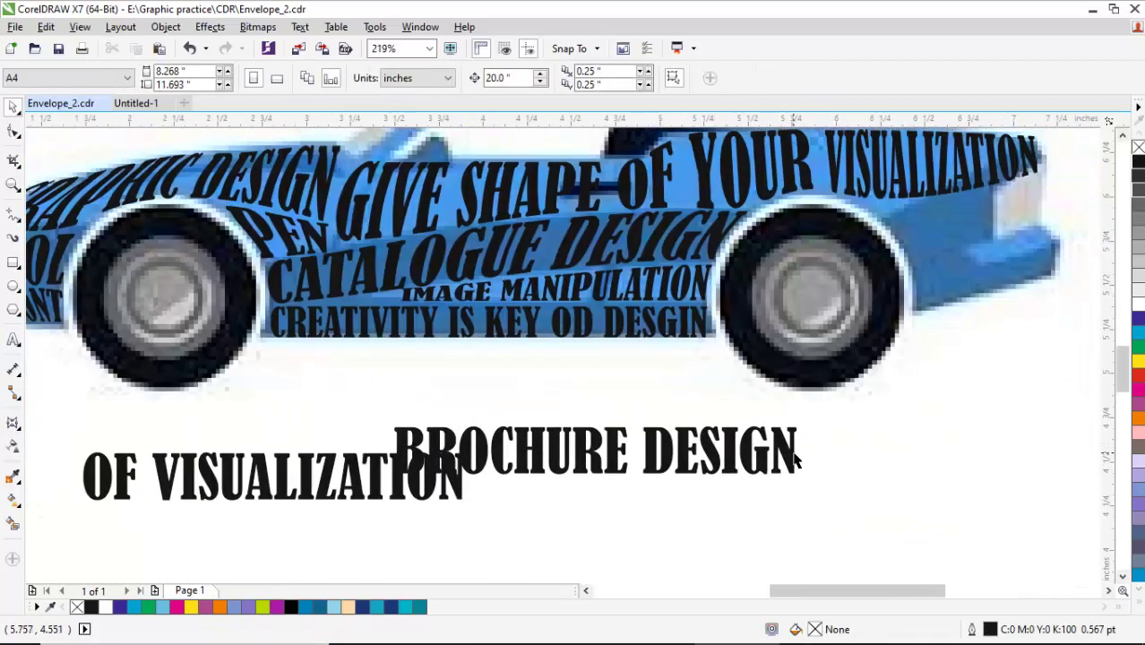
scroll(795, 460, "up", 1)
left_click(699, 497)
left_click_drag(699, 497, 955, 437)
right_click(954, 437)
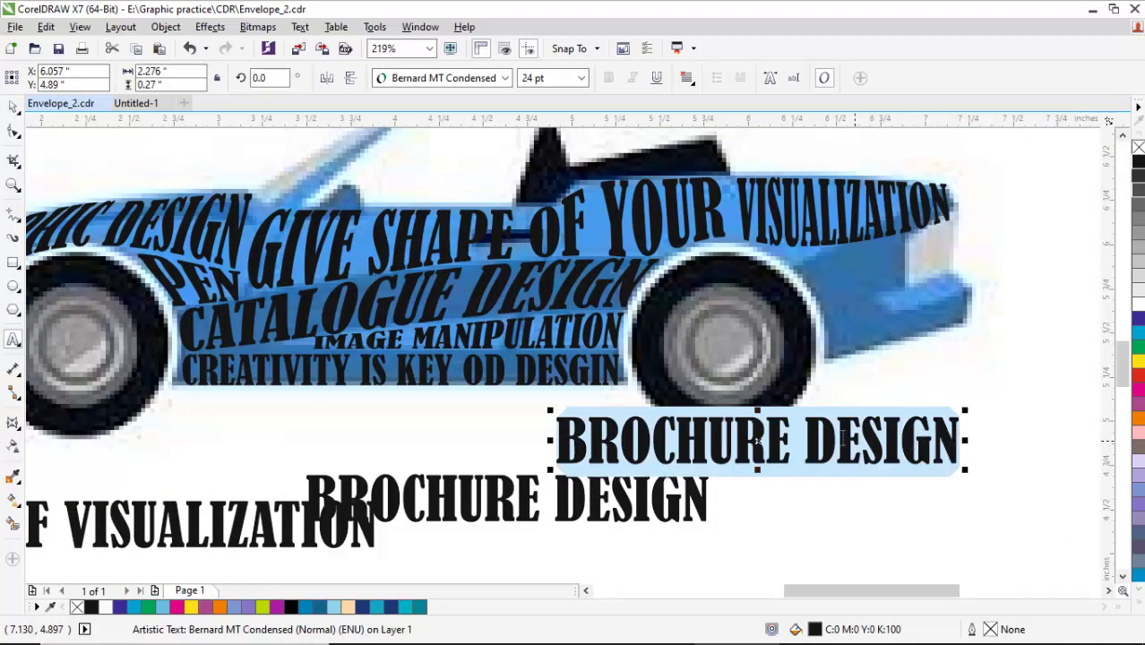
key("BackSpace")
type("COREL")
key("ctrl+space")
left_click_drag(659, 441, 924, 295)
scroll(957, 368, "up", 2)
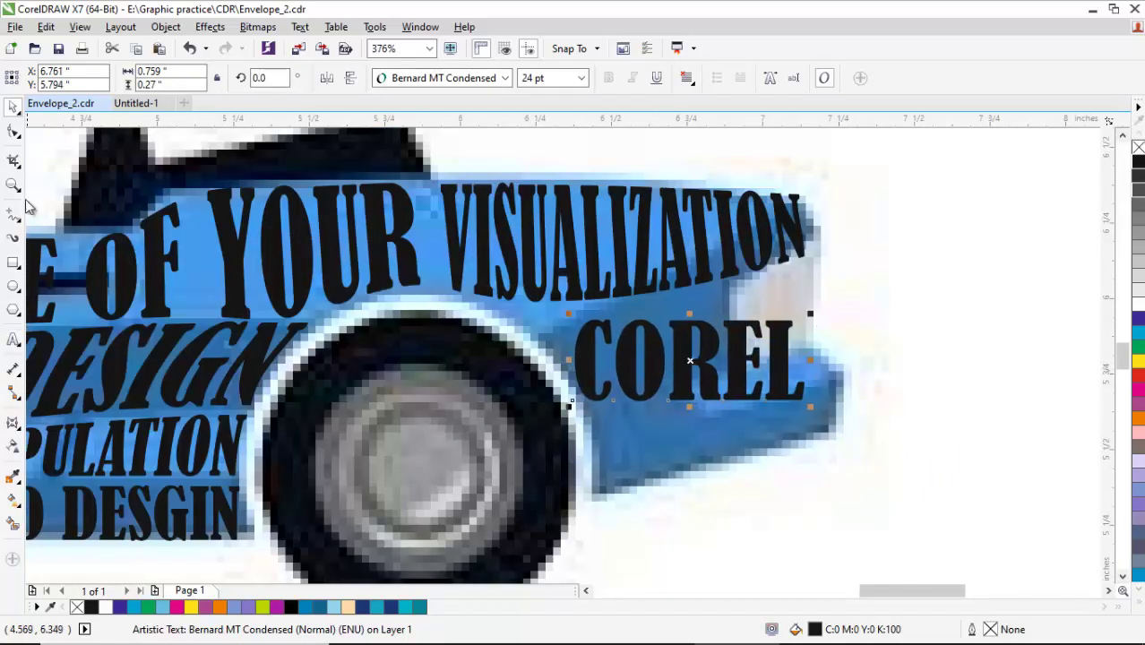
Reshape COREL with the Envelope tool to fit between the rear wheel arch, VISUALIZATION and the tail light
left_click(14, 422)
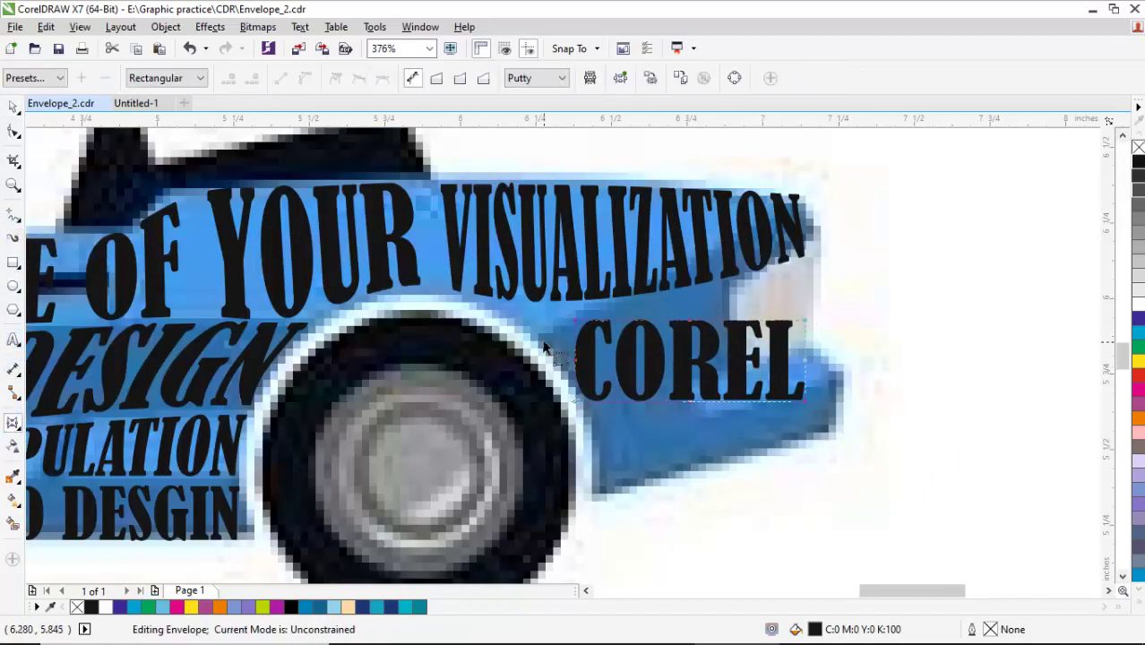
left_click(579, 323)
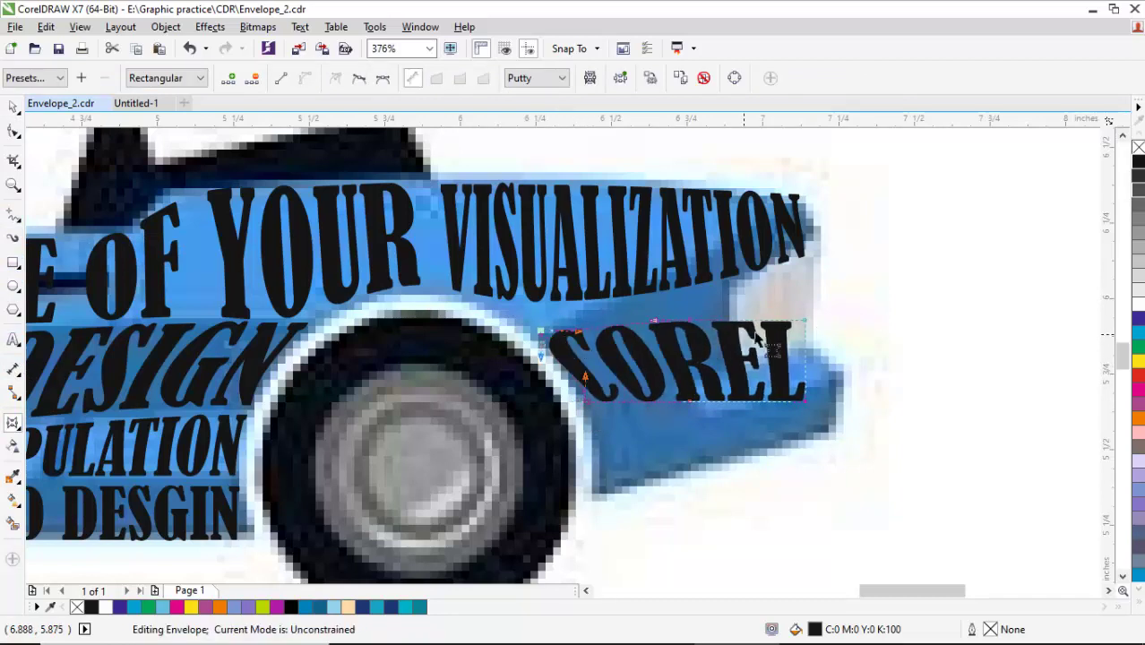
left_click_drag(805, 321, 733, 288)
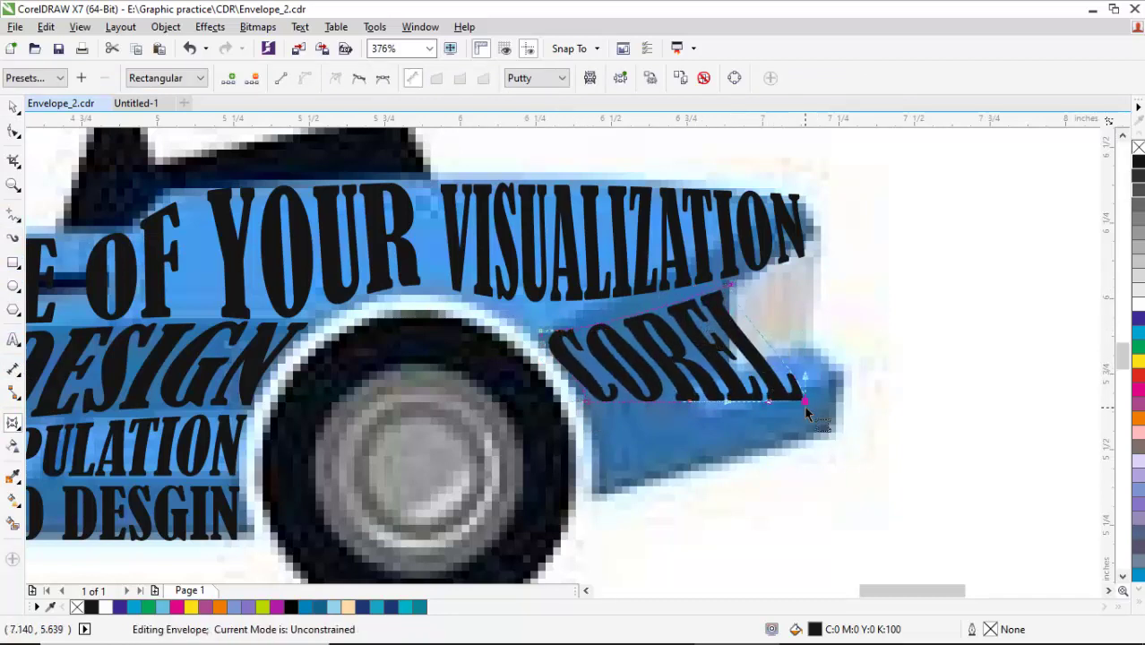
left_click_drag(805, 400, 733, 393)
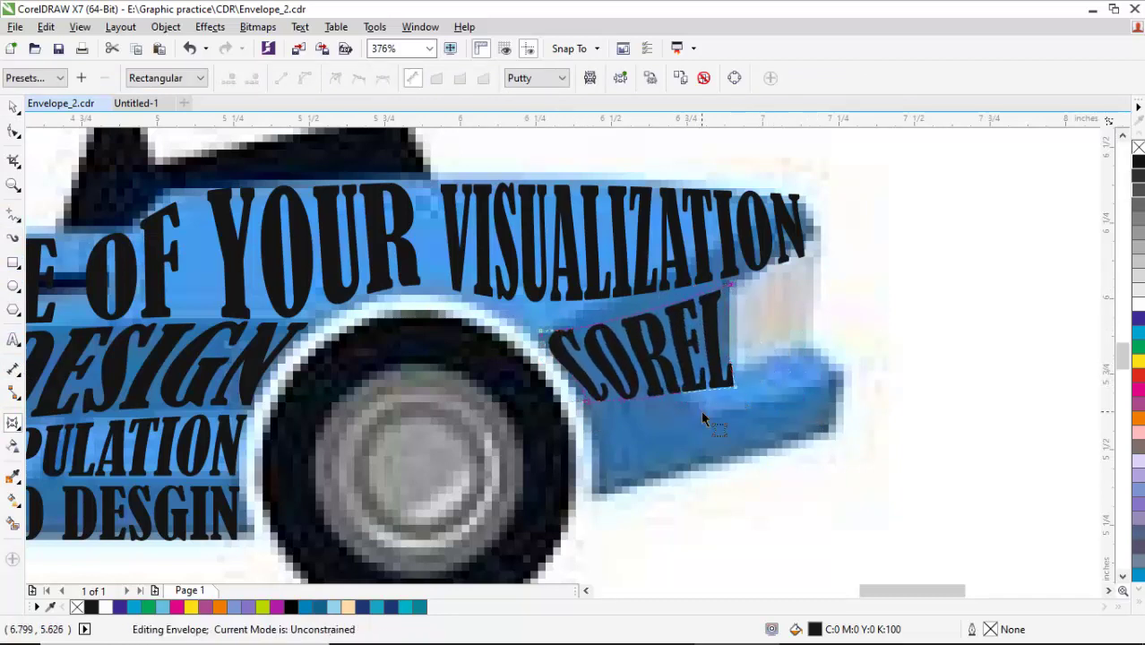
left_click_drag(581, 403, 550, 355)
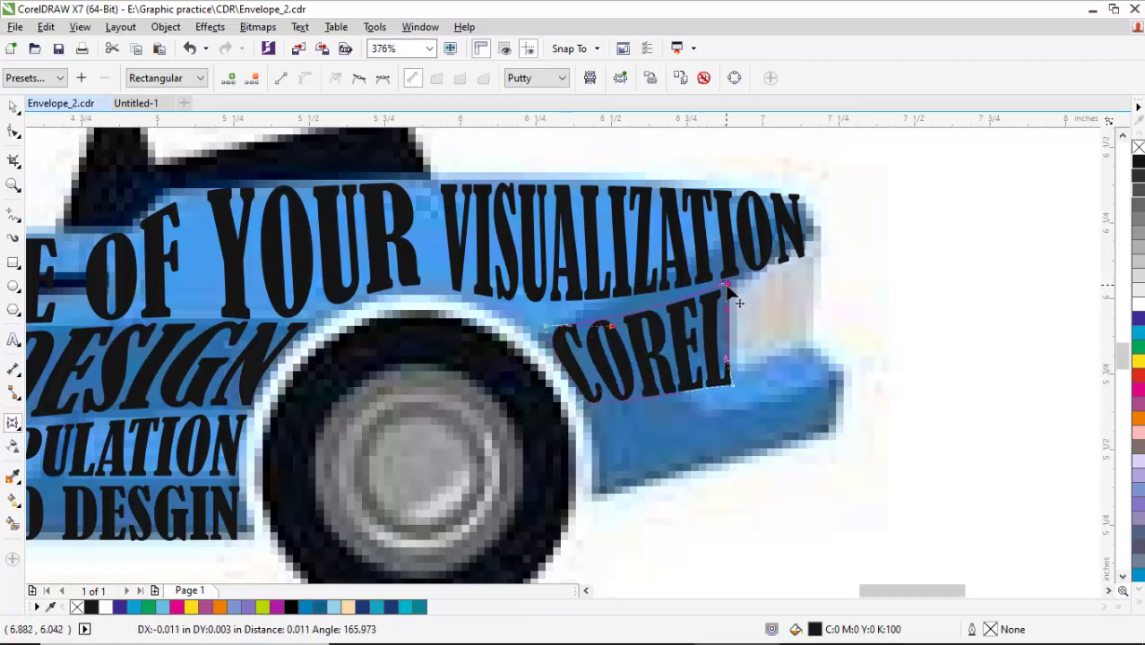
left_click_drag(612, 332, 617, 311)
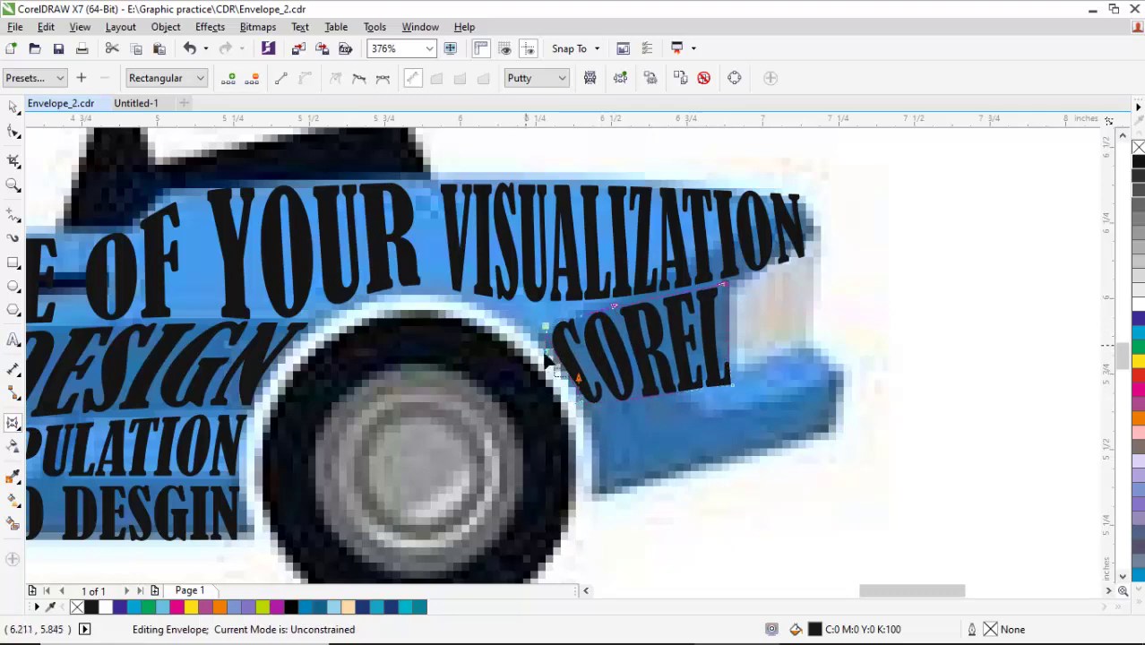
Create a text copy reading TOOL and place it under COREL behind the rear wheel
key("F8")
scroll(448, 538, "down", 3)
key("ctrl+v")
left_click_drag(441, 464, 795, 451)
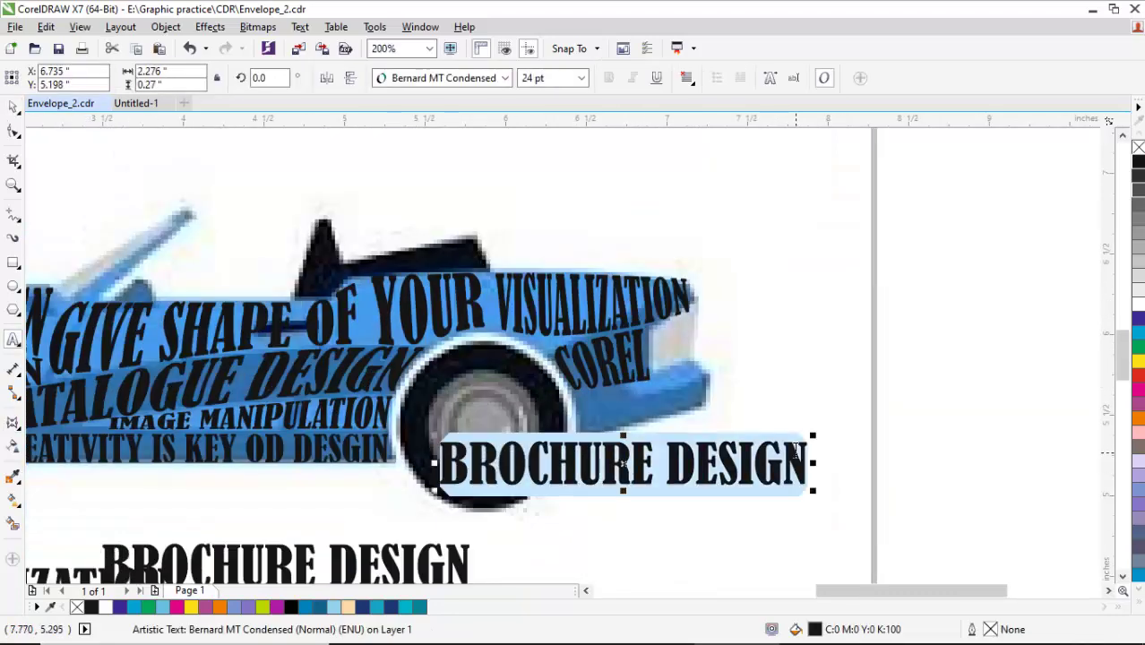
type("TOOL")
key("ctrl+space")
scroll(681, 466, "up", 4)
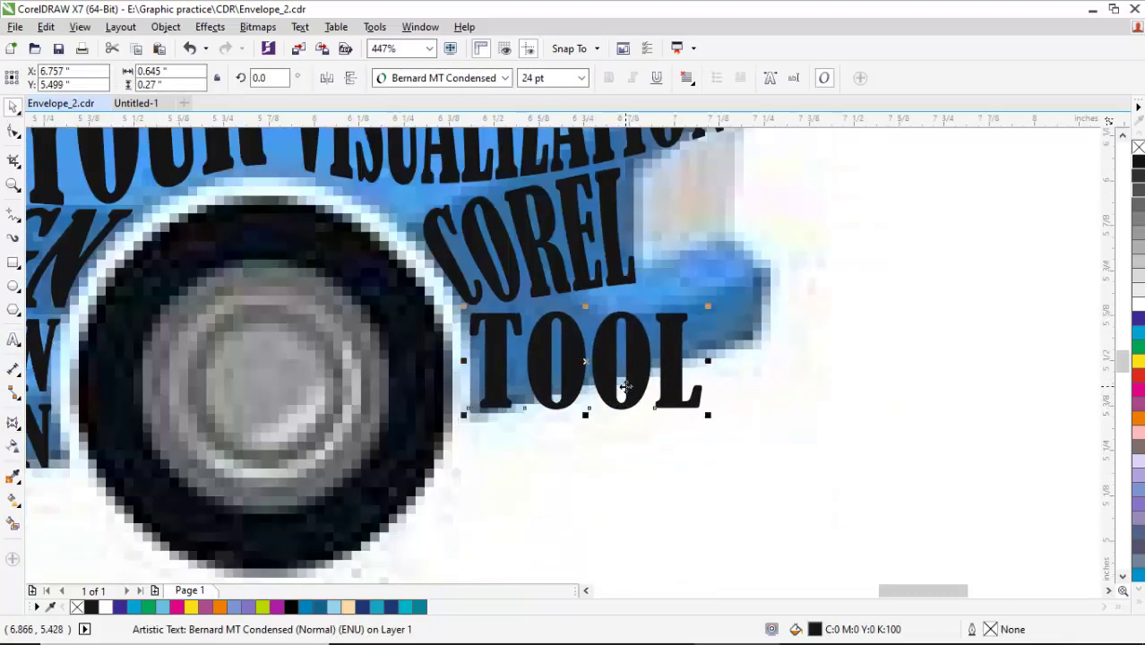
Reshape TOOL with the Envelope tool so it follows the slanted lower body edge and meets the underside of COREL
left_click(13, 419)
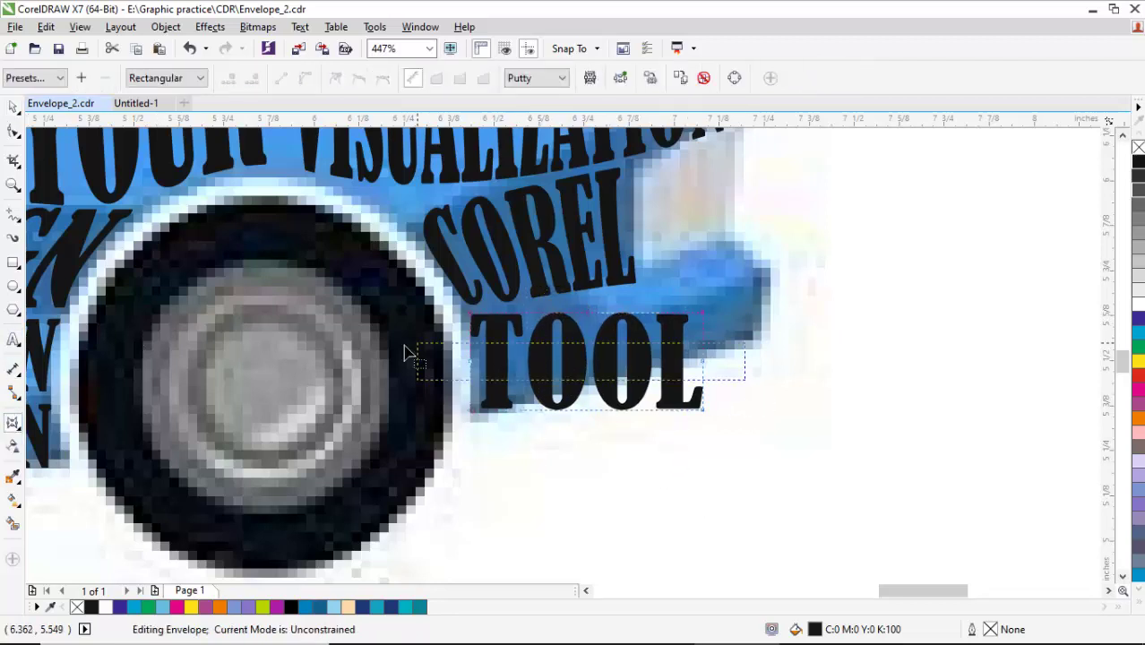
left_click_drag(708, 411, 587, 375)
left_click(474, 392)
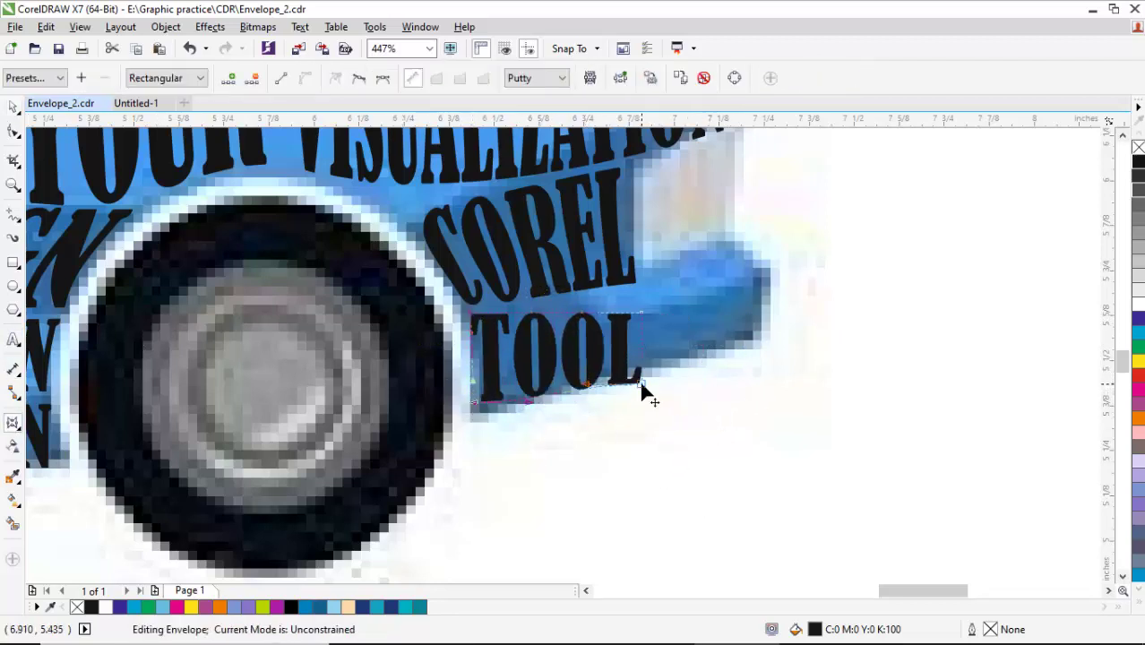
left_click_drag(640, 306, 634, 287)
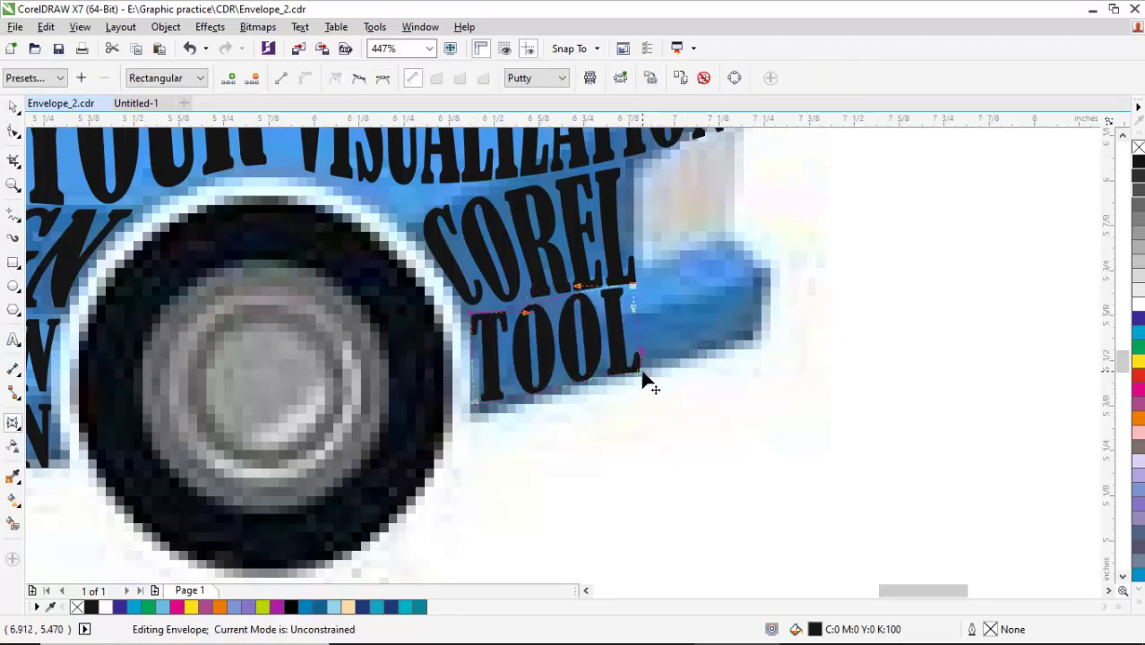
key("space")
key("Escape")
Create a text copy reading SHAPE and place it on the rear bumper beside TOOL
scroll(547, 423, "down", 1)
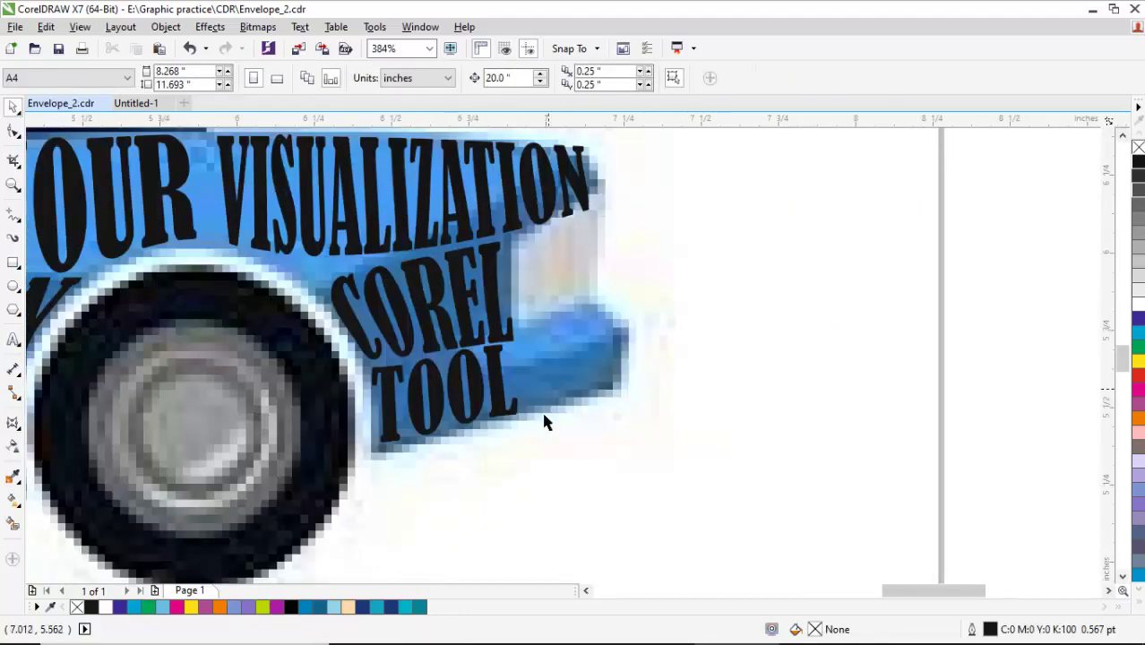
scroll(547, 424, "down", 3)
key("F8")
left_click(574, 365)
type("BROCHURE DESIGN")
key("ctrl+a")
type("SHAPE")
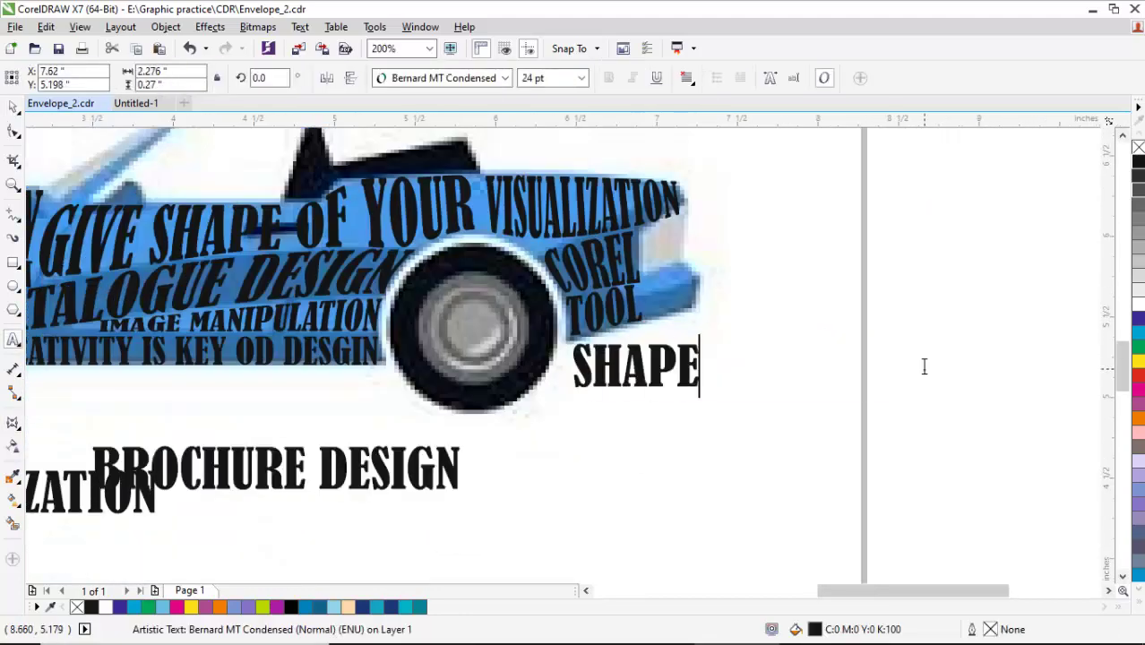
key("ctrl+space")
scroll(637, 404, "up", 2)
left_click_drag(637, 404, 661, 283)
Reshape SHAPE with the Envelope tool so it fills the end of the rear bumper next to TOOL
key("space")
key("space")
key("space")
left_click(578, 306)
left_click_drag(583, 344, 663, 338)
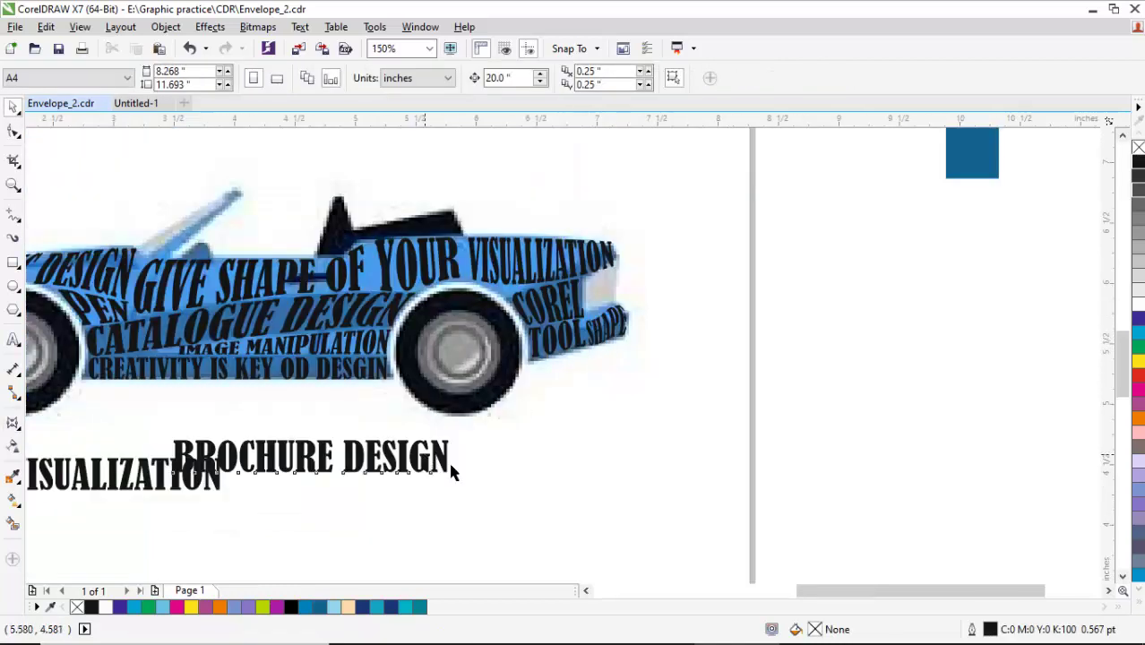
Create artistic text reading VISUAL in Bernard MT Condensed 24 pt and place it over the tail light beside COREL
key("F8")
left_click(427, 439)
key("ctrl+v")
key("ctrl+z")
type("VIAU")
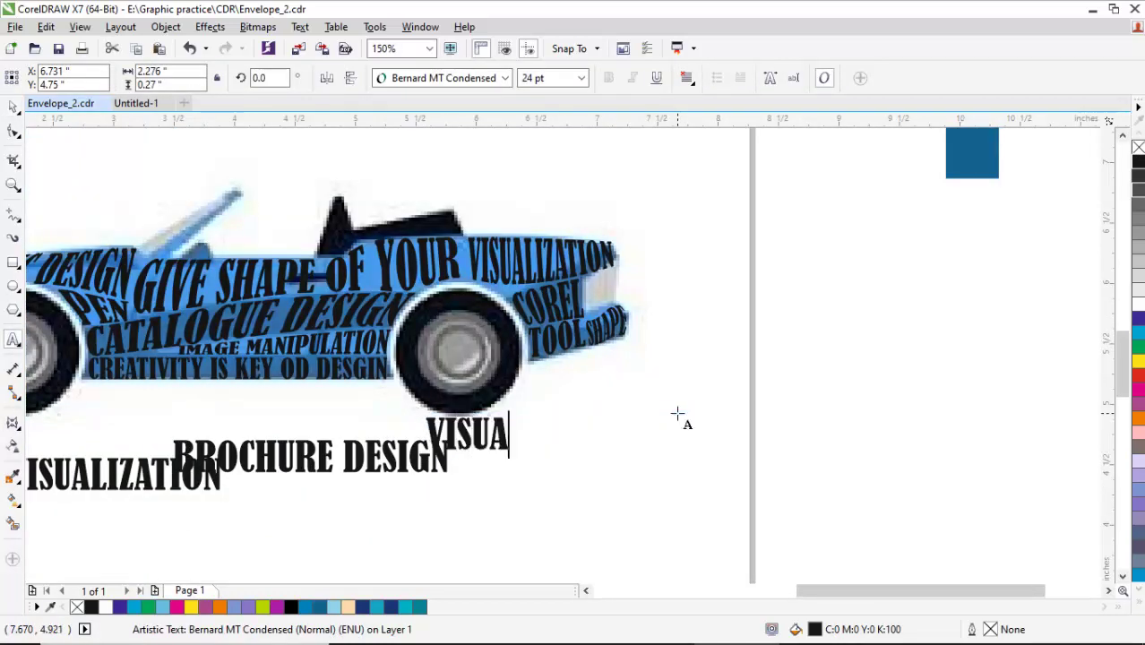
left_click_drag(493, 437, 695, 329)
scroll(690, 327, "up", 2)
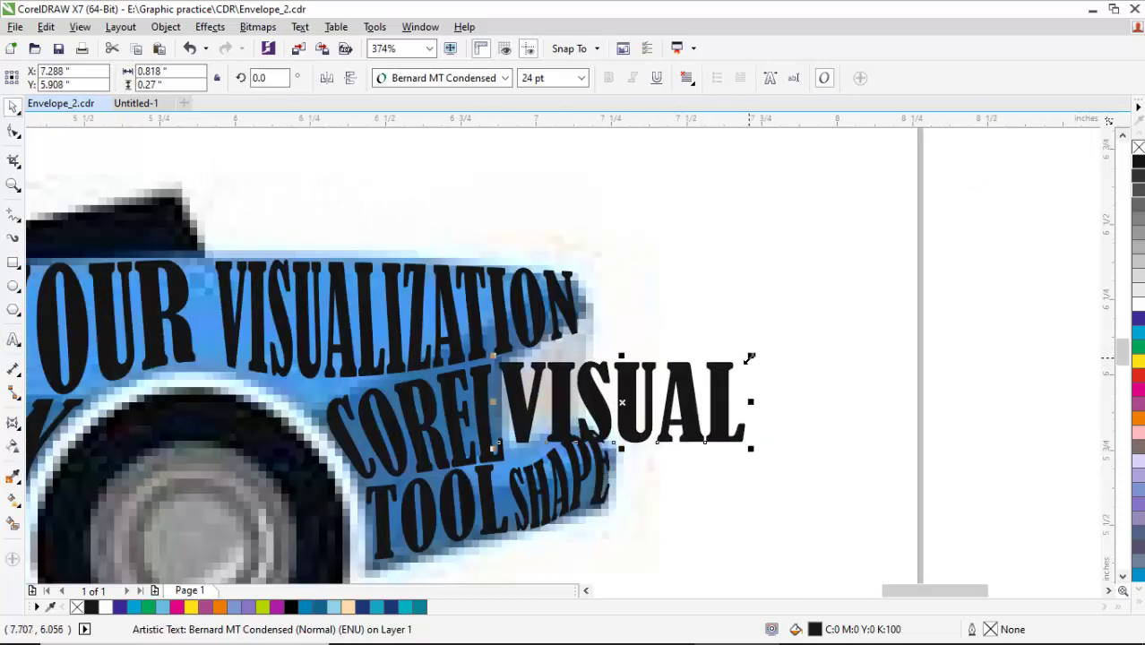
Scale VISUAL down and reshape it with the Envelope tool so it fills the tail light between VISUALIZATION and SHAPE
double_click(601, 408)
left_click(12, 424)
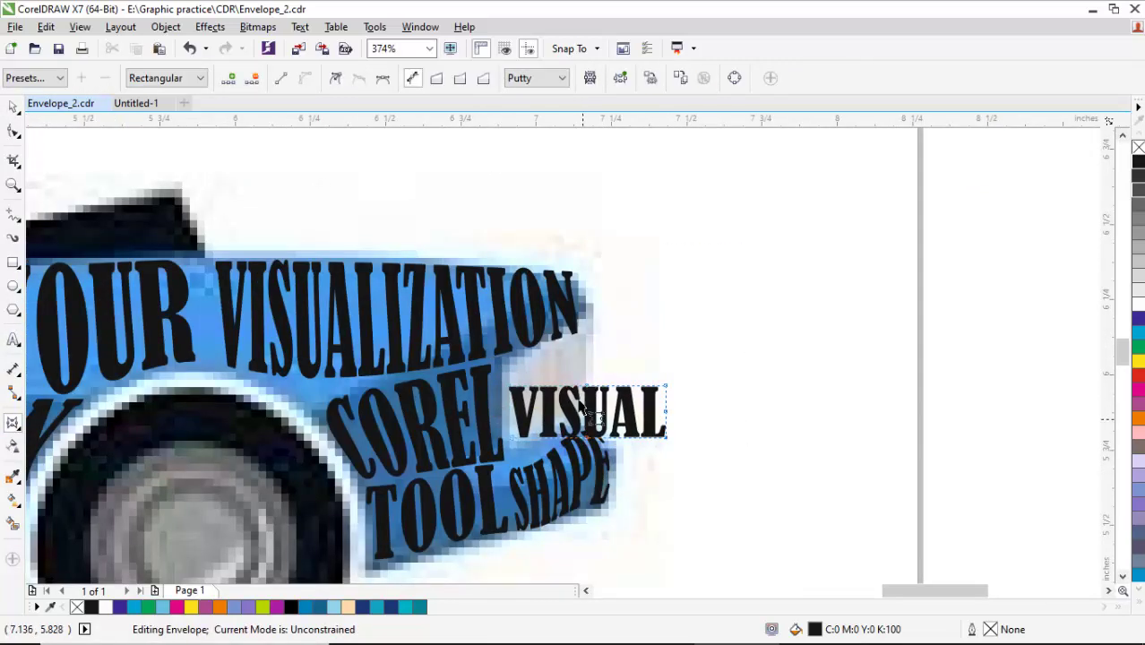
left_click_drag(668, 396, 595, 330)
left_click_drag(537, 395, 516, 453)
left_click_drag(598, 331, 596, 339)
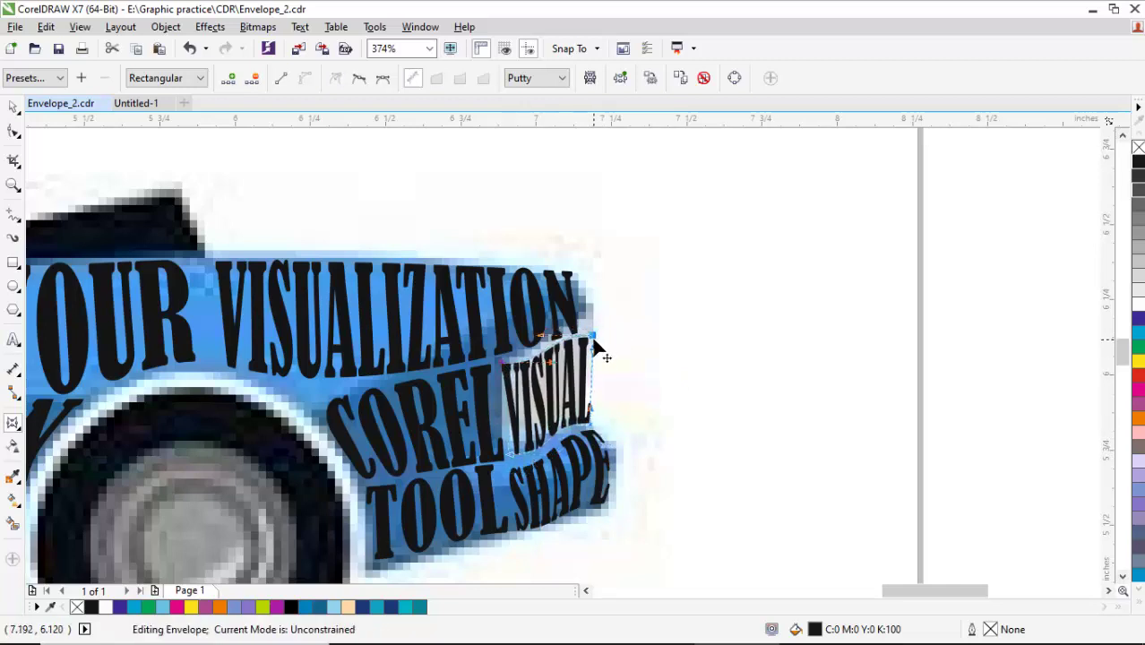
key("space")
scroll(610, 358, "down", 3)
scroll(610, 358, "up", 5)
left_click(587, 350)
scroll(587, 349, "up", 4)
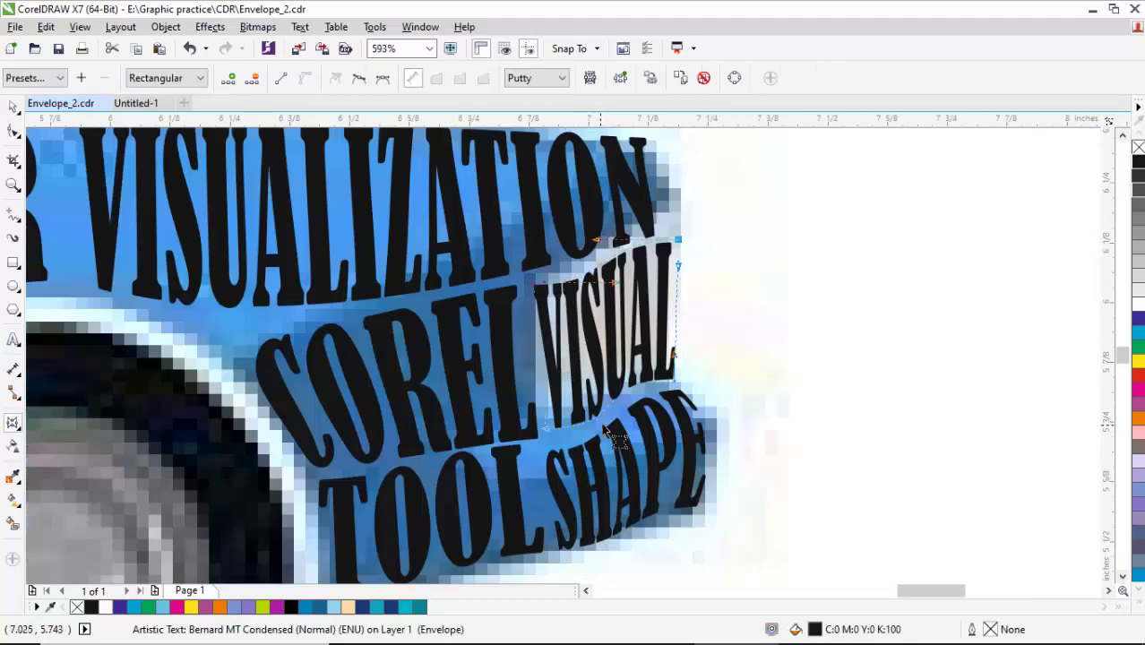
left_click_drag(448, 412, 584, 383)
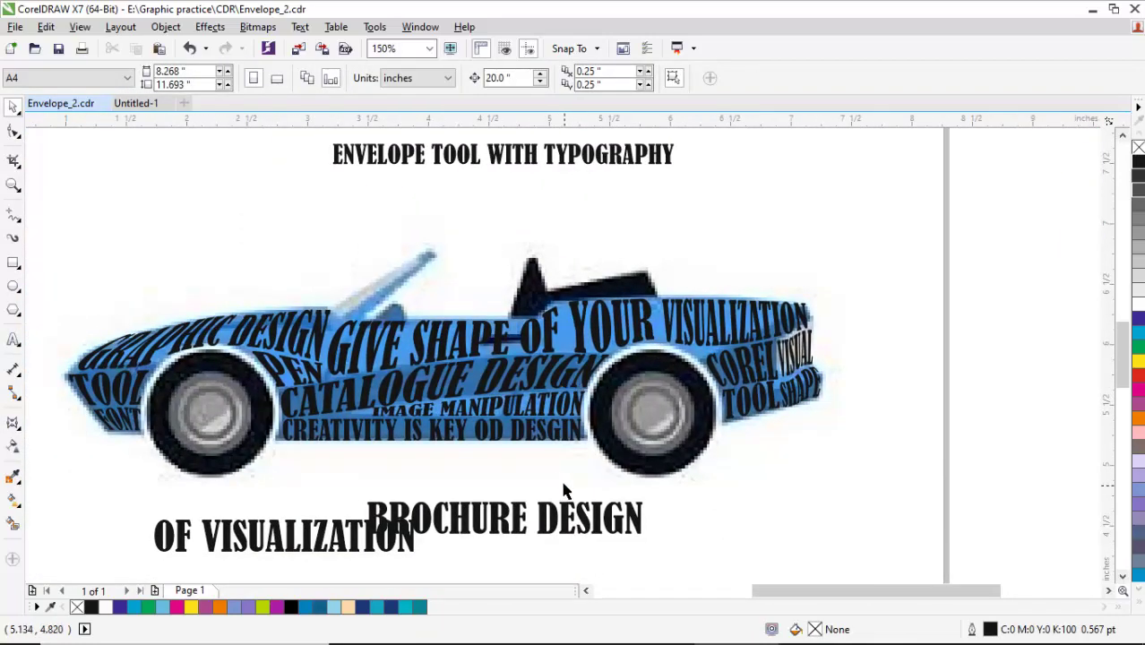
Draw a closed outline around the slanted windshield with the Pen tool
key("F2")
left_click_drag(531, 414, 270, 197)
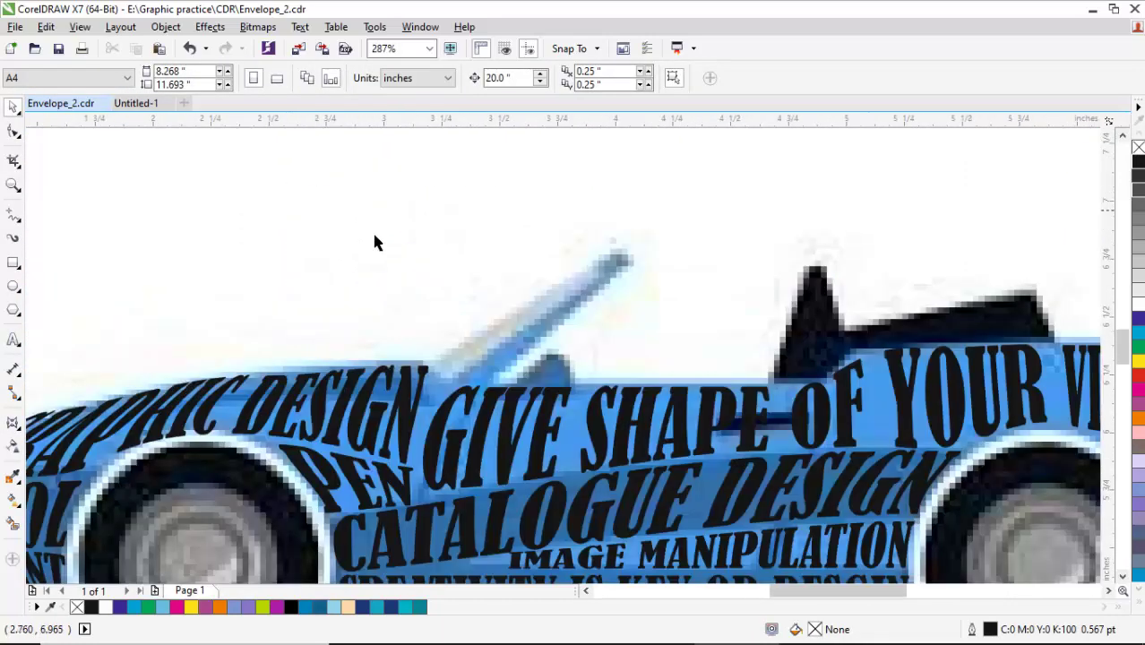
left_click(20, 221)
left_click(77, 268)
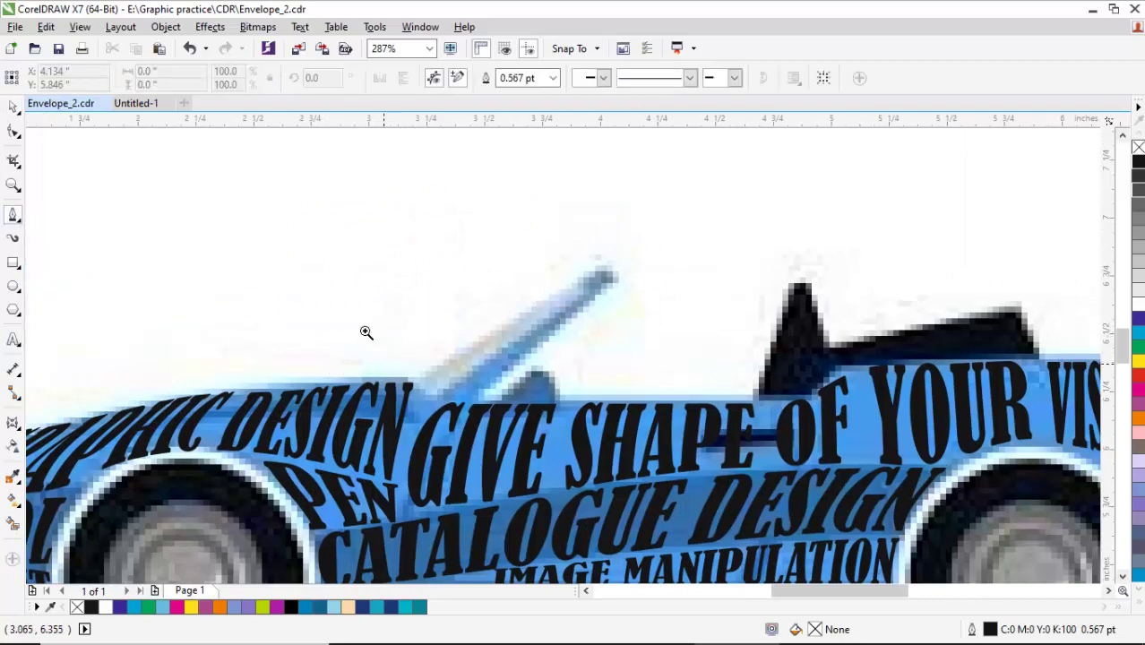
scroll(425, 418, "up", 3)
left_click(518, 403)
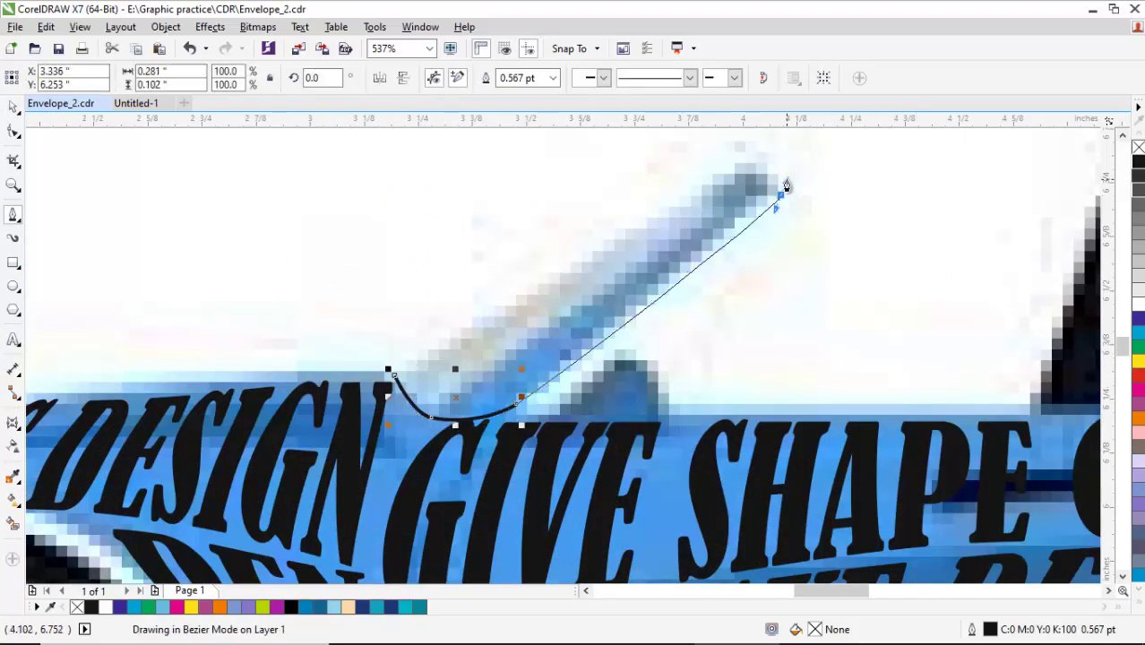
left_click_drag(784, 188, 764, 152)
left_click(394, 376)
Edit the windshield outline's nodes so its lower end is smoothly rounded
key("F10")
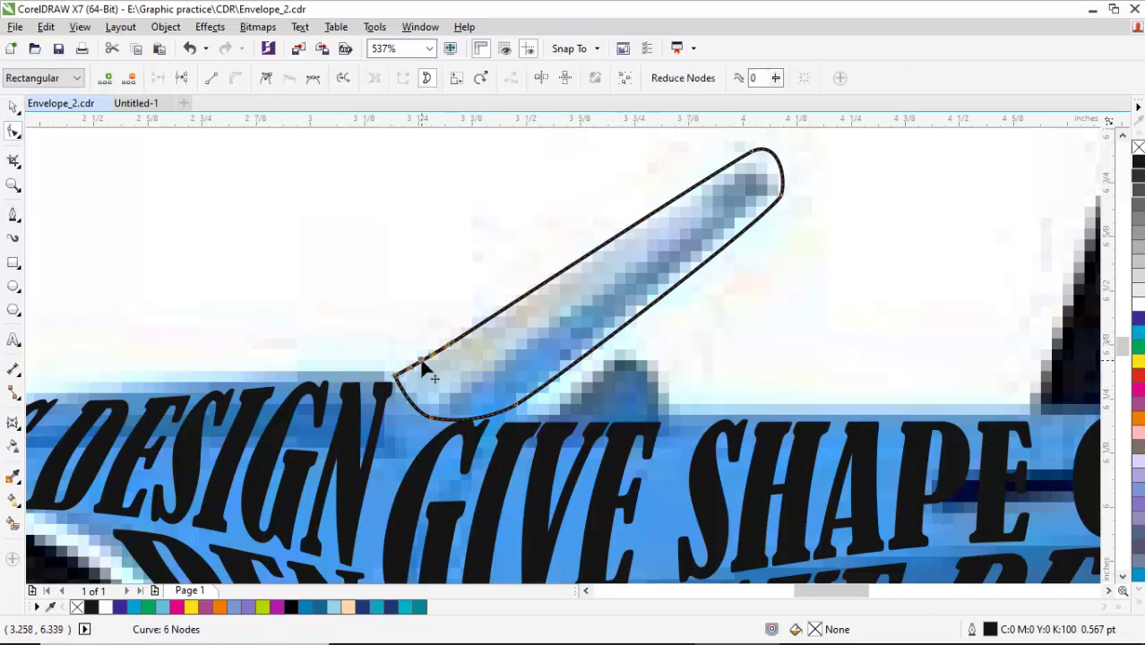
left_click(487, 407)
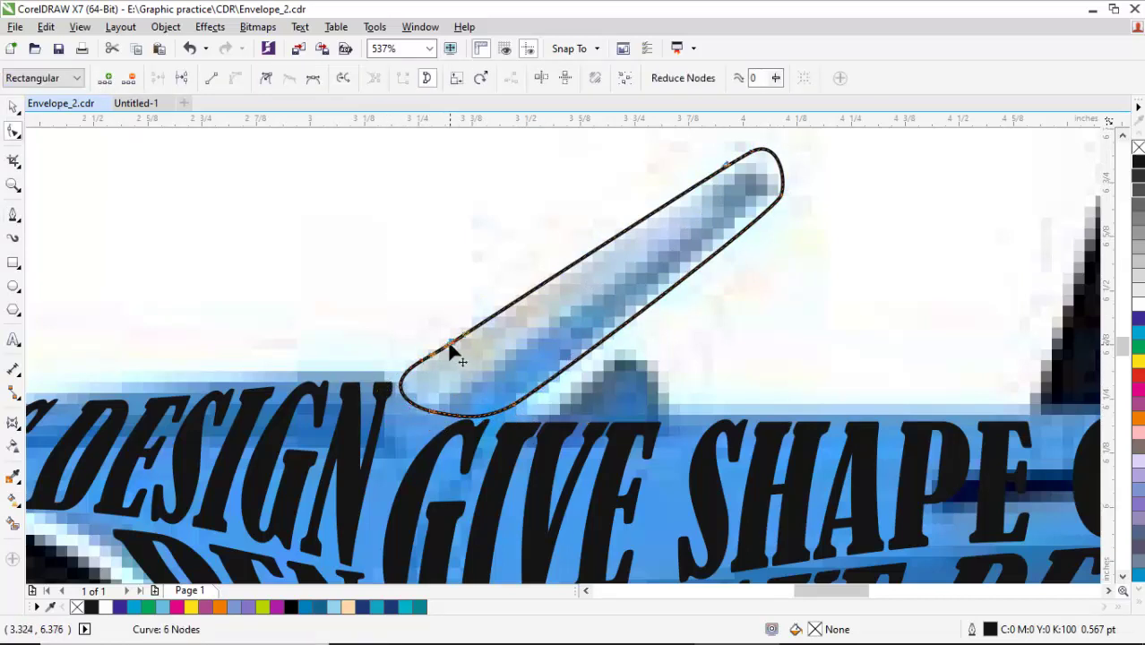
left_click_drag(425, 358, 429, 356)
left_click_drag(435, 285, 479, 344)
key("Delete")
left_click_drag(659, 210, 670, 274)
key("space")
Create a copy of the ENVELOPE TOOL WITH TYPOGRAPHY heading and change its text to TYPOGRAPHY DESIGN
scroll(652, 222, "down", 3)
scroll(520, 215, "down", 2)
scroll(669, 230, "up", 2)
key("F8")
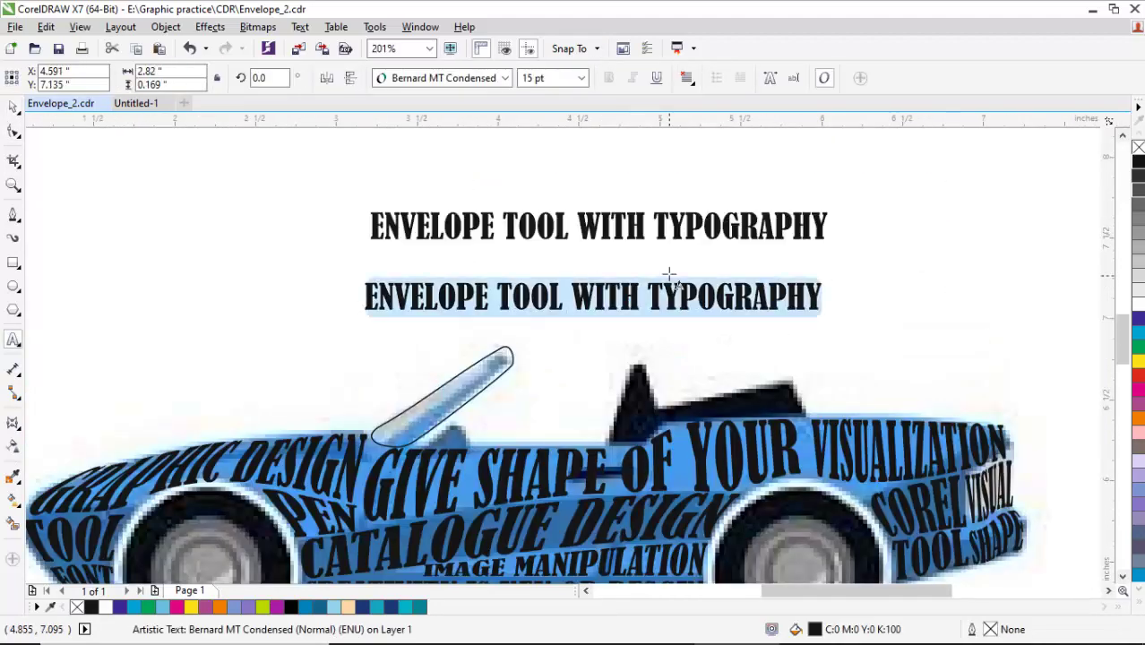
type("TYPOGRAPHY DESIGN")
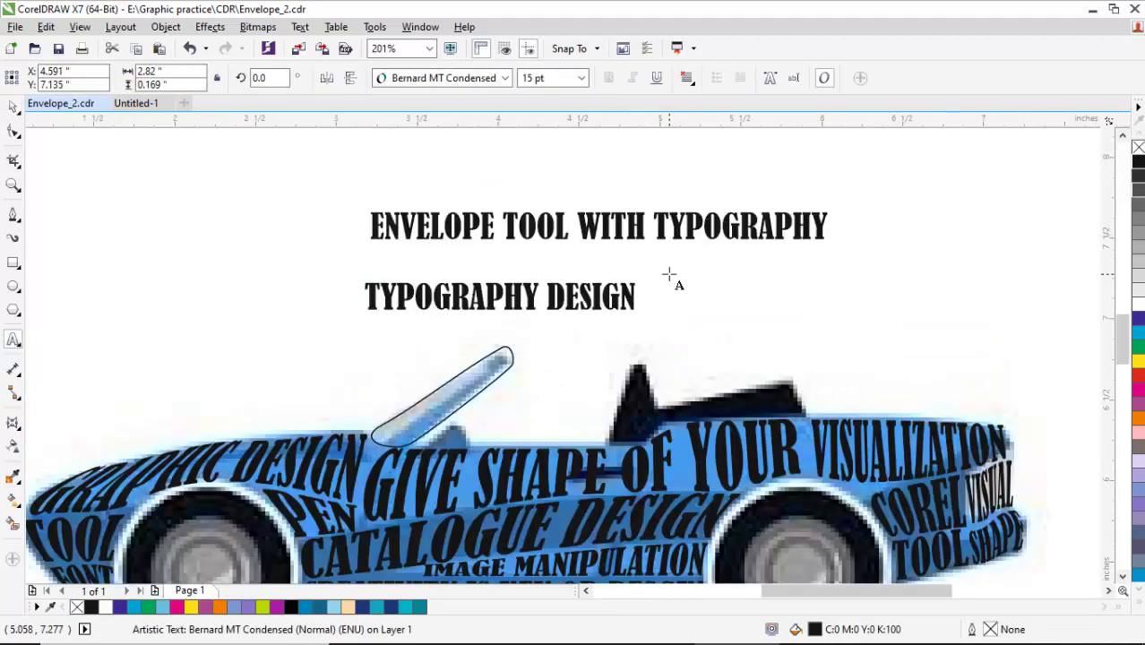
Scale TYPOGRAPHY DESIGN down to about 6.7 pt and move it onto the windshield outline
left_click(587, 325)
scroll(552, 318, "up", 2)
left_click(695, 289)
left_click_drag(737, 276, 614, 264)
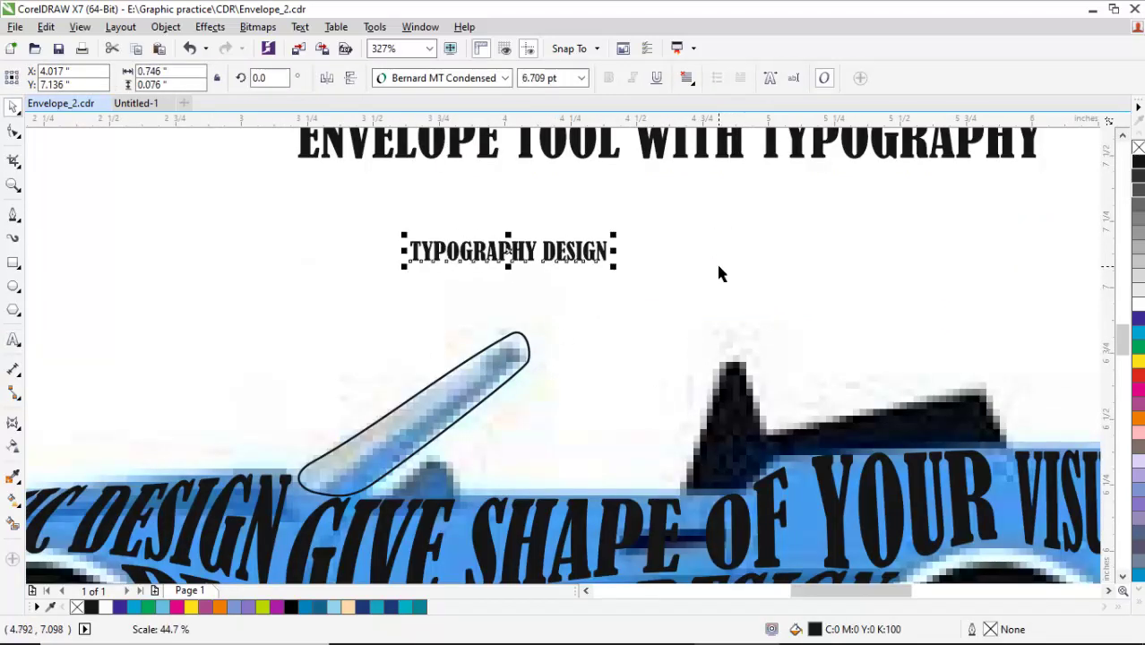
left_click_drag(528, 254, 485, 453)
scroll(395, 452, "up", 1)
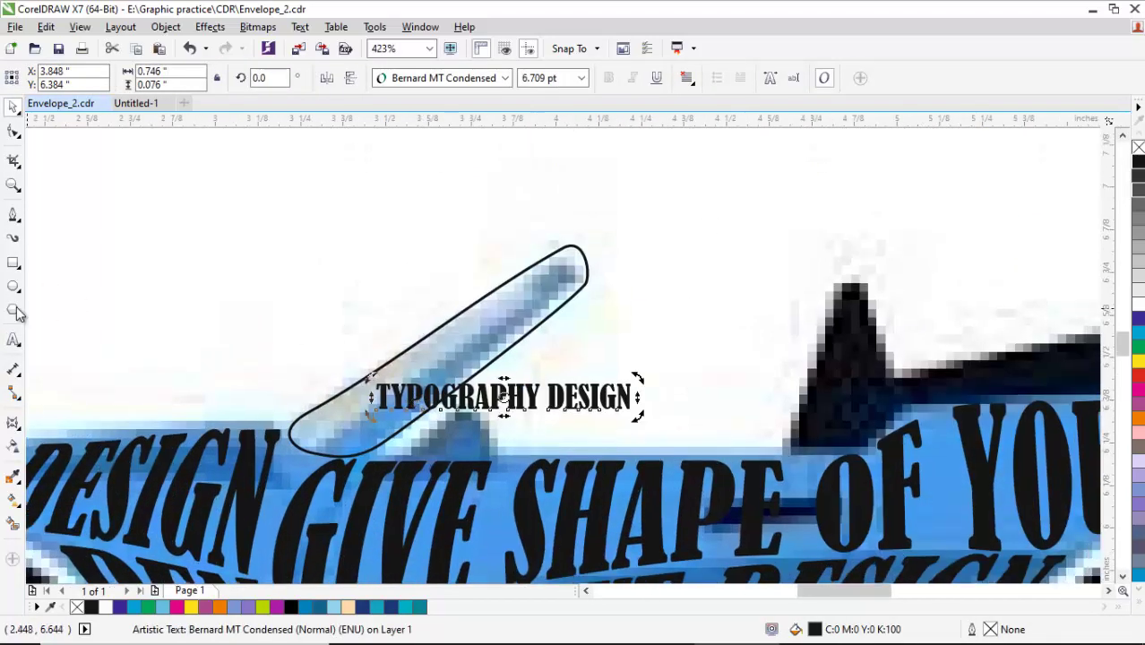
Rotate TYPOGRAPHY DESIGN upright by 90 degrees across the windshield and open its envelope for editing
left_click(13, 422)
key("space")
left_click(615, 403)
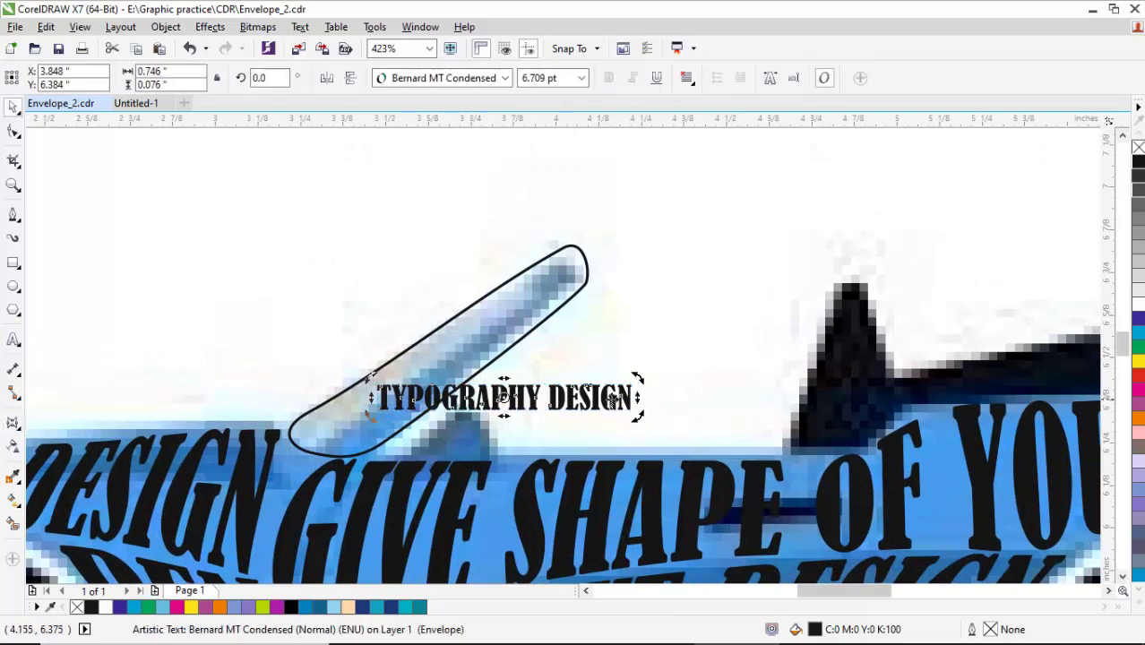
left_click_drag(634, 384, 543, 251)
key("space")
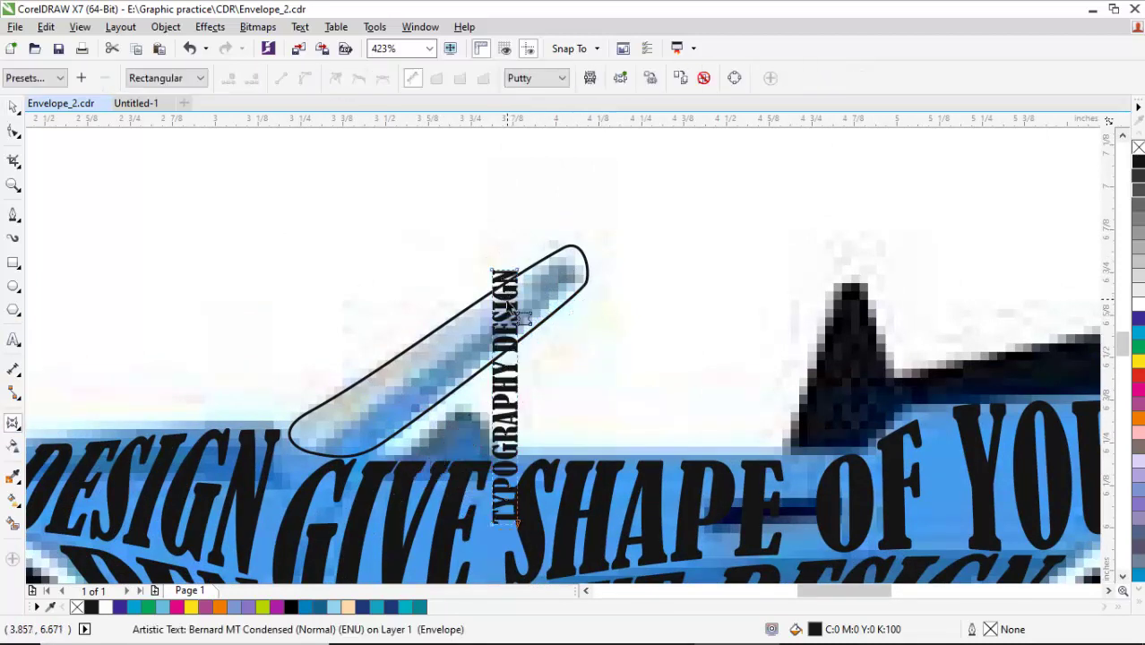
Reshape TYPOGRAPHY DESIGN with the Envelope tool so it runs diagonally inside the windshield outline
left_click_drag(518, 475, 293, 439)
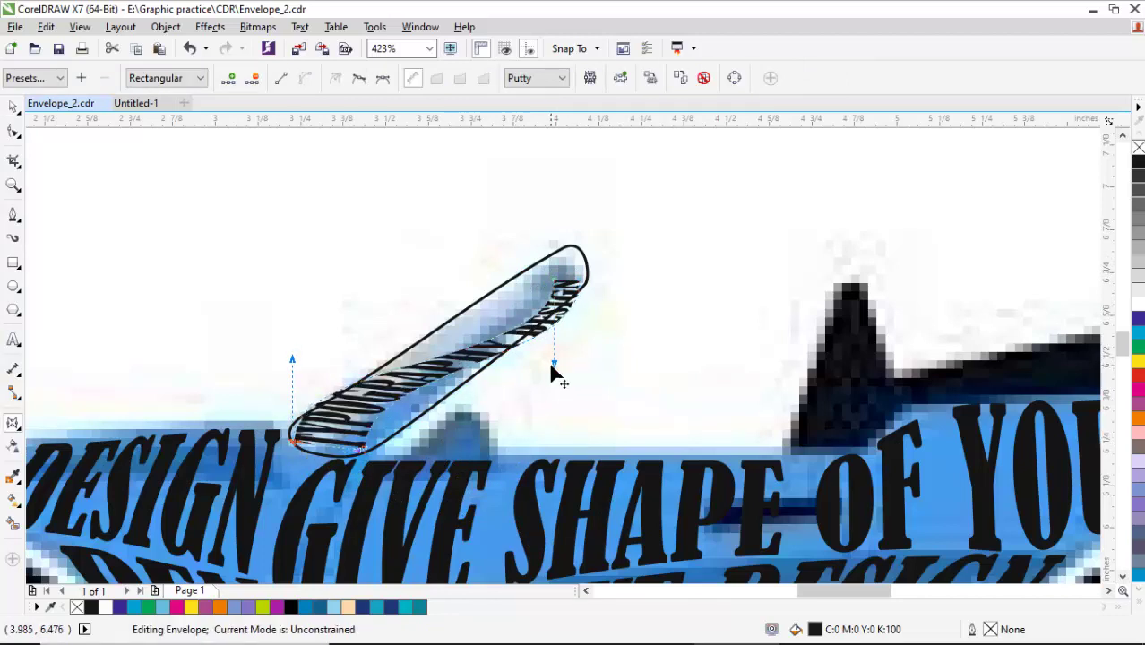
left_click_drag(553, 374, 543, 264)
left_click_drag(294, 366, 365, 367)
left_click_drag(374, 465, 376, 468)
left_click_drag(590, 306, 424, 375)
left_click_drag(384, 437, 384, 437)
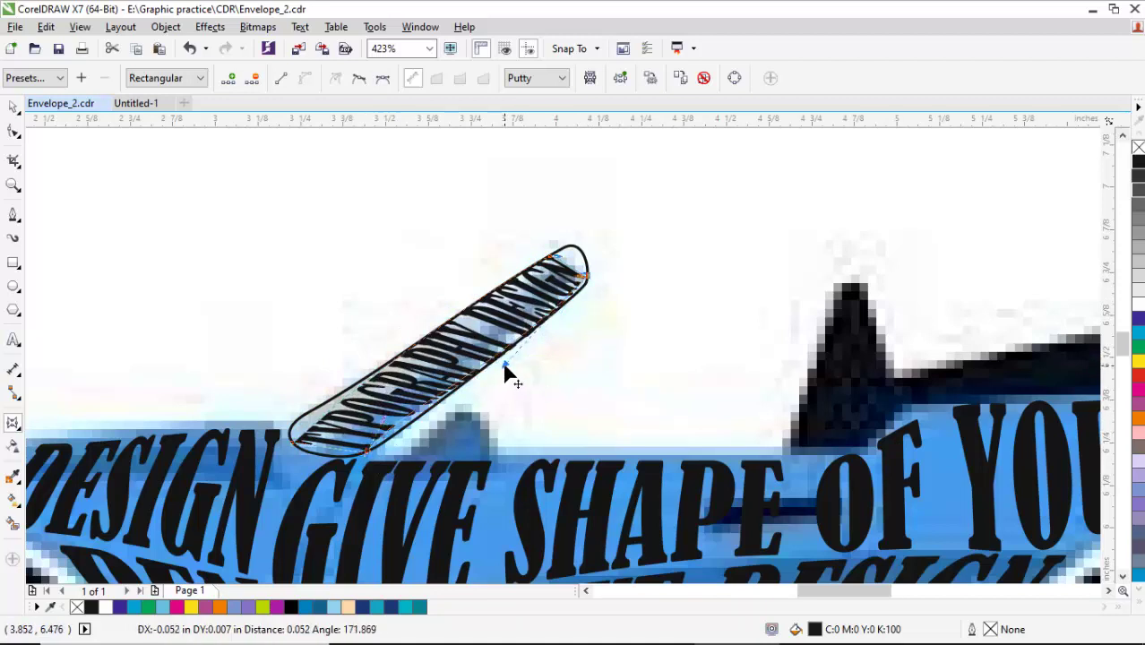
left_click_drag(502, 359, 502, 359)
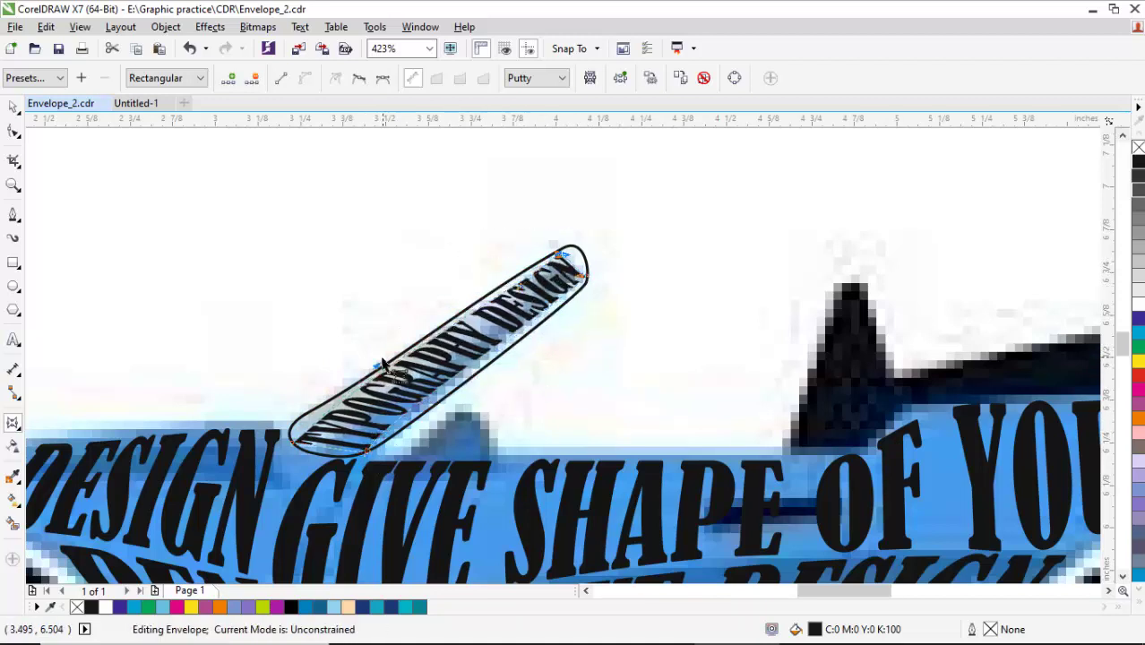
Adjust the envelope's lower end and underside to follow the windshield outline
left_click_drag(301, 452, 327, 437)
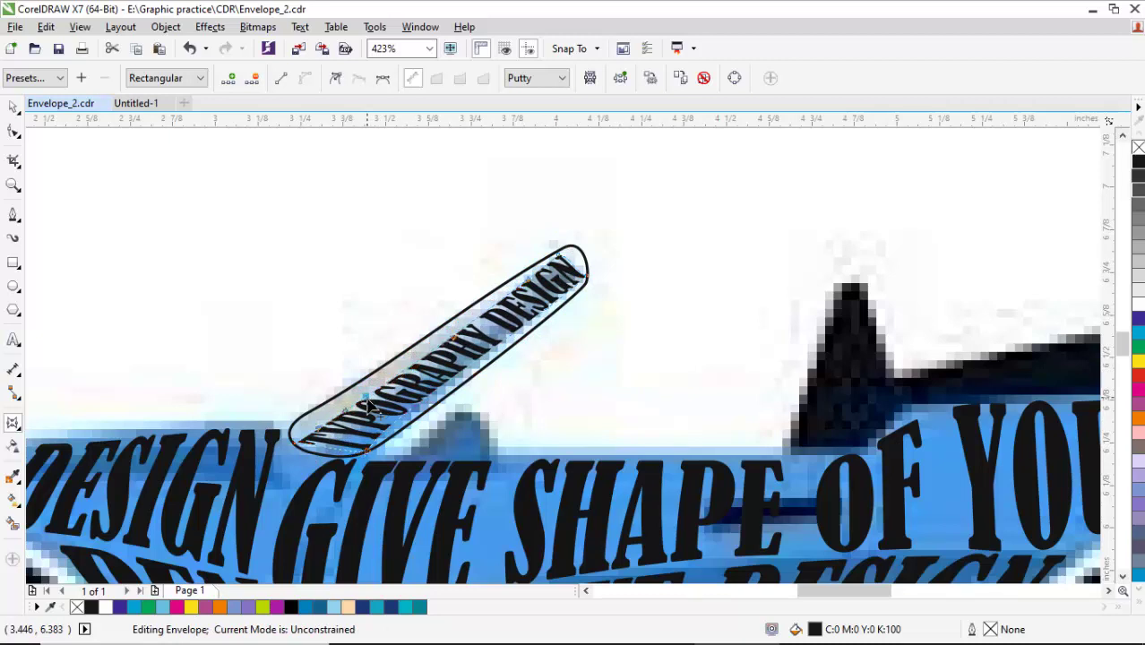
left_click_drag(369, 405, 369, 405)
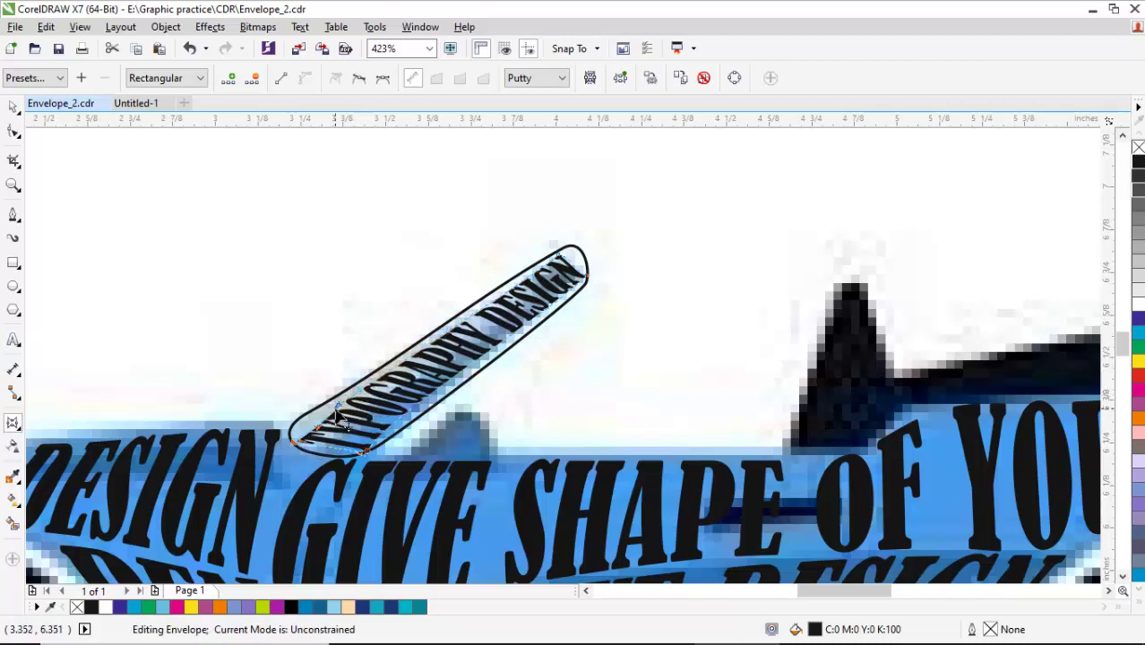
key("ctrl+z")
left_click(358, 401)
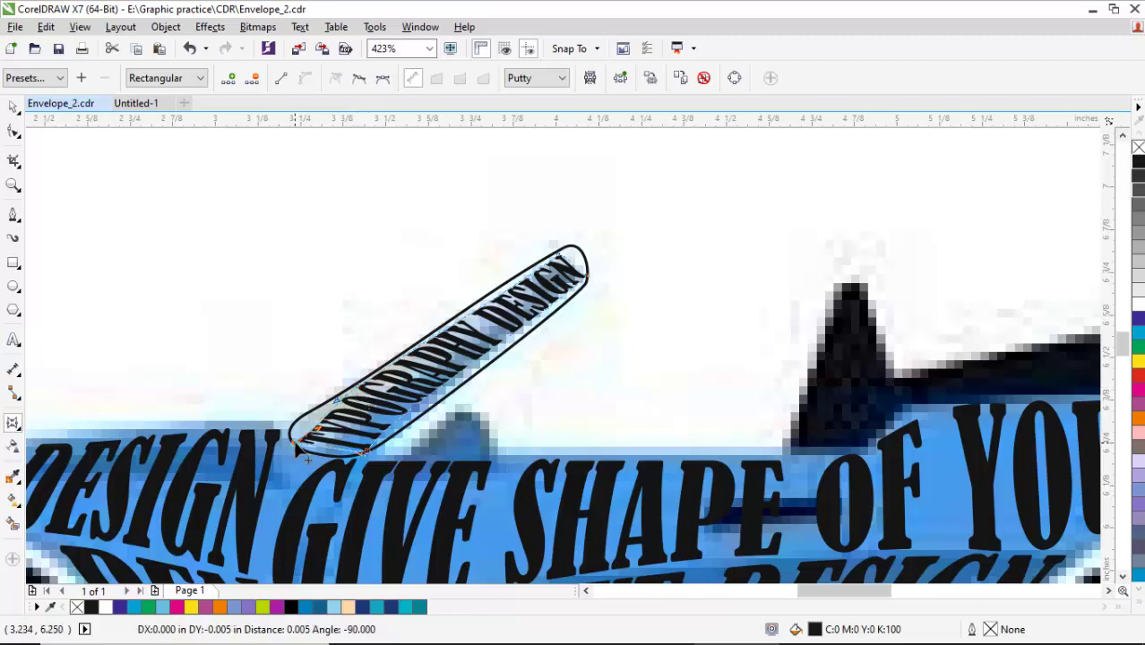
left_click_drag(296, 448, 448, 407)
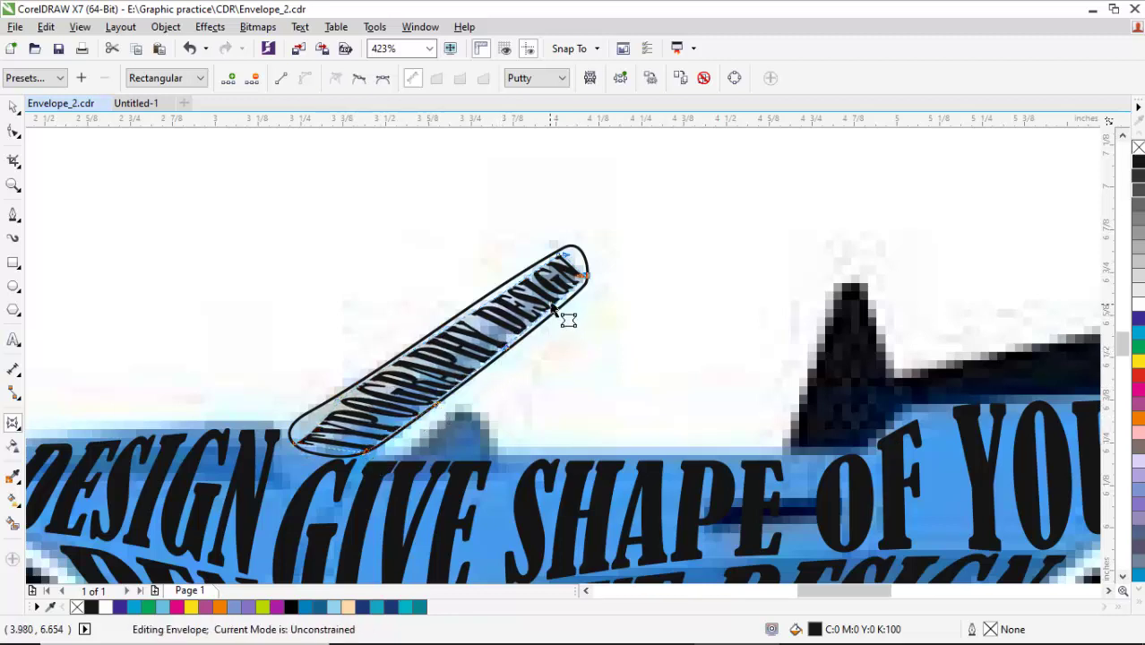
left_click_drag(584, 283, 584, 284)
Refine the envelope's upper edge near the windshield base to even out the first letters of TYPOGRAPHY
left_click(296, 450)
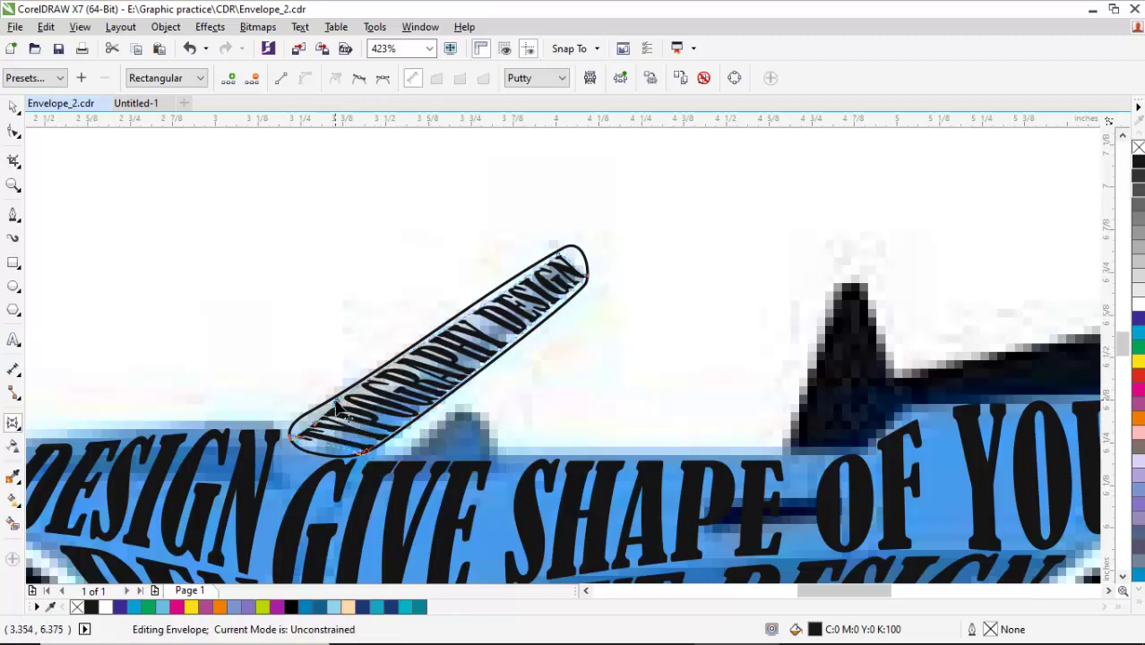
left_click_drag(364, 391, 375, 392)
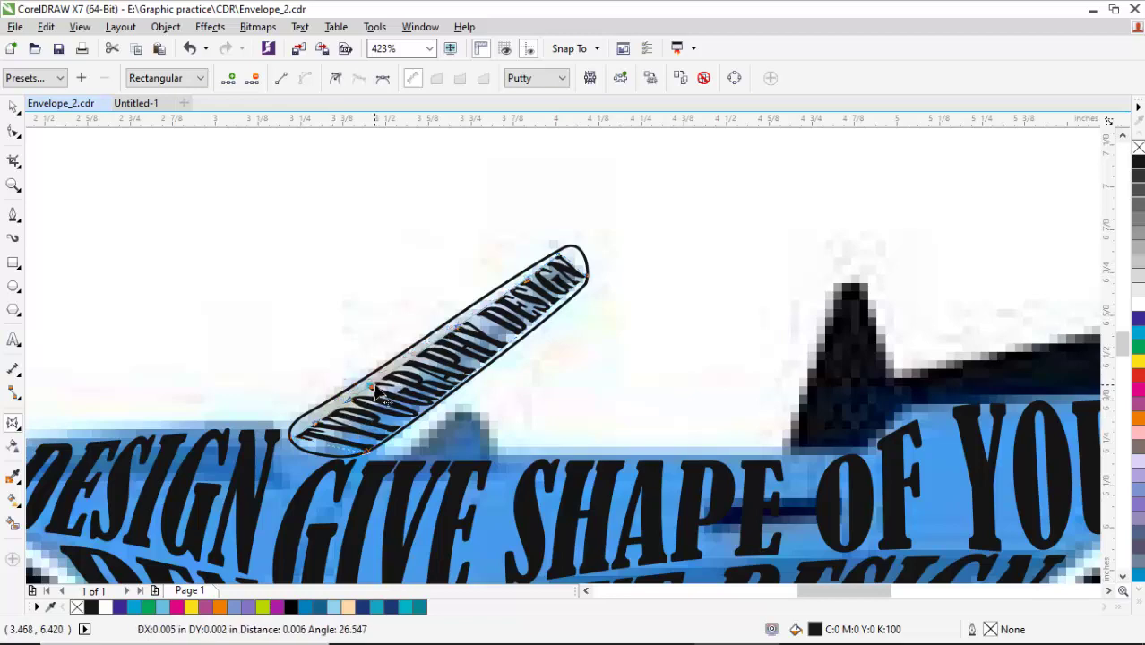
key("space")
scroll(630, 421, "down", 1)
left_click(629, 422)
key("space")
left_click(563, 399)
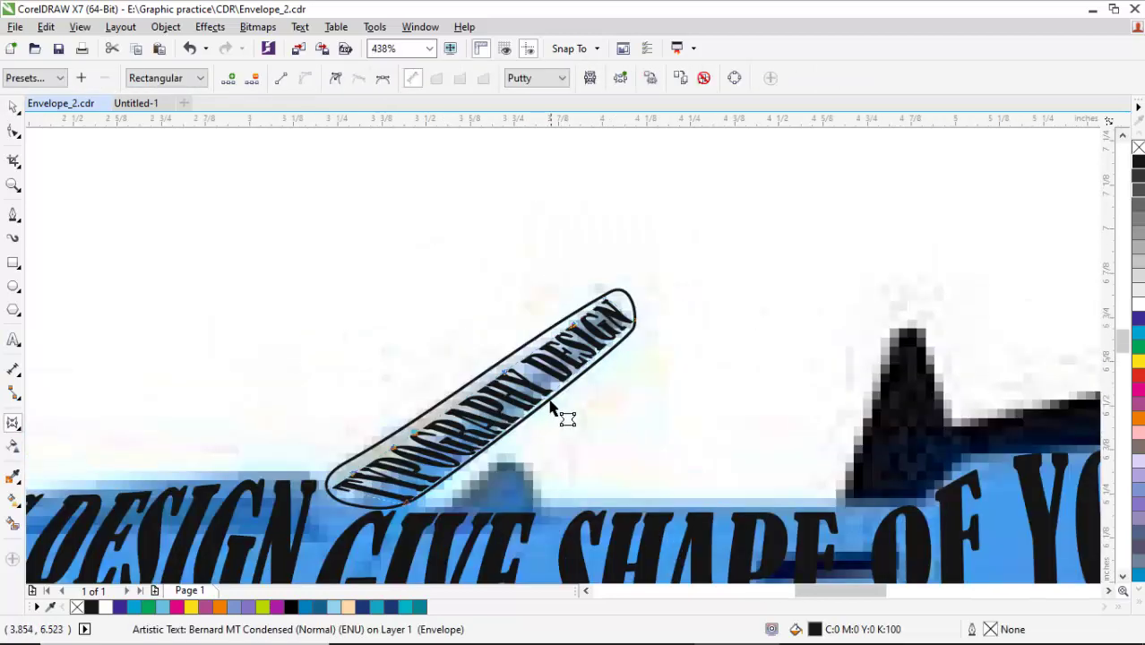
scroll(412, 506, "up", 1)
key("space")
Create a white text copy reading TOOL and place it rotated 90 degrees on the upright black seat
scroll(538, 376, "down", 3)
left_click(384, 281)
scroll(774, 455, "up", 3)
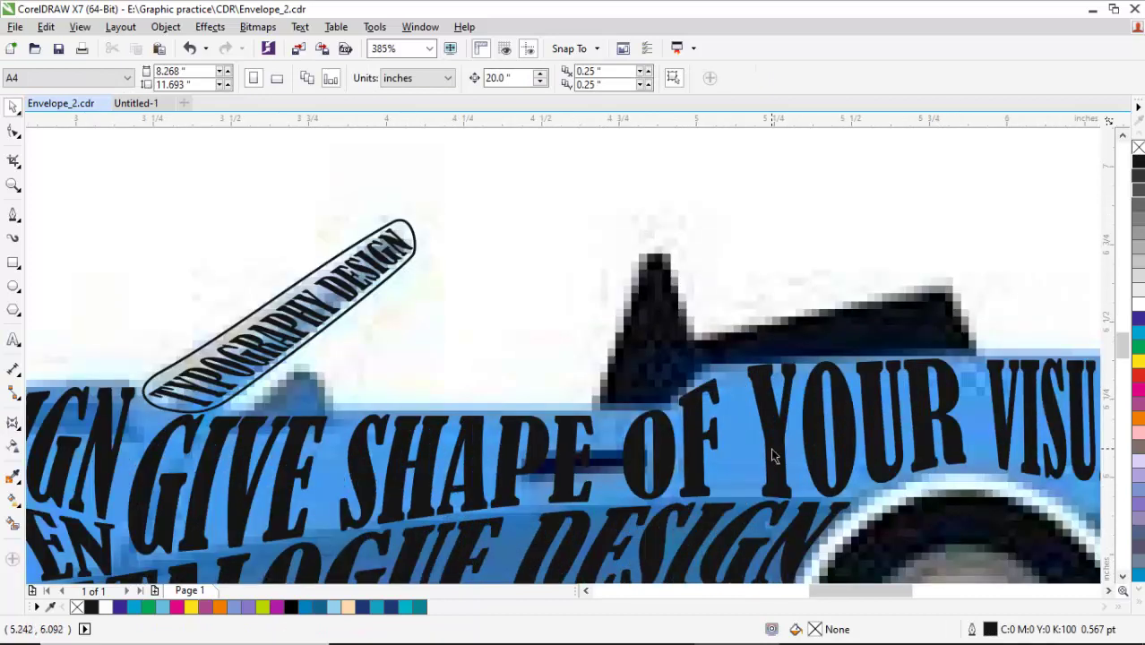
scroll(678, 473, "down", 3)
type("TOOL")
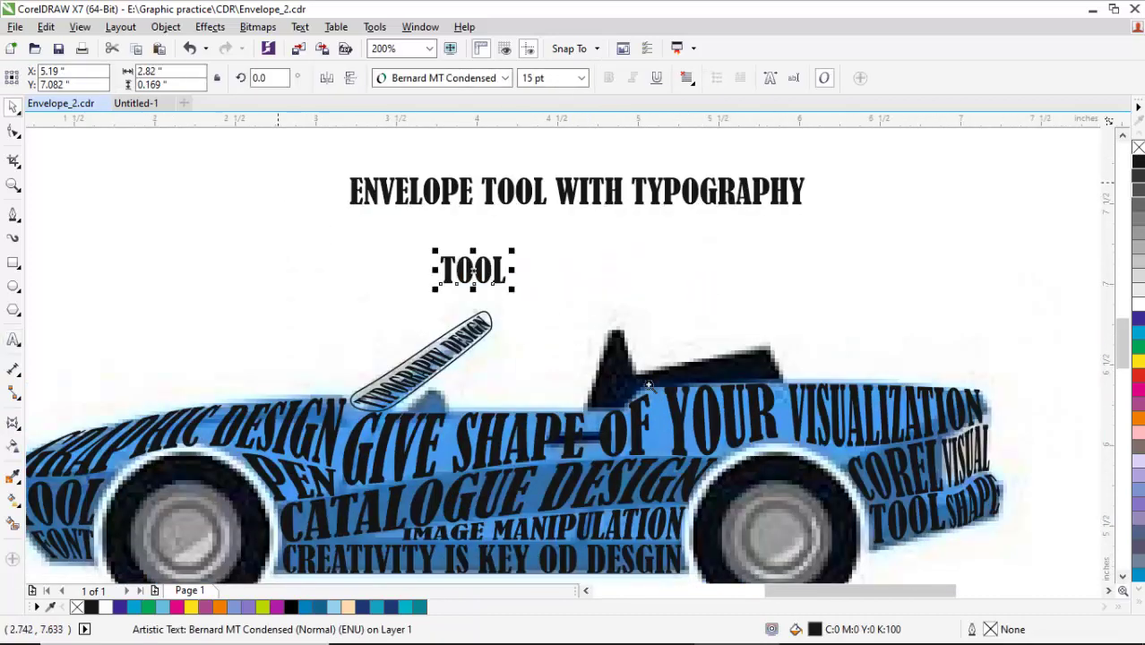
key("ctrl+z")
key("ctrl+z")
scroll(618, 384, "up", 1)
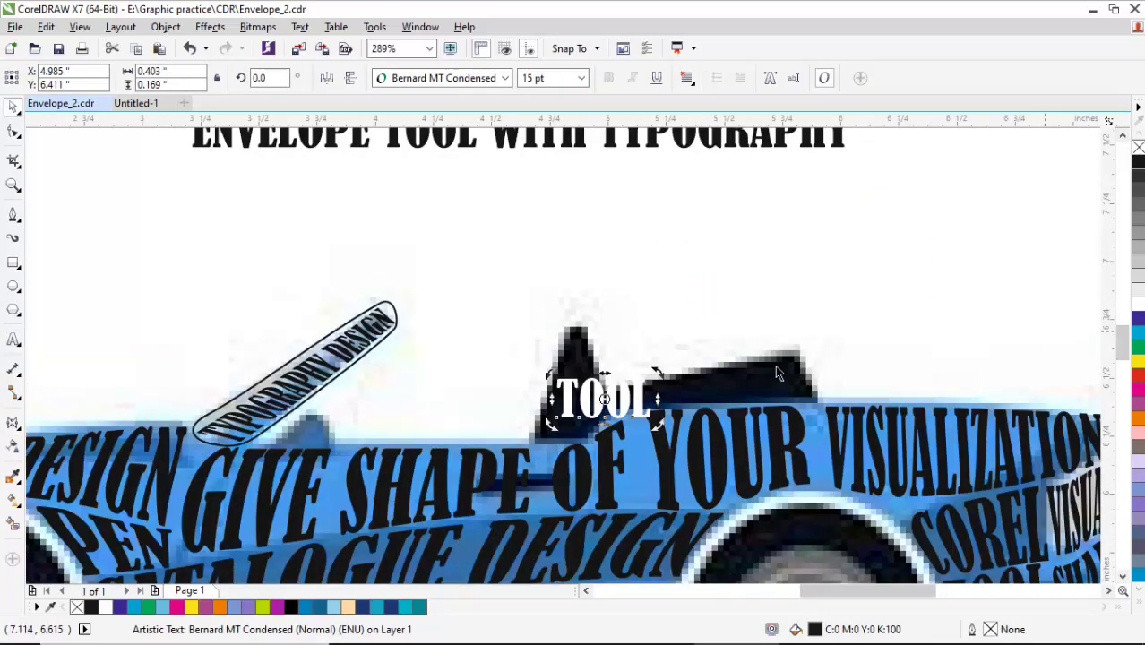
left_click_drag(654, 366, 584, 367)
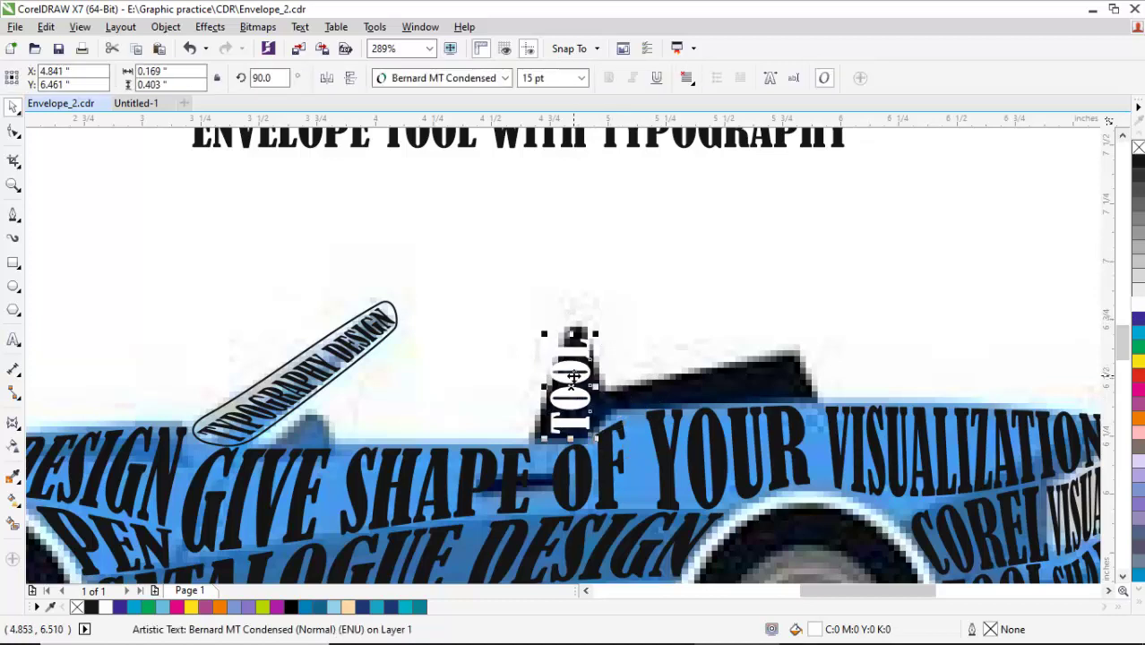
Reshape the white TOOL text with the Envelope tool so it tapers upward with the black seat
left_click(14, 423)
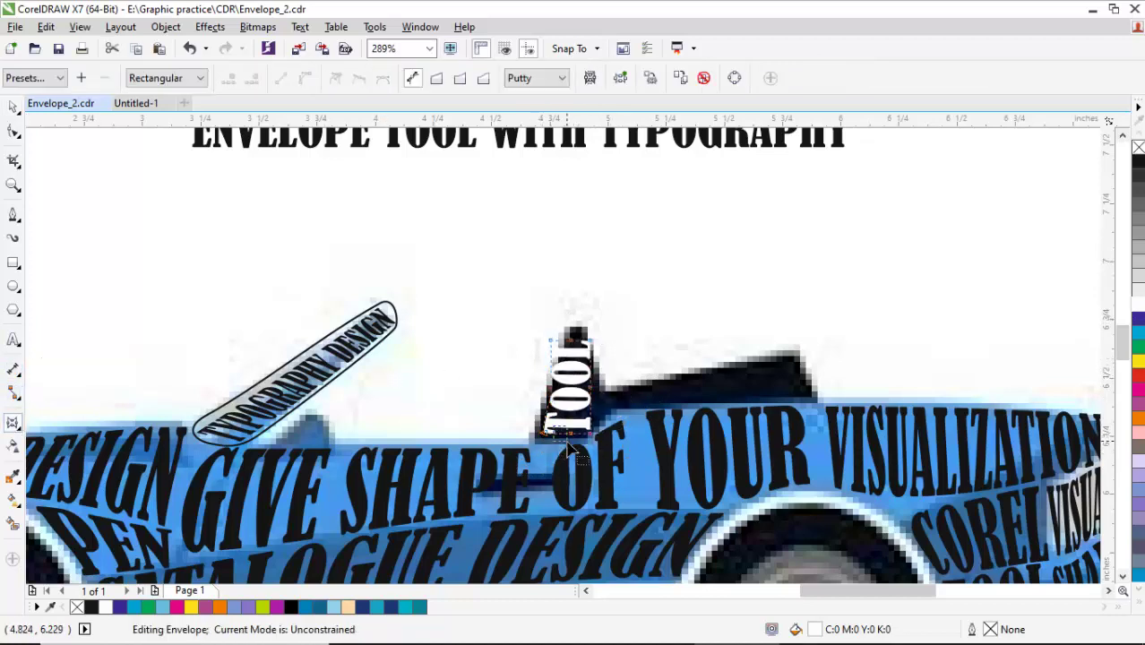
left_click_drag(550, 342, 592, 334)
left_click_drag(572, 455, 571, 456)
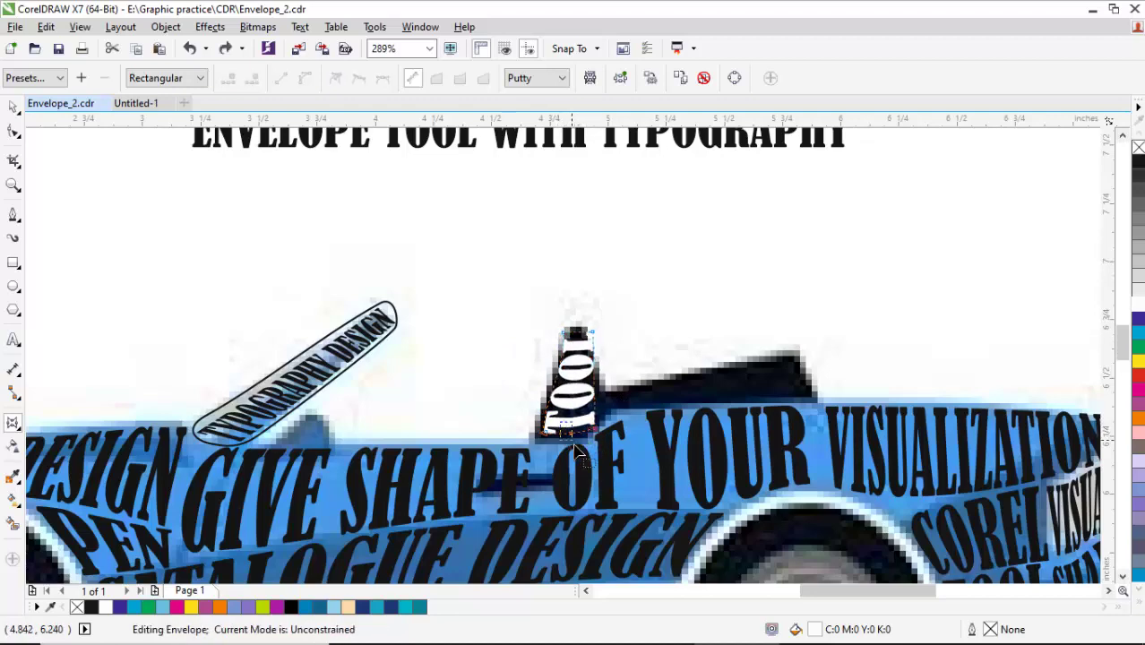
scroll(571, 456, "up", 3)
left_click(563, 452)
left_click_drag(457, 345, 457, 345)
scroll(457, 345, "down", 5)
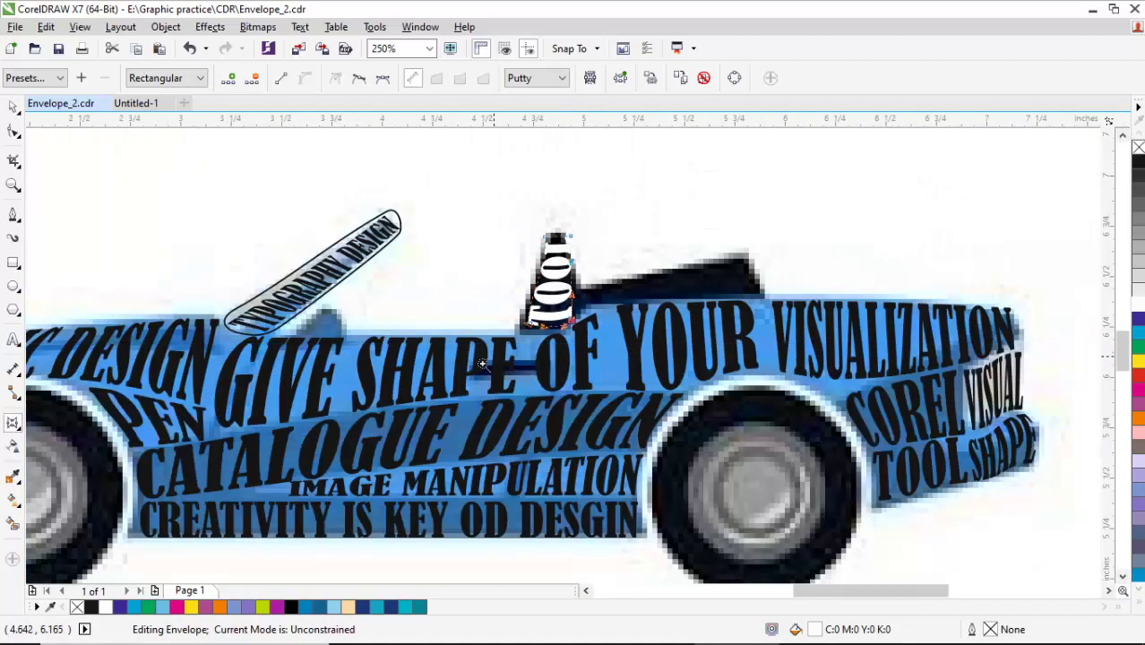
key("space")
scroll(612, 458, "up", 3)
key("Escape")
left_click_drag(612, 458, 562, 431)
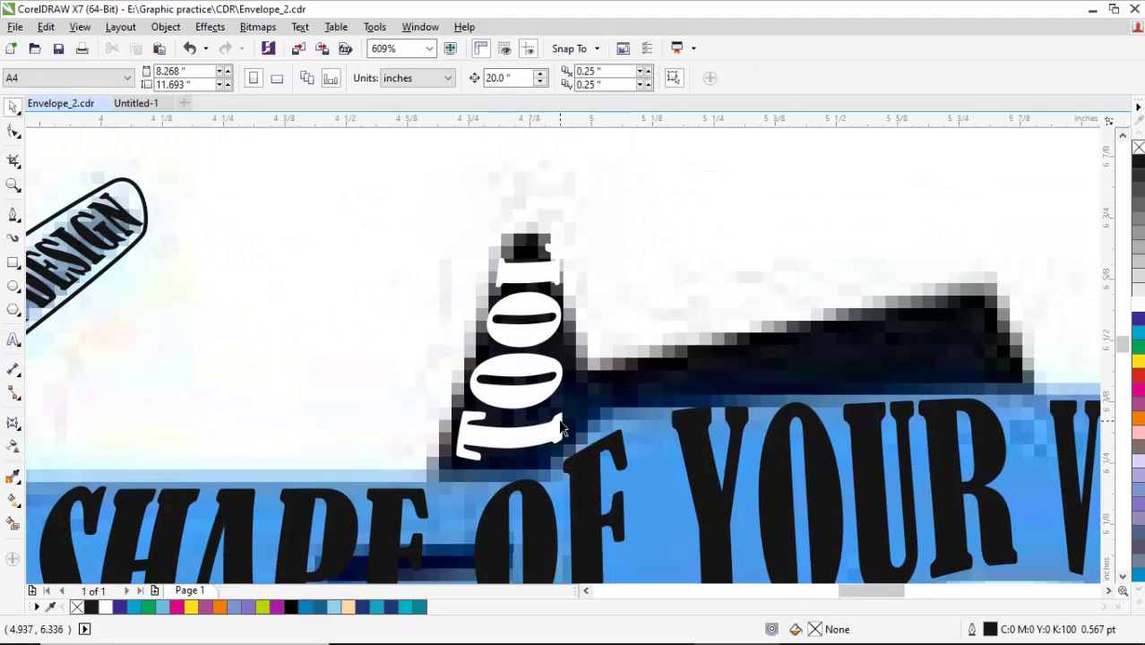
Change the copy of the heading above the car so that it reads DESIGNER
scroll(562, 430, "down", 3)
type("ENVELOPE TOOL WITH TYPOGRAPHY")
key("ctrl+a")
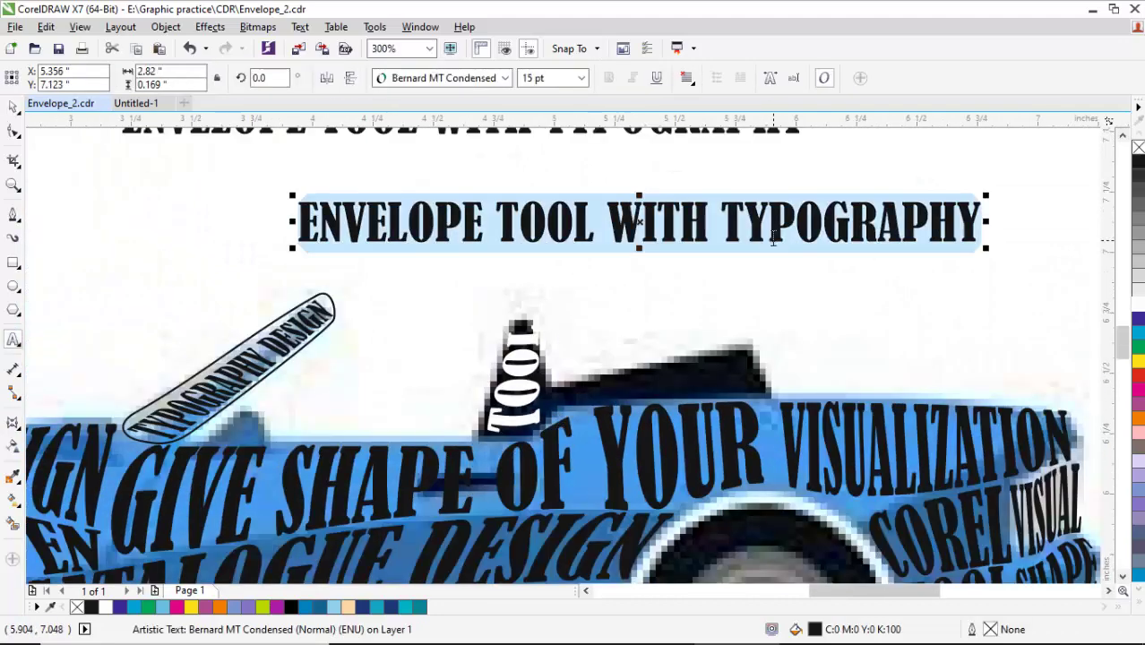
type("dESIGN")
key("BackSpace")
key("BackSpace")
key("BackSpace")
key("BackSpace")
key("BackSpace")
type("esign")
key("BackSpace")
key("BackSpace")
key("BackSpace")
key("BackSpace")
key("BackSpace")
key("BackSpace")
type("DESIGNER")
key("ctrl+space")
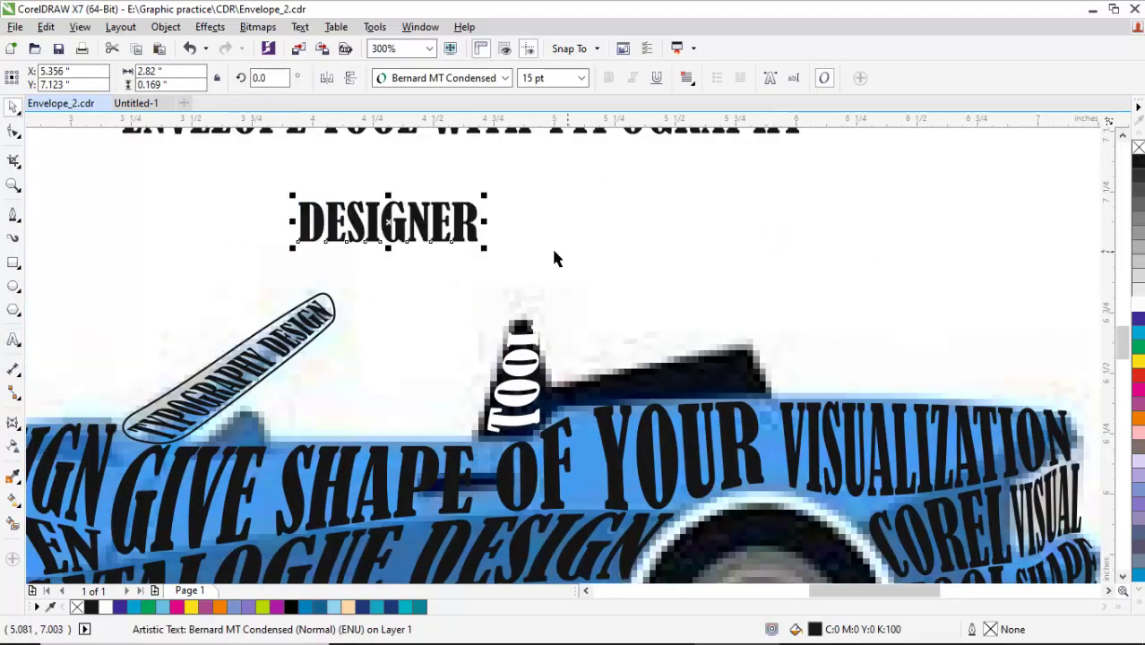
Place the DESIGNER text over the low sloping black section behind the upright seat, ordered one level back
left_click_drag(448, 229, 788, 332)
scroll(494, 326, "up", 3)
left_click_drag(494, 325, 435, 392)
key("ctrl+Page_Down")
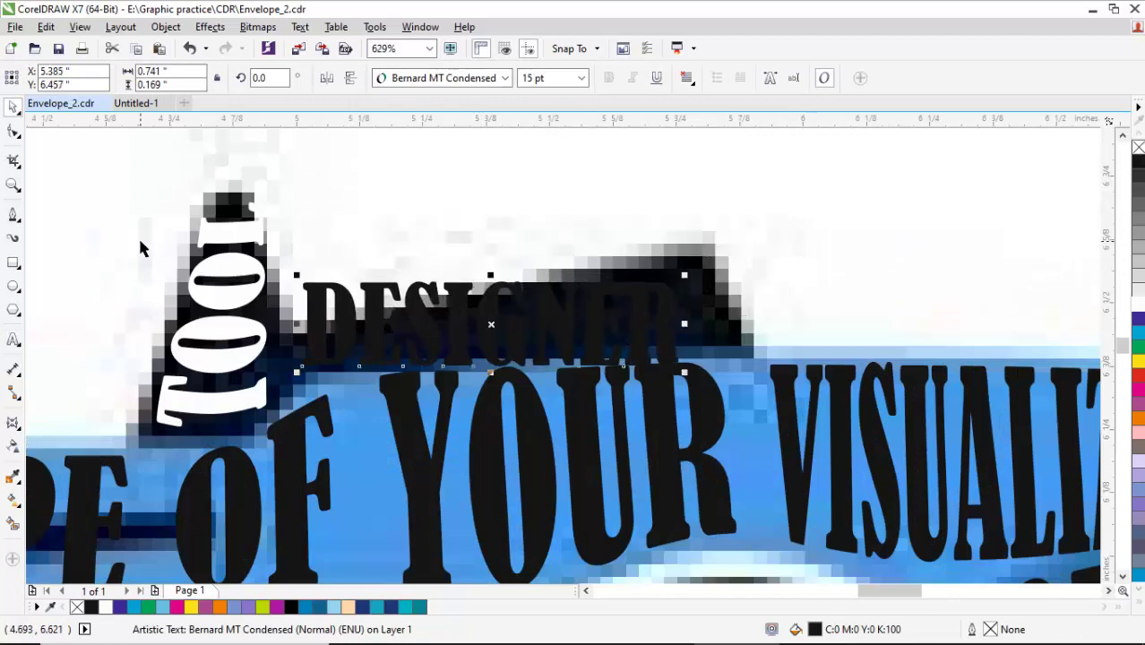
Reshape DESIGNER with the Envelope tool to follow the sloping black section and colour the text white
left_click(13, 422)
left_click_drag(601, 243, 717, 258)
left_click_drag(304, 368, 300, 377)
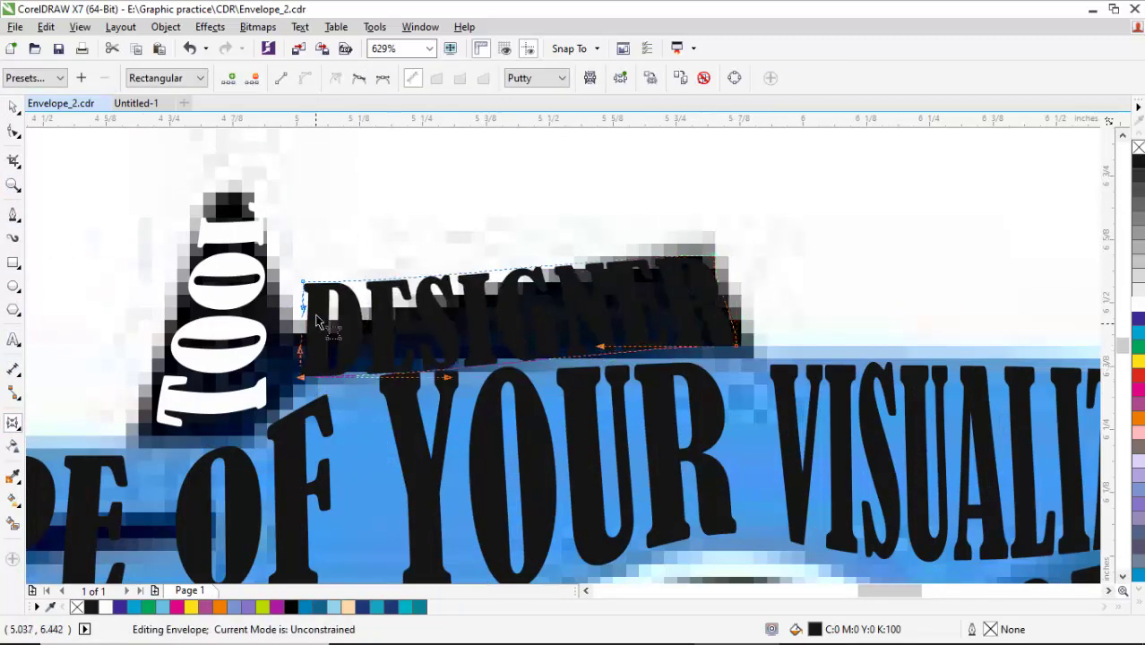
left_click_drag(305, 294, 311, 337)
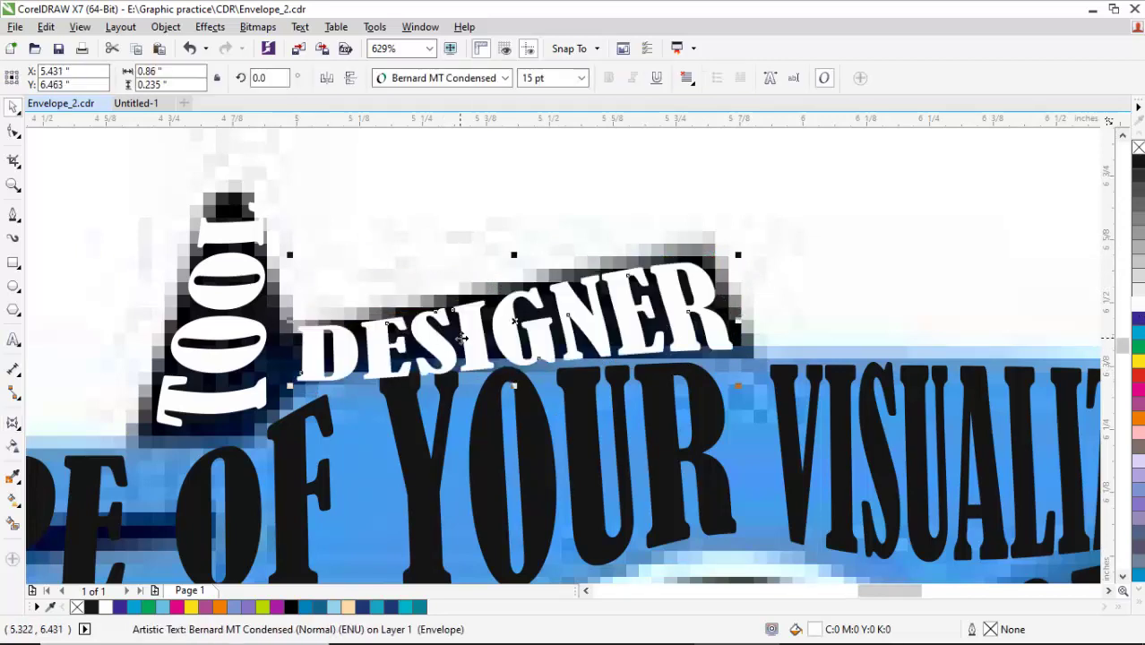
Refine DESIGNER's envelope corners and lower edge so the letters fill the sloping black section
left_click_drag(717, 269, 550, 296)
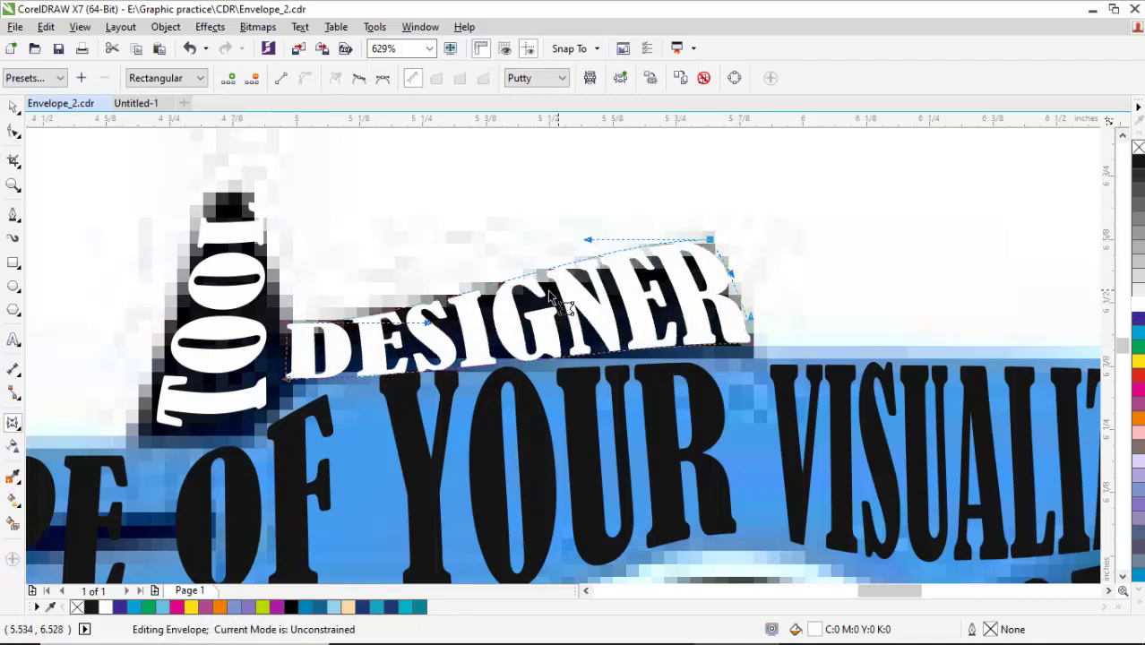
left_click(442, 378)
left_click(729, 264)
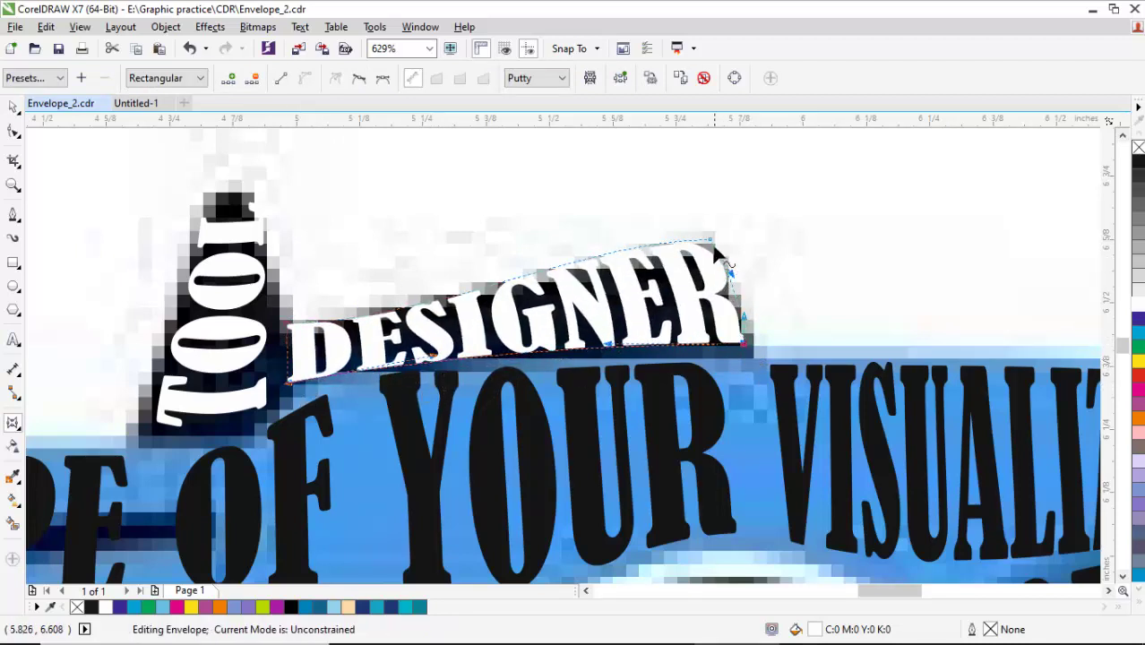
key("Escape")
scroll(538, 322, "down", 3)
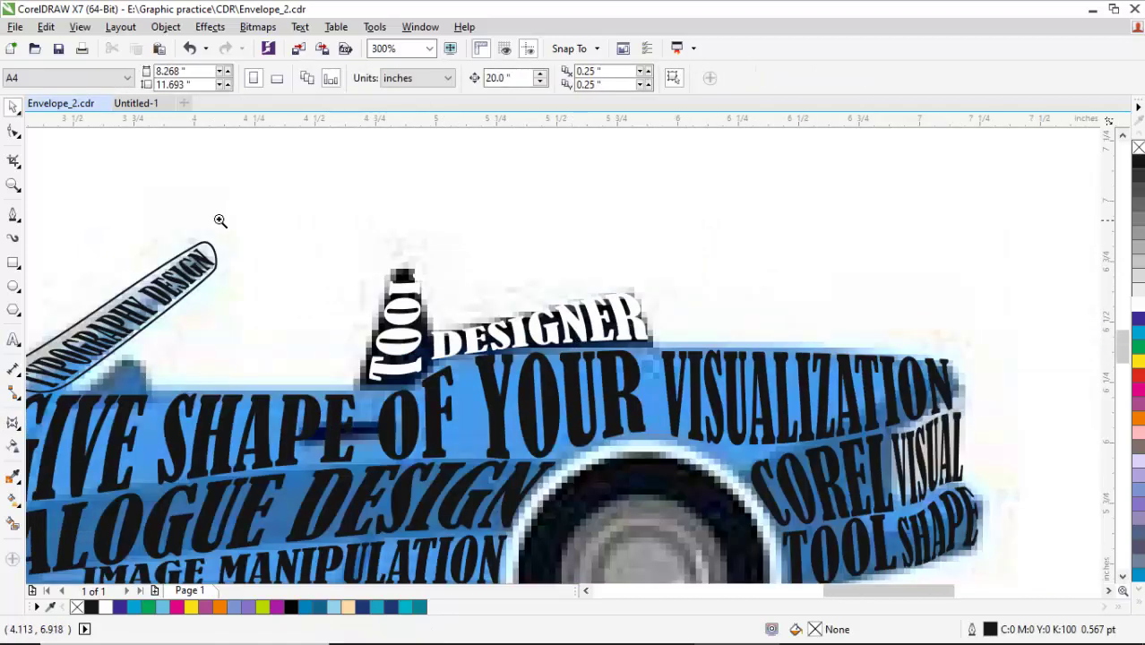
Draw a closed Pen tool outline around the upright seat and sloping section, enclosing TOOL and DESIGNER
scroll(49, 285, "up", 2)
left_click(14, 215)
left_click_drag(542, 309, 573, 322)
left_click_drag(874, 239, 899, 240)
left_click(899, 260)
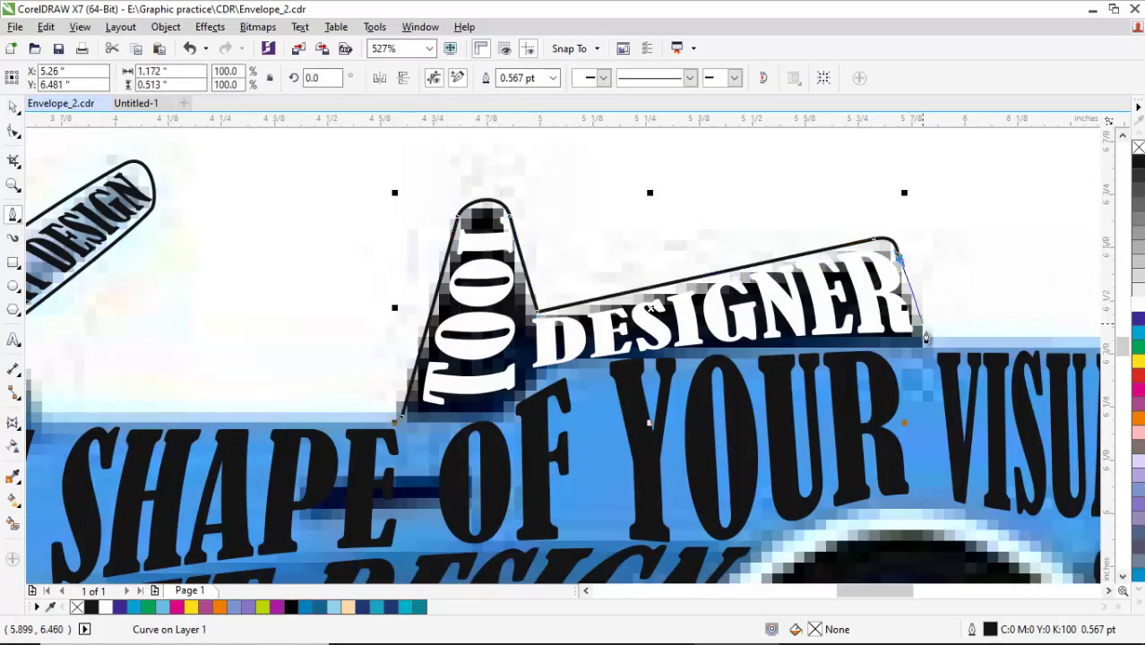
left_click(696, 359)
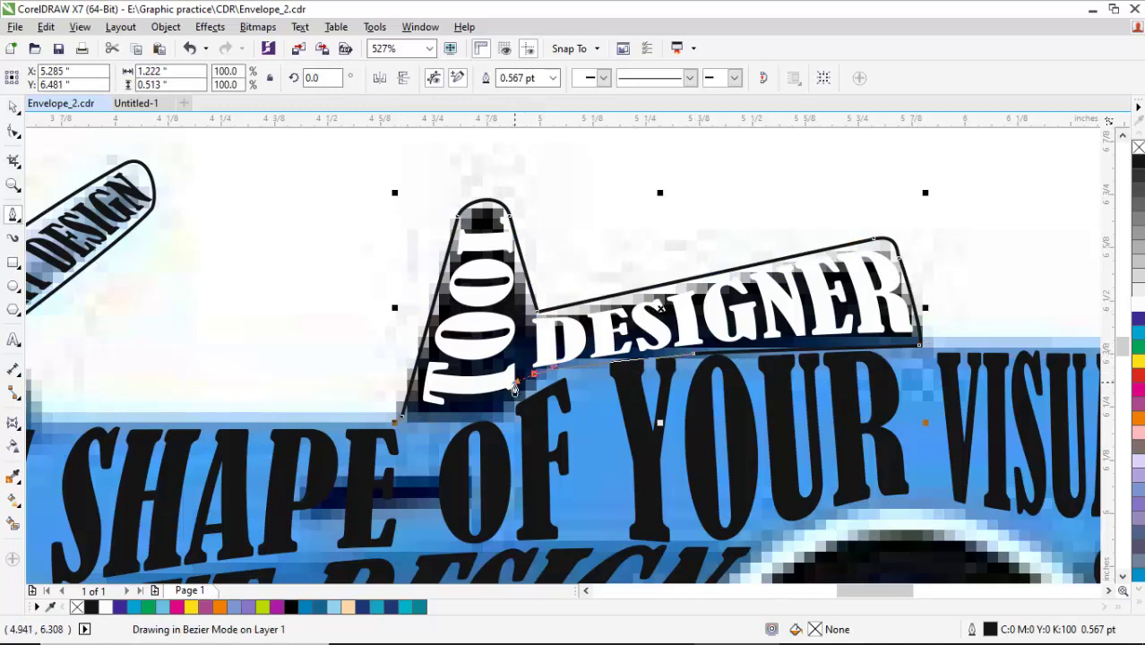
left_click(401, 422)
Adjust the seat outline's nodes with the Shape tool, rounding its lower corners and refining the inner corner between both sections
key("F10")
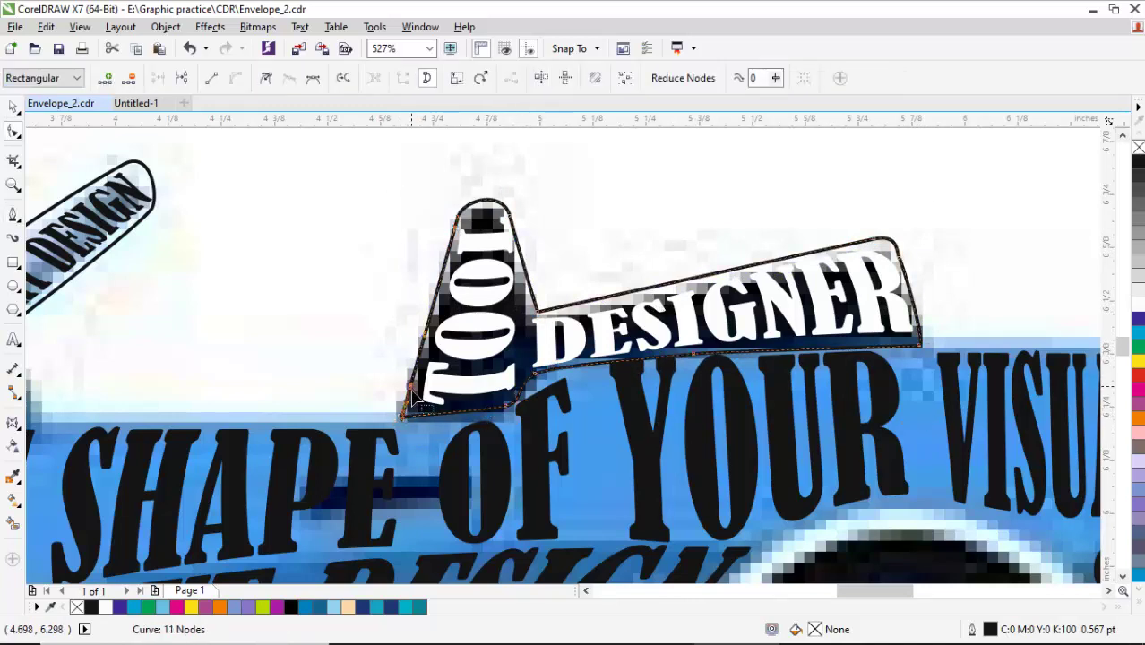
left_click(422, 394)
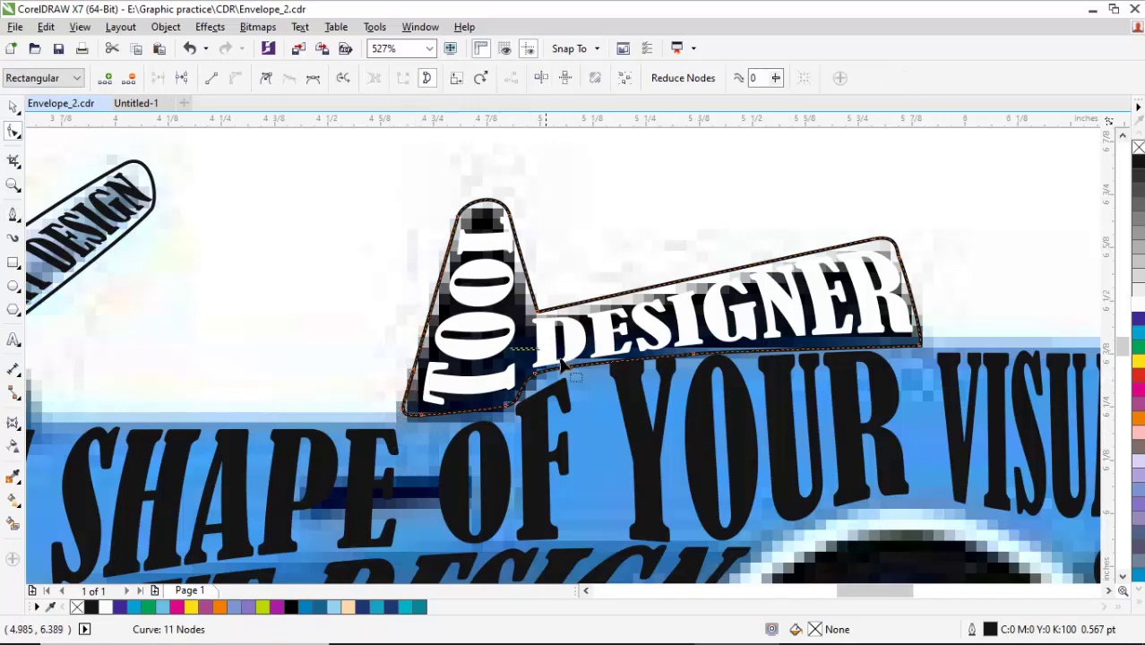
left_click(919, 344)
left_click(633, 394)
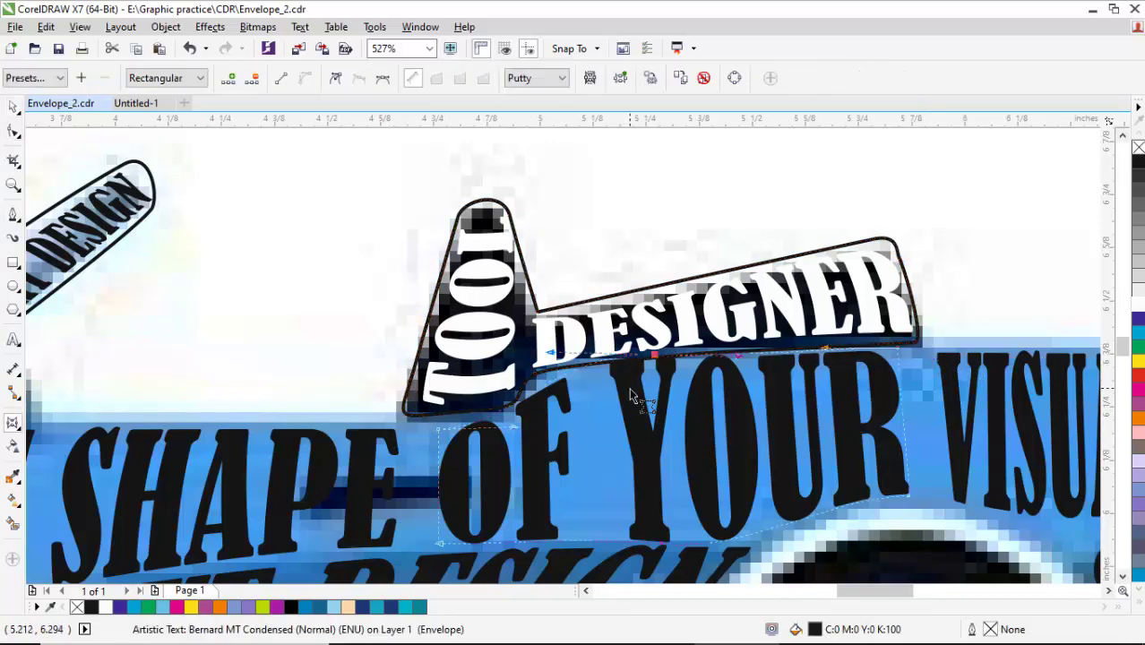
key("space")
left_click(637, 300)
key("space")
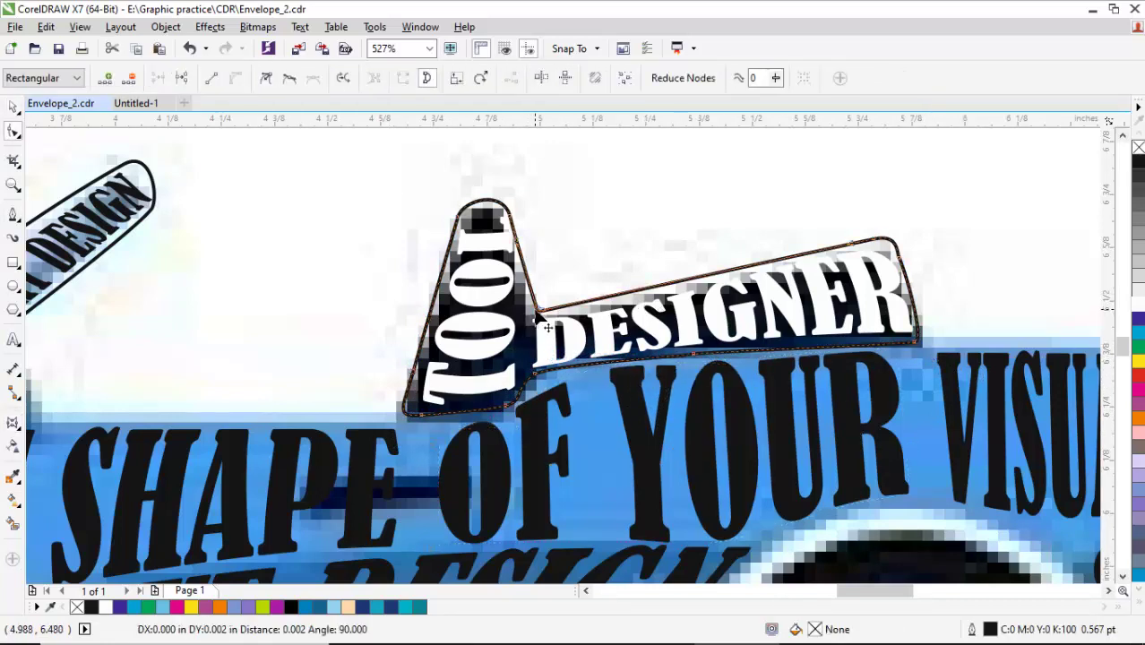
double_click(535, 294)
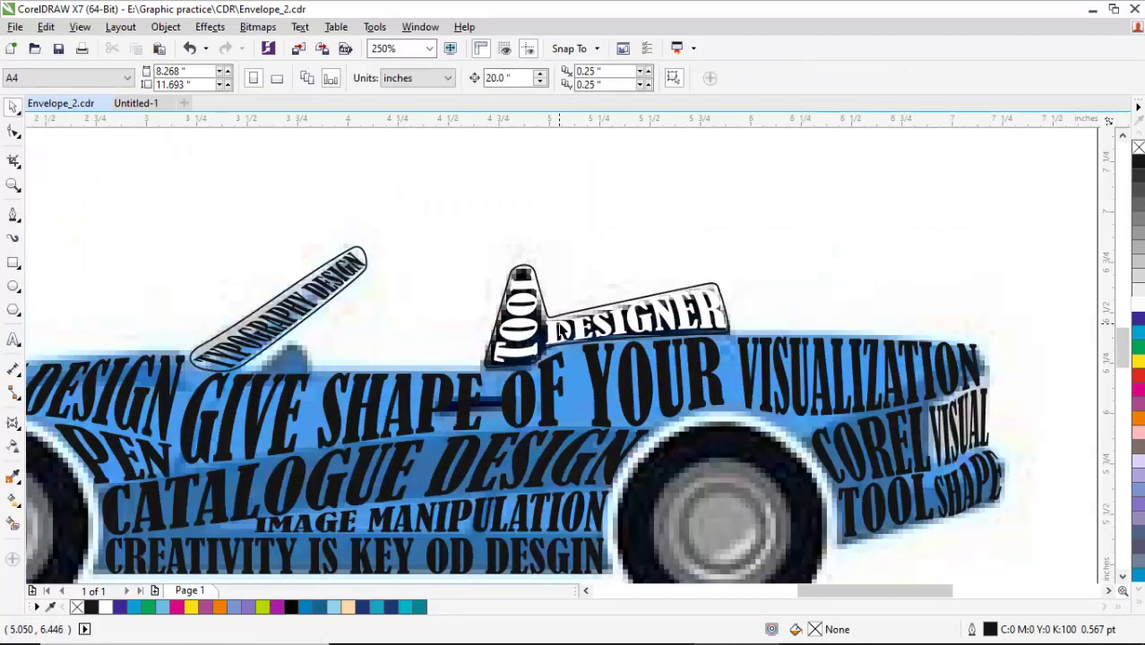
Draw a circle about 1.04 inches wide over the front wheel and fill it with the dark blue swatch #1D3676
key("space")
scroll(466, 489, "down", 6)
left_click_drag(467, 489, 794, 542)
scroll(303, 425, "up", 3)
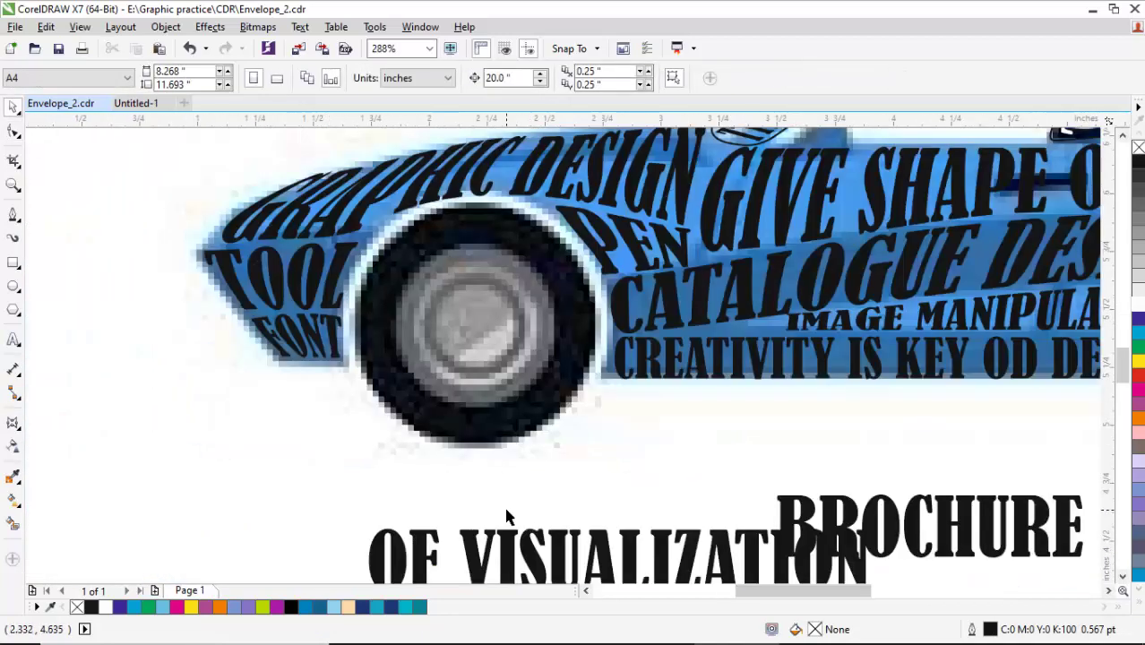
key("F7")
mouse_move(348, 224)
left_mouse_down()
mouse_move(598, 479)
mouse_move(600, 444)
left_mouse_up()
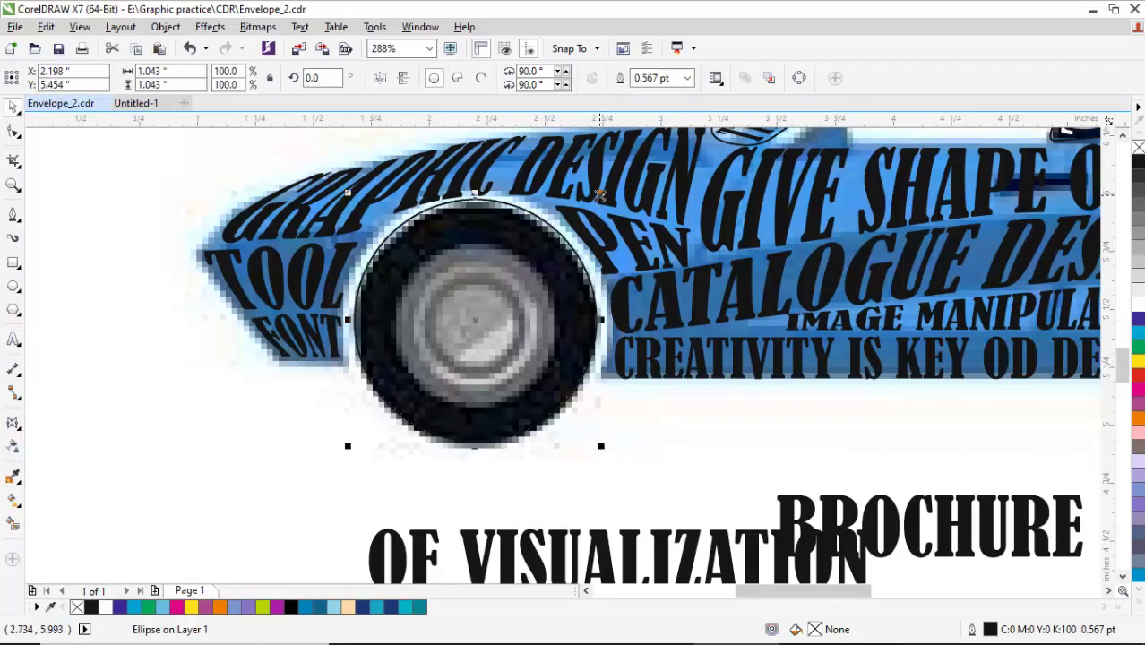
scroll(601, 195, "down", 5)
left_click(889, 153)
scroll(491, 367, "up", 5)
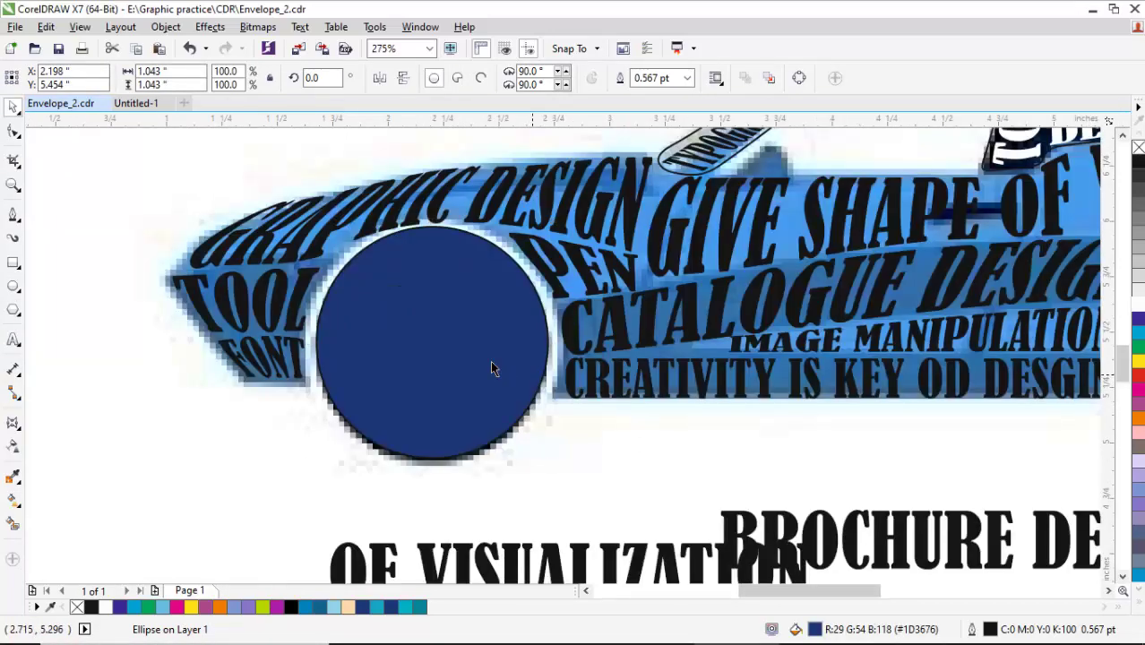
Nudge the wheel circle down and add a concentric copy about 0.77 inches wide with a thick cyan #00B1C5 outline
left_click_drag(503, 330, 504, 336)
left_click_drag(552, 226, 544, 256)
scroll(544, 257, "down", 5)
scroll(880, 161, "up", 3)
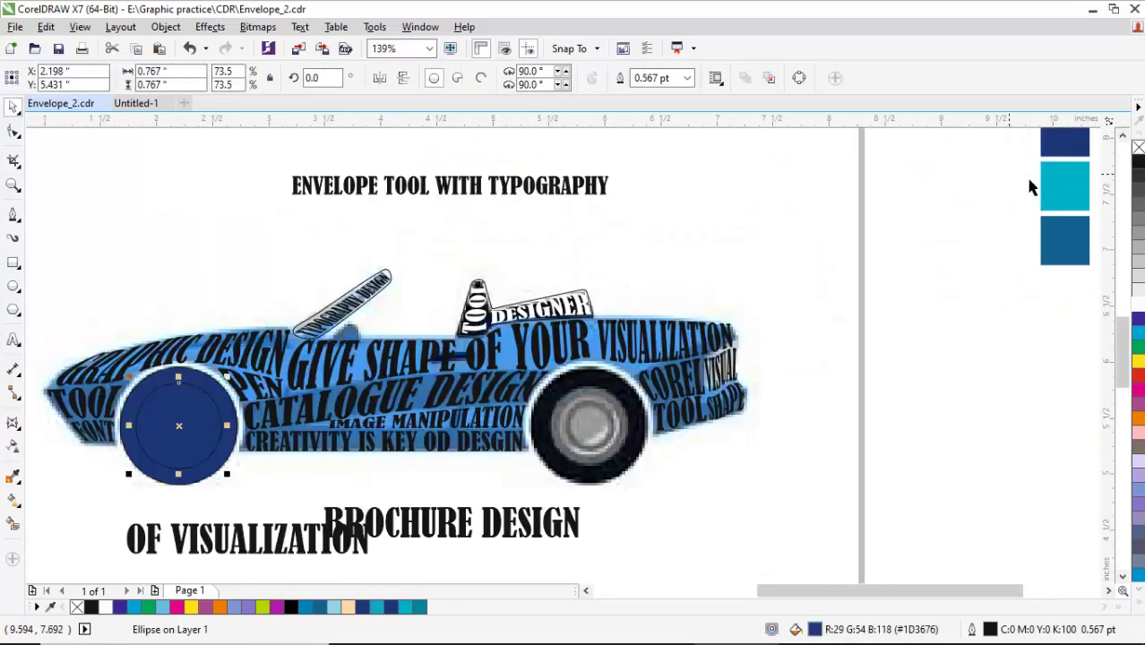
right_click(1074, 179)
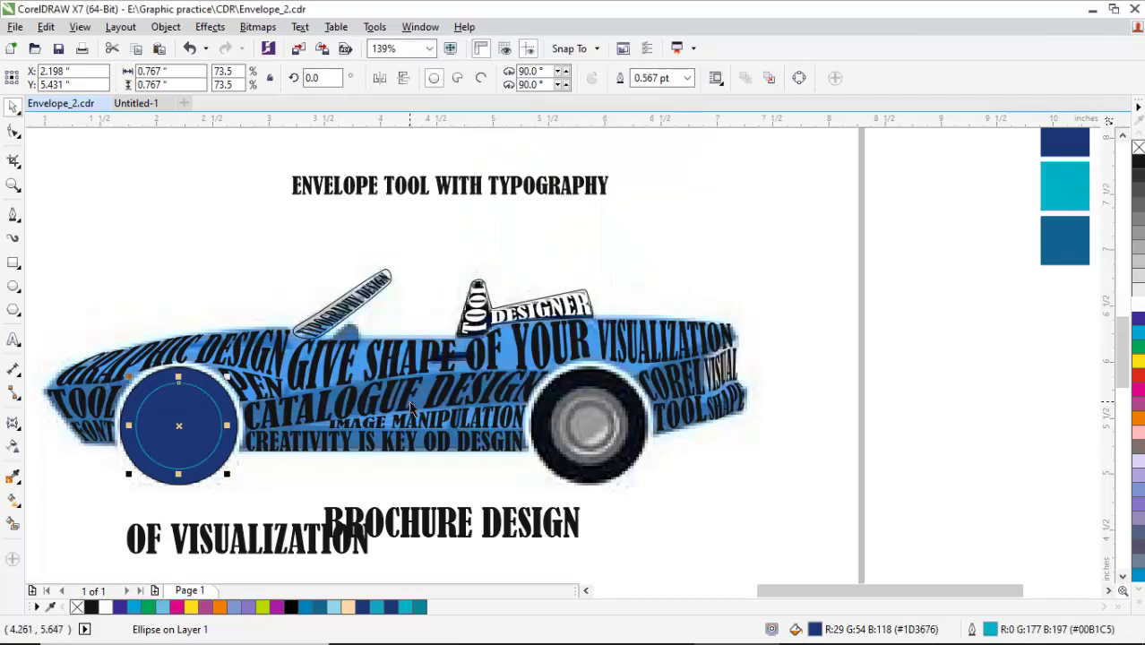
scroll(68, 444, "left", 3)
scroll(529, 481, "up", 3)
left_click(529, 481)
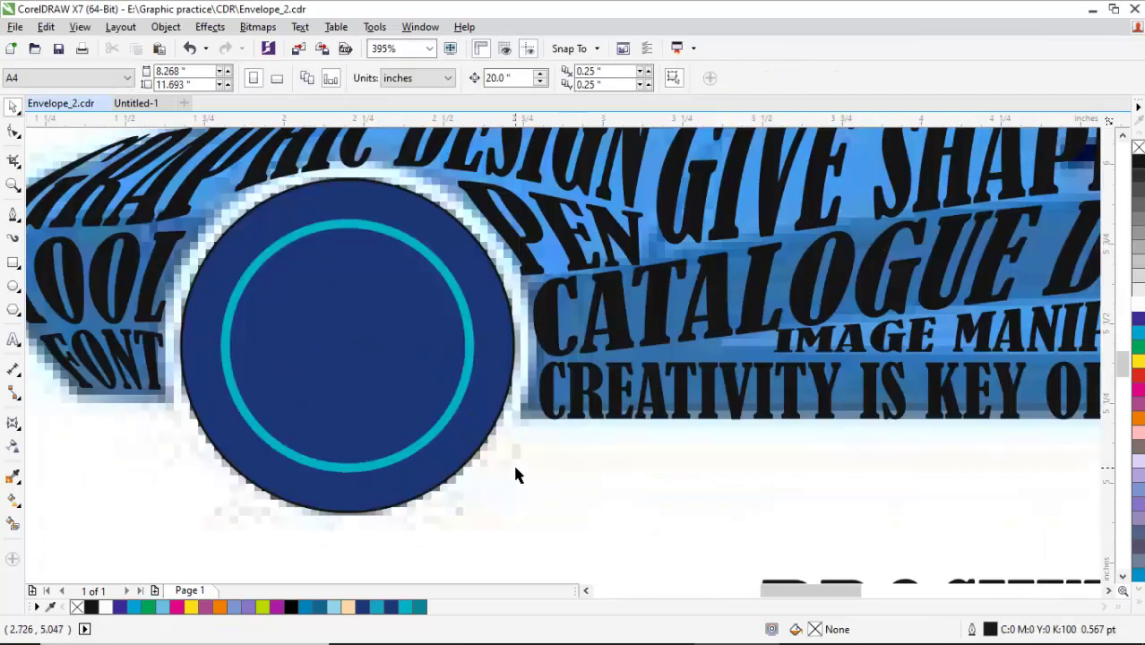
Draw a small hub circle, centre it within the wheel ring, and fill it with cyan
key("F7")
left_click_drag(265, 304, 400, 391)
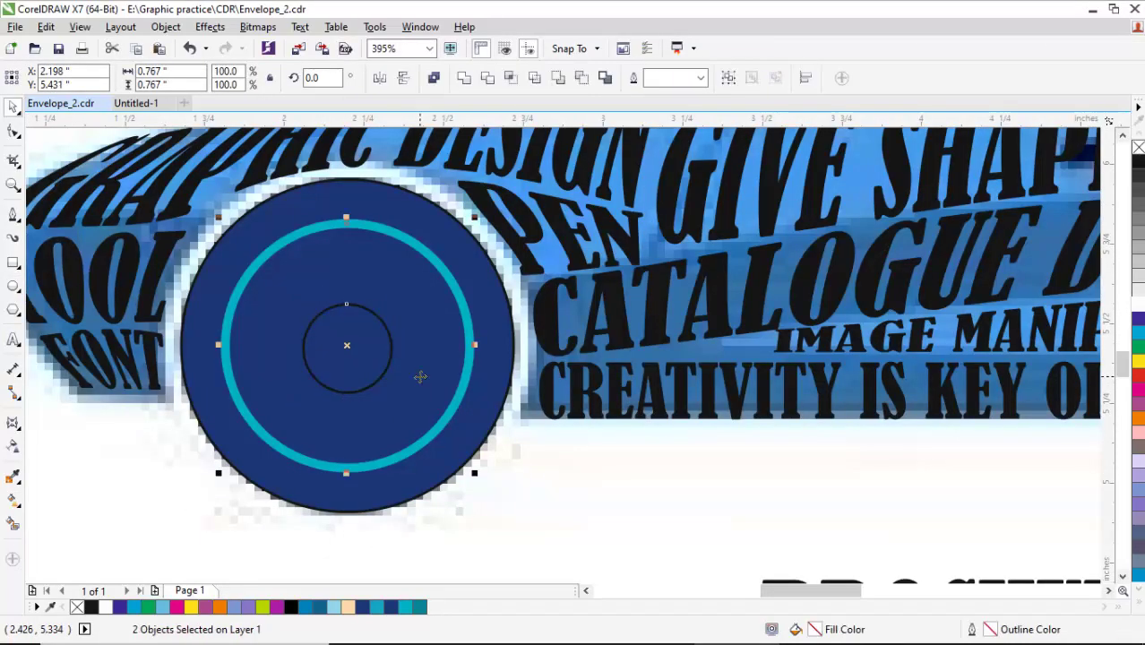
key("space")
key("Escape")
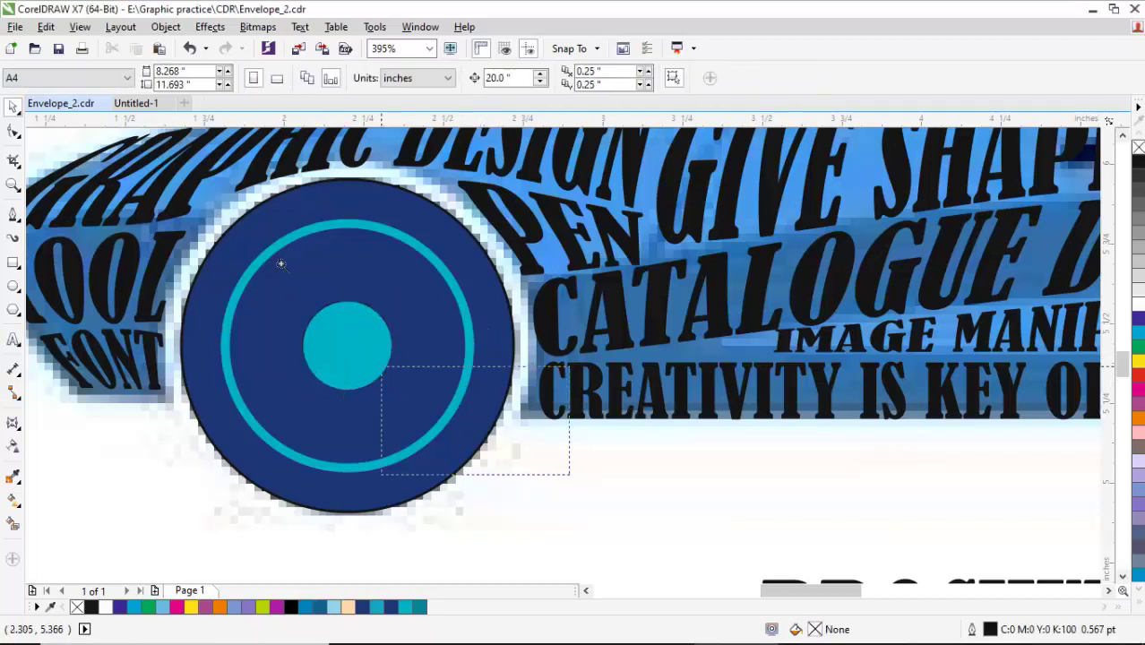
Draw a narrow vertical spoke about 0.07 inches wide from the ring to the hub, filled cyan without an outline
scroll(422, 340, "up", 2)
key("F6")
left_click_drag(458, 231, 494, 369)
key("space")
left_click(1138, 333)
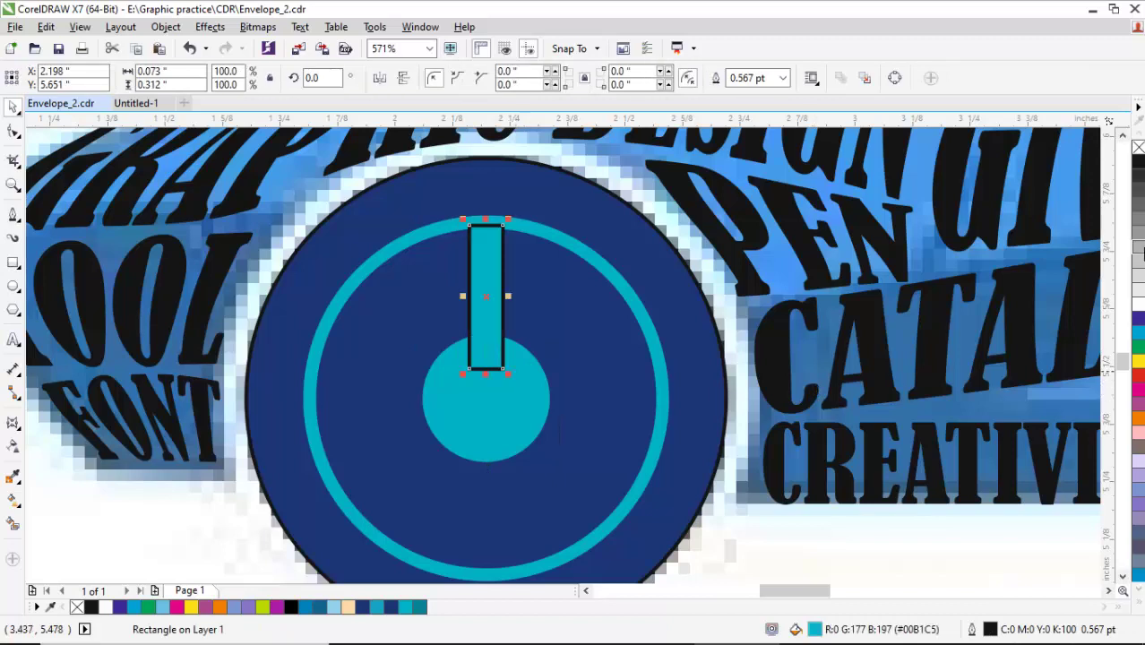
right_click(1139, 146)
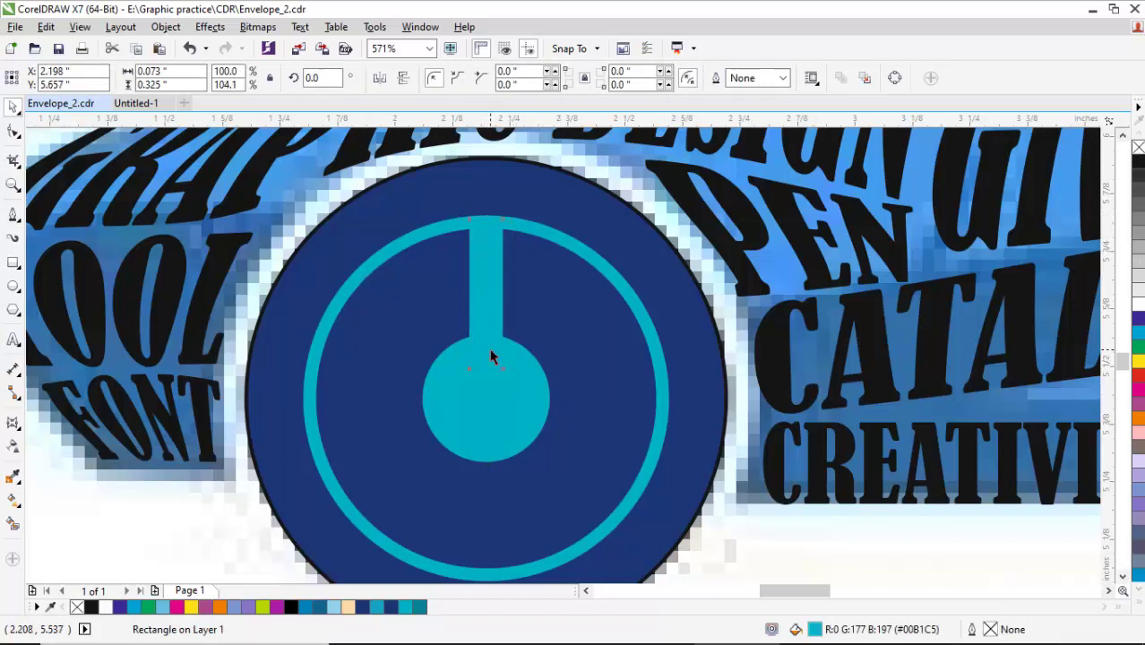
Extend the spoke to the hub centre and copy it around that centre to make six evenly spaced spokes
left_click_drag(494, 311, 485, 398)
left_click_drag(463, 213, 400, 242)
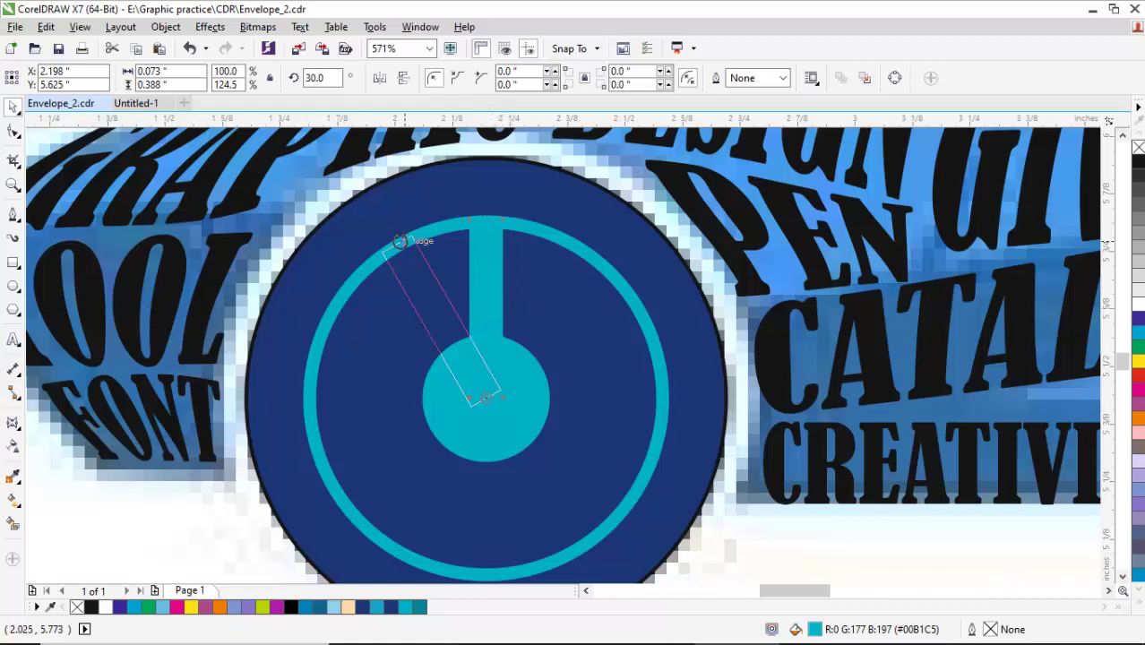
left_click_drag(356, 278, 355, 280)
key("ctrl+r")
key("ctrl+r")
key("ctrl+r")
key("ctrl+r")
scroll(474, 332, "down", 2)
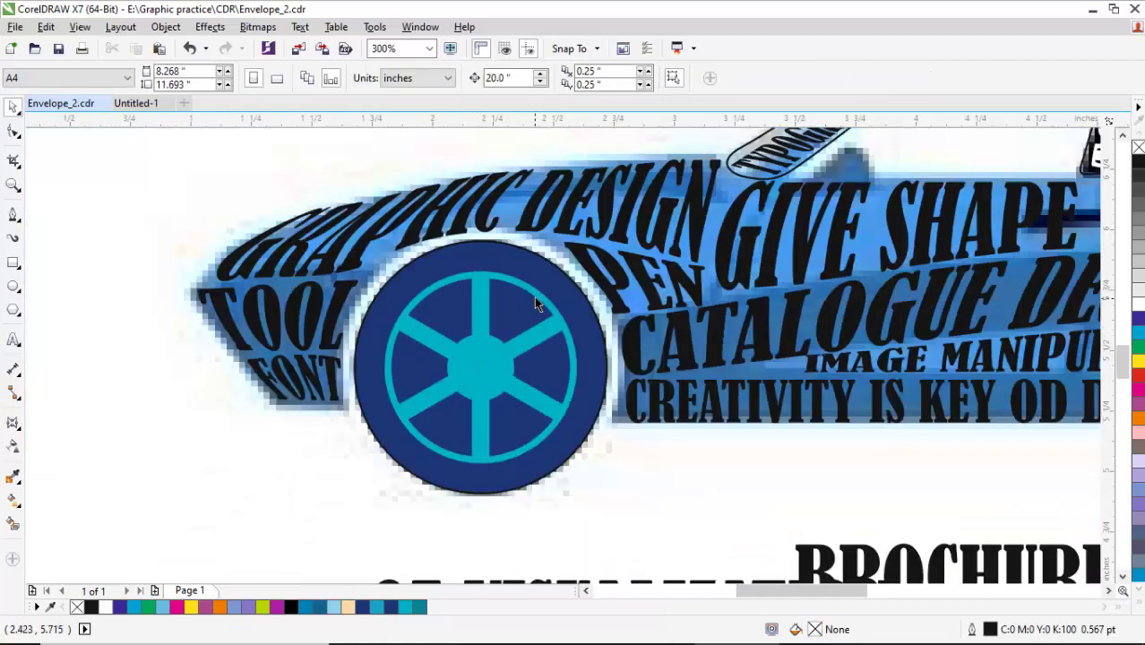
Change a copy of the BROCHURE DESIGN text to GRAPHIC NEST and scale it down to about 9 pt
left_click(535, 296)
double_click(724, 490)
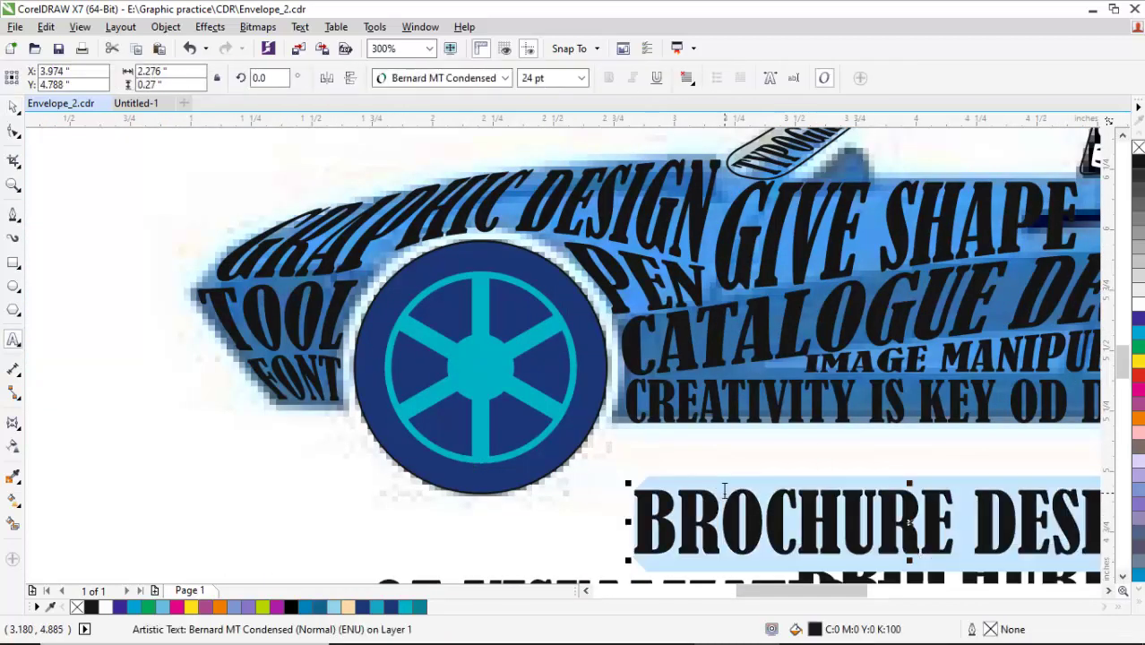
type("GRAPHIC NEST")
key("ctrl+space")
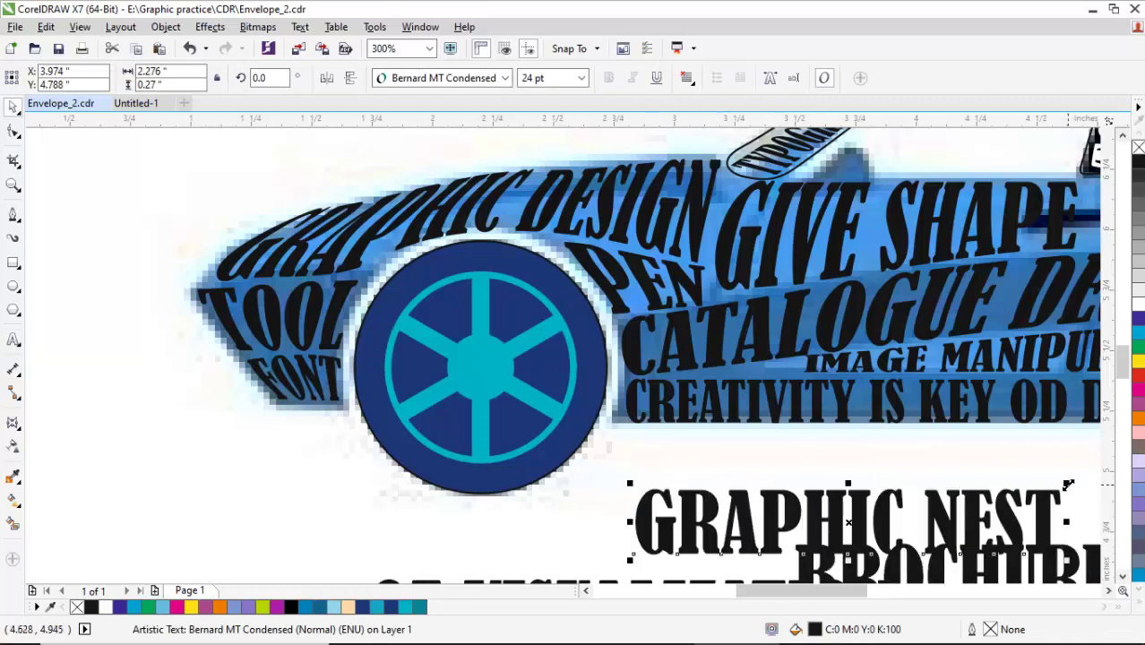
left_click_drag(1069, 485, 794, 529)
Fit GRAPHIC NEST along the top of the front wheel's cyan ring with a 0.03-inch distance from the path
left_click(540, 295)
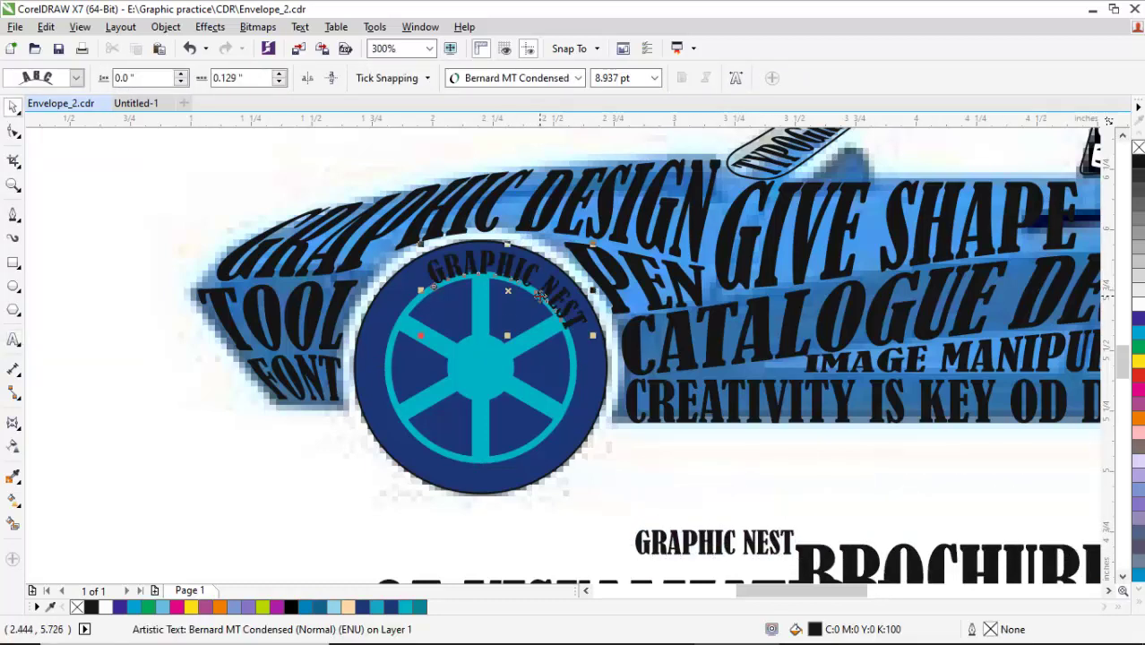
left_click(181, 73)
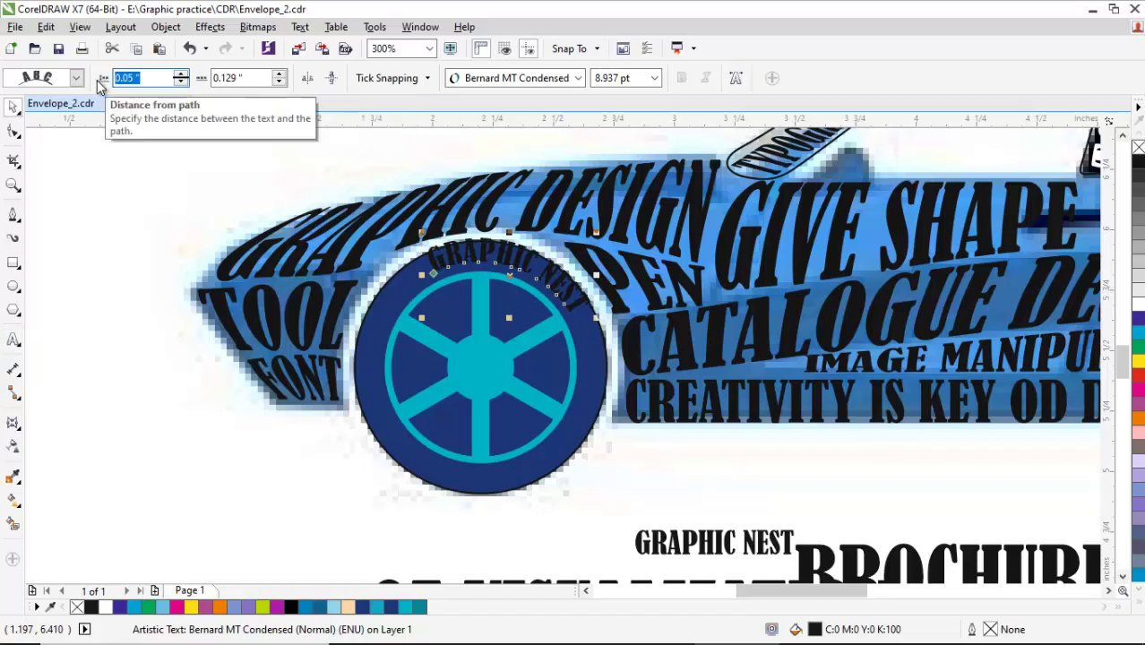
key("Tab")
type(".02")
key("Tab")
key("shift+Tab")
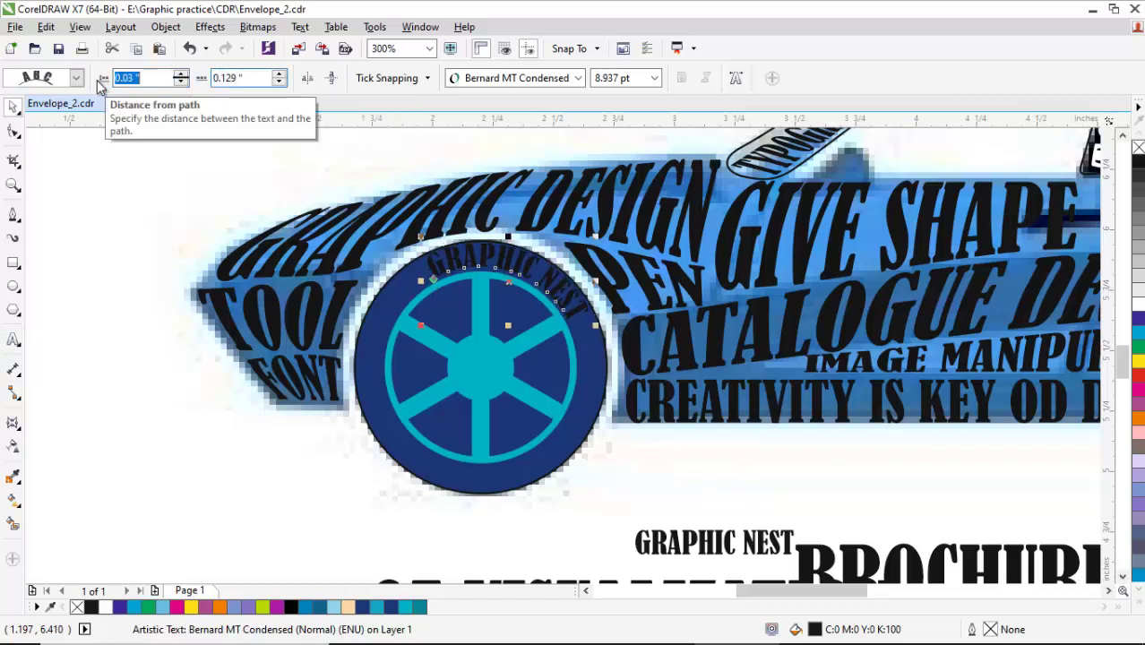
key("Up")
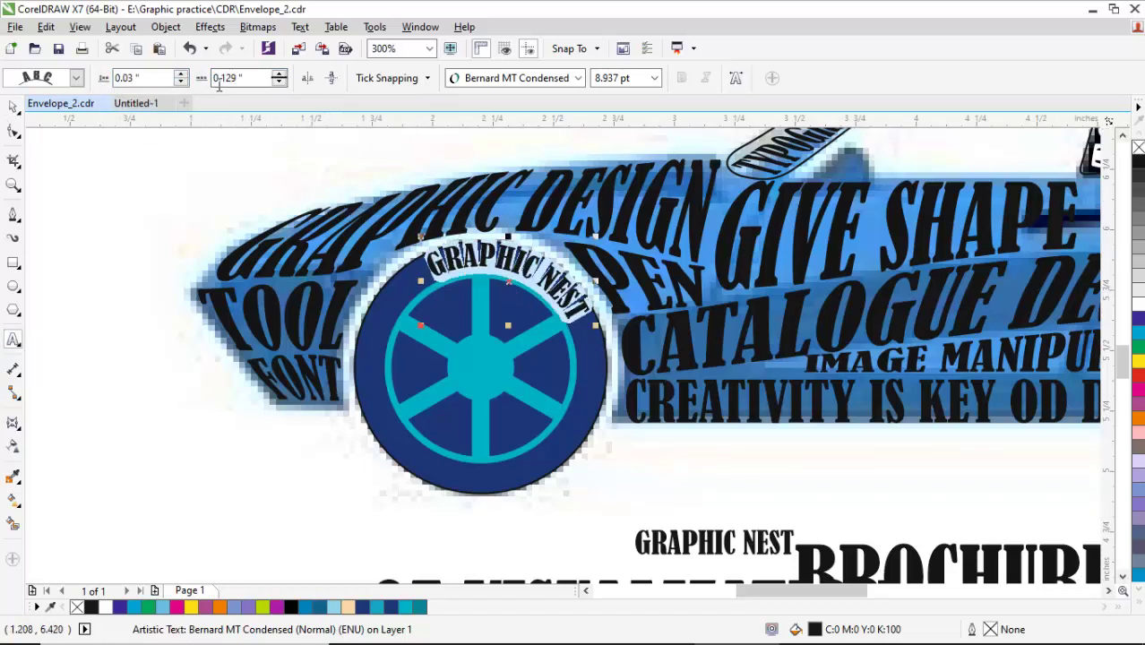
Set the wheel's curved text to 8 pt and extend it to read GRAPHIC NEST IS A PLACE FOR GRAPHIC TUTORIAL
triple_click(616, 78)
type("8")
key("Return")
type("IS A PLATFO")
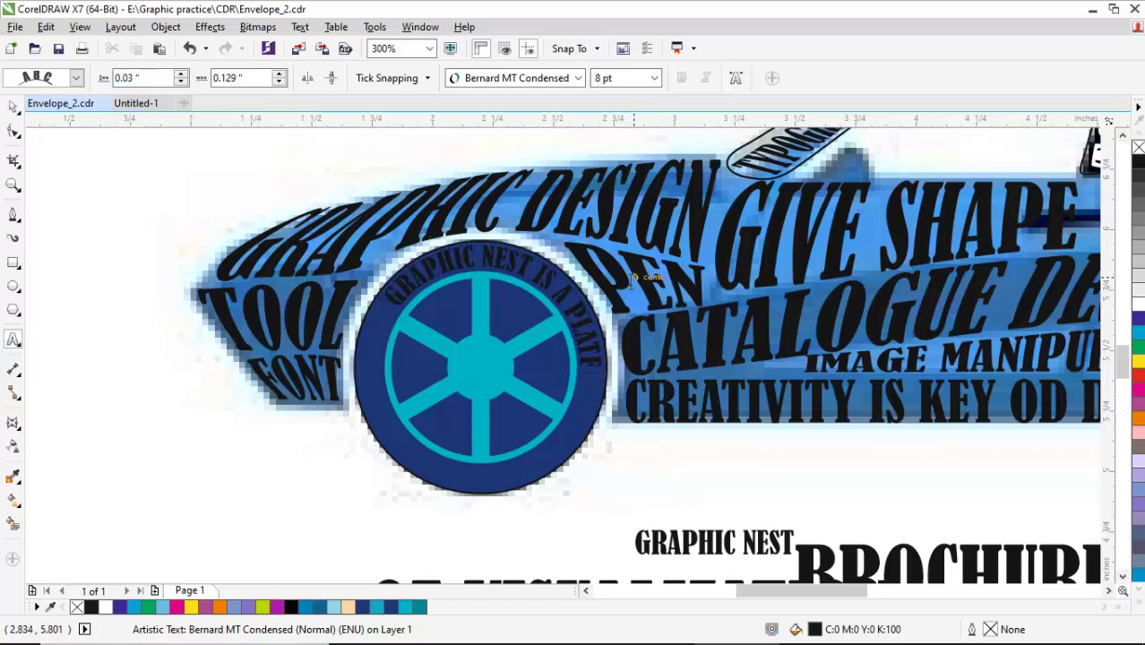
key("BackSpace")
key("BackSpace")
key("BackSpace")
key("BackSpace")
key("BackSpace")
key("BackSpace")
type("A")
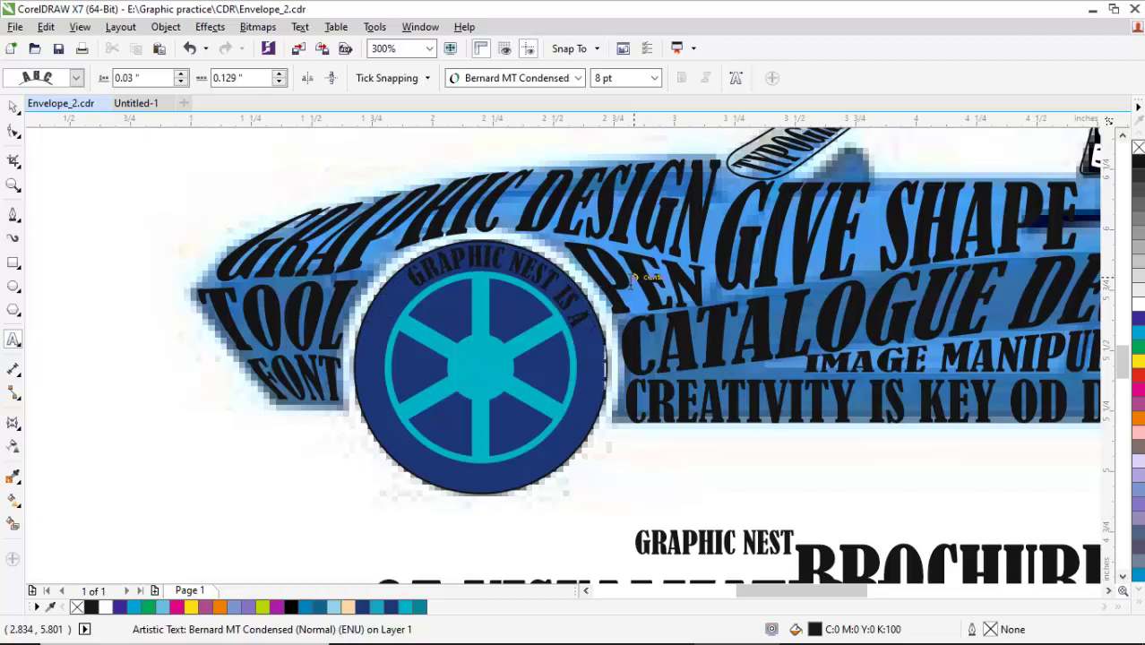
type(" PLACE FOR GRAPHIC AN")
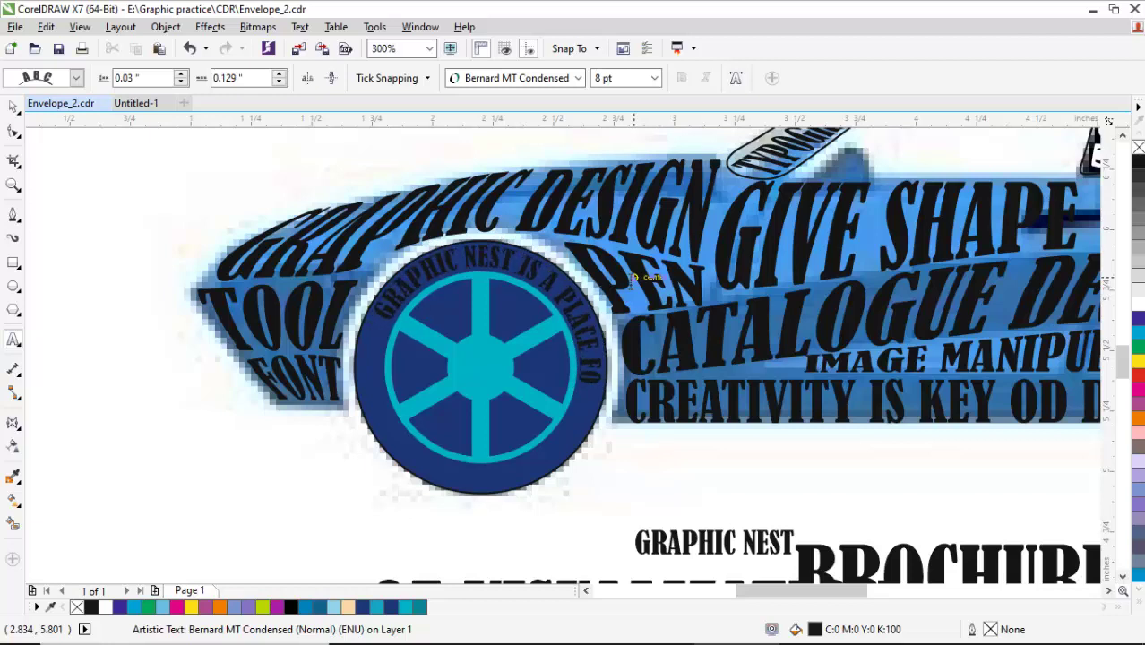
type("ORIAL")
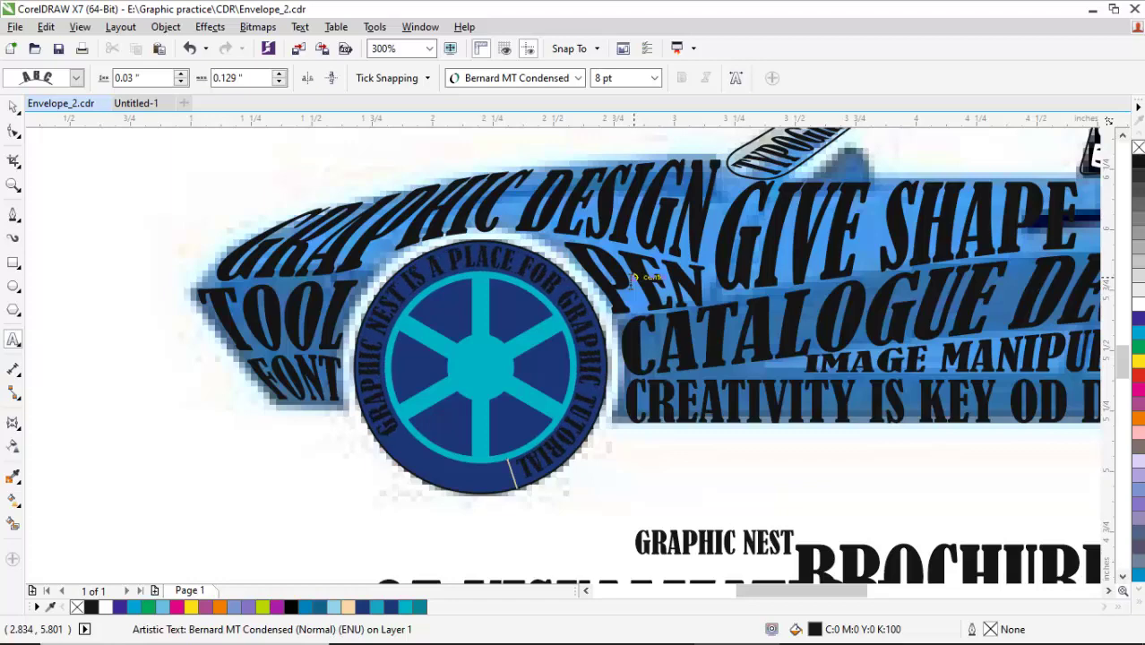
Fill all of the wheel's curved text with white
key("ctrl+a")
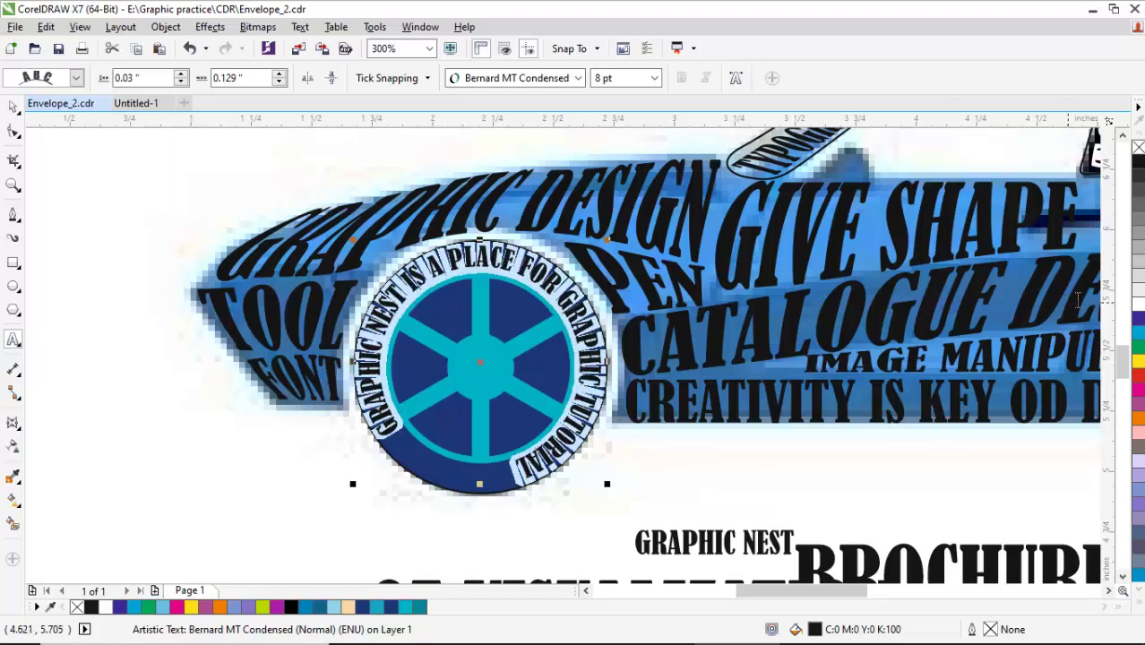
left_click(106, 607)
key("Escape")
Widen the character and word spacing of the curved text so it runs around the whole wheel
scroll(612, 463, "up", 2)
left_click(612, 463)
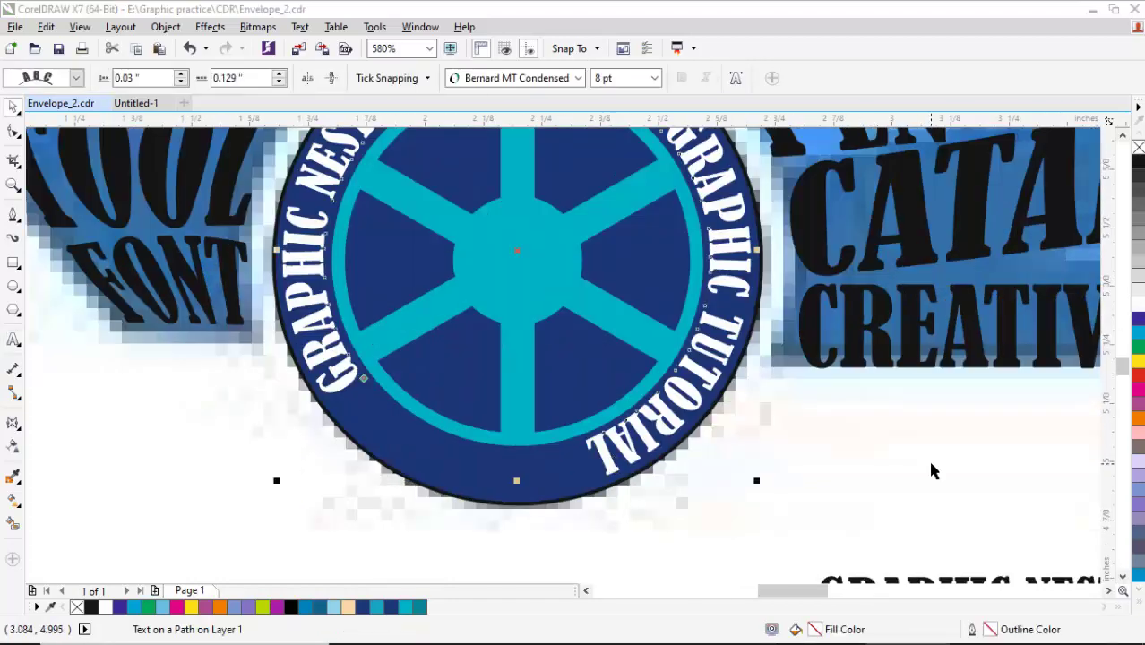
left_click(677, 424)
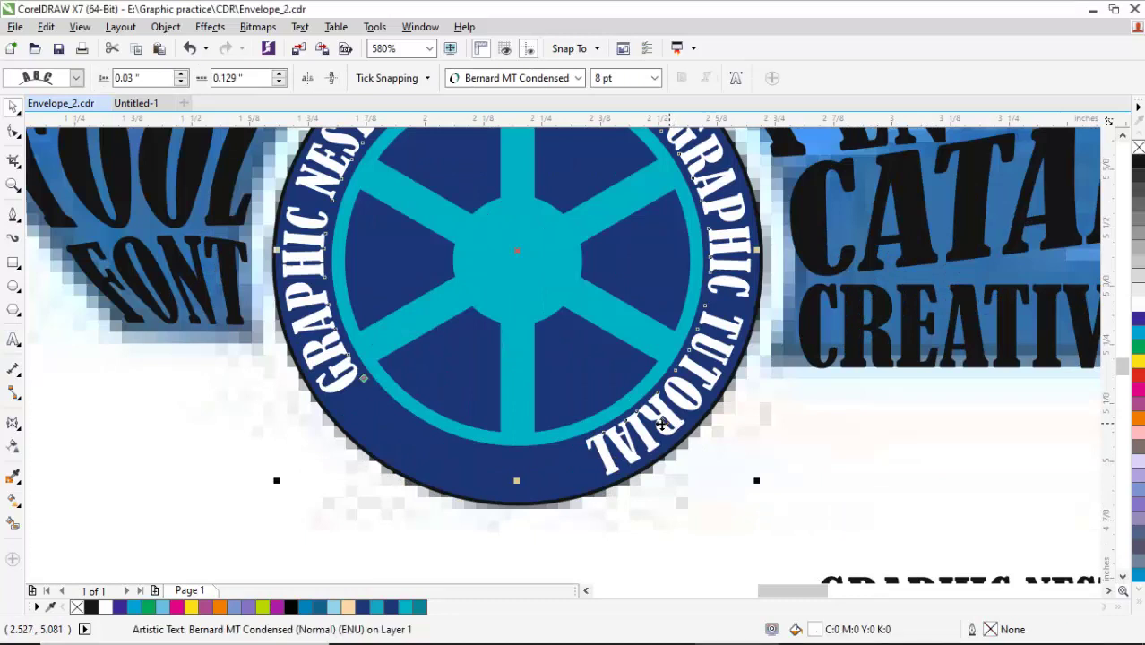
left_click(16, 170)
mouse_move(13, 132)
left_click(67, 125)
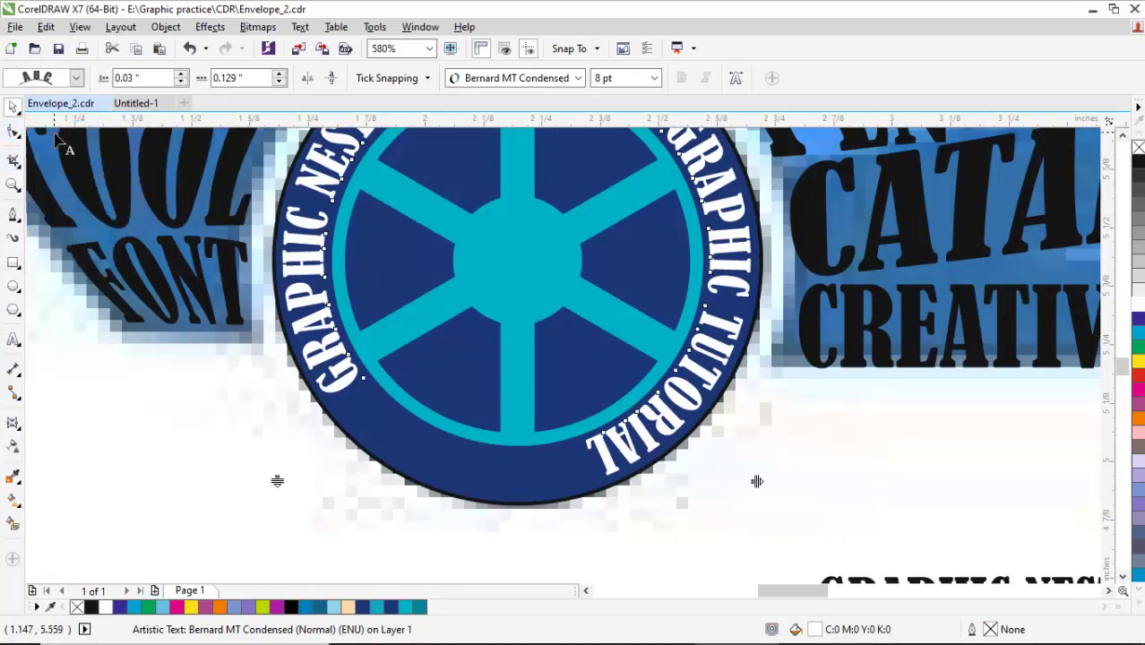
mouse_move(745, 494)
left_mouse_down()
mouse_move(785, 492)
mouse_move(758, 500)
left_mouse_up()
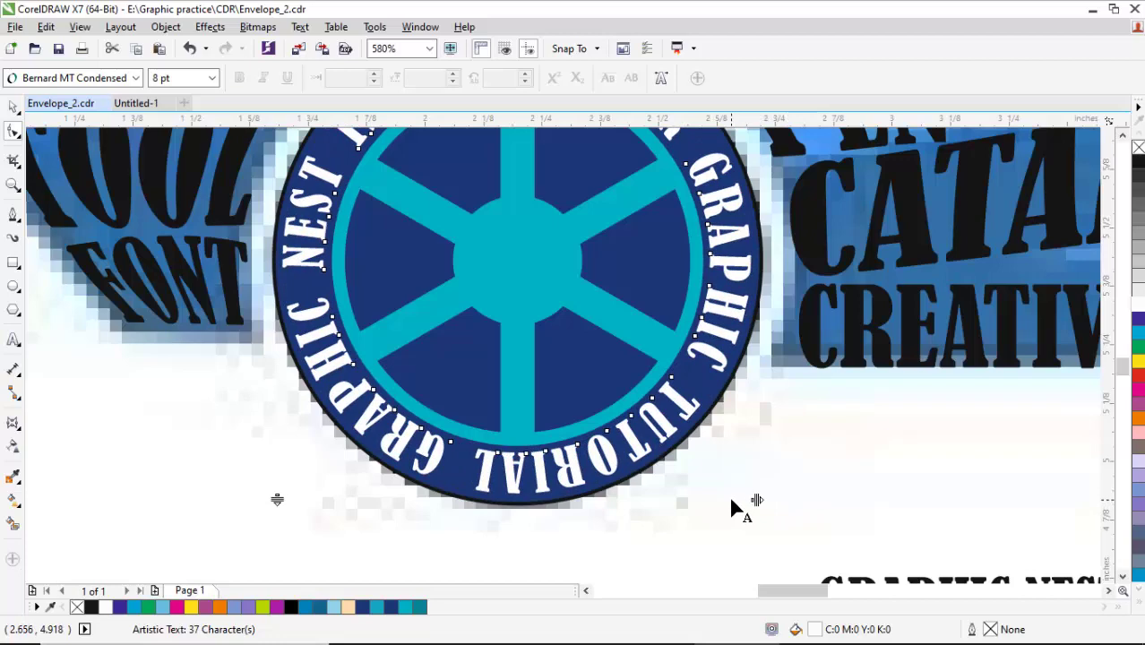
left_click(729, 495)
Remove the black outline from the front wheel's outer navy circle
scroll(635, 473, "down", 2)
left_click(651, 428)
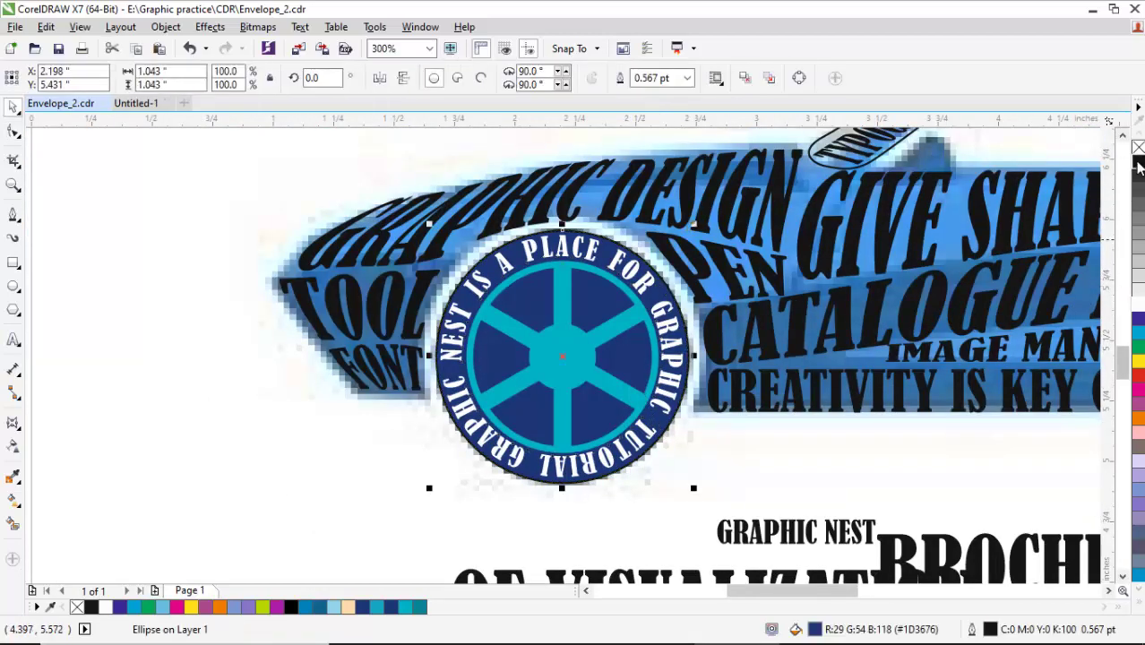
scroll(650, 342, "down", 2)
scroll(793, 475, "up", 1)
scroll(680, 384, "up", 2)
Tighten the word spacing of the curved wheel text with the Shape tool to open a gap at its end
left_click(608, 410)
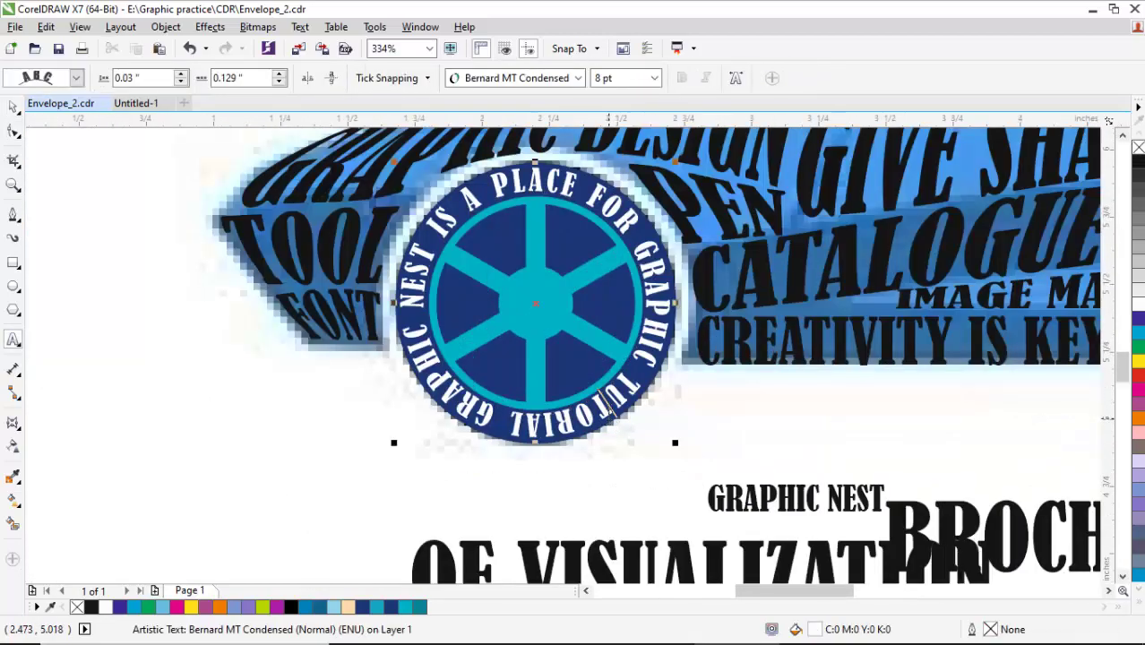
left_click(617, 397)
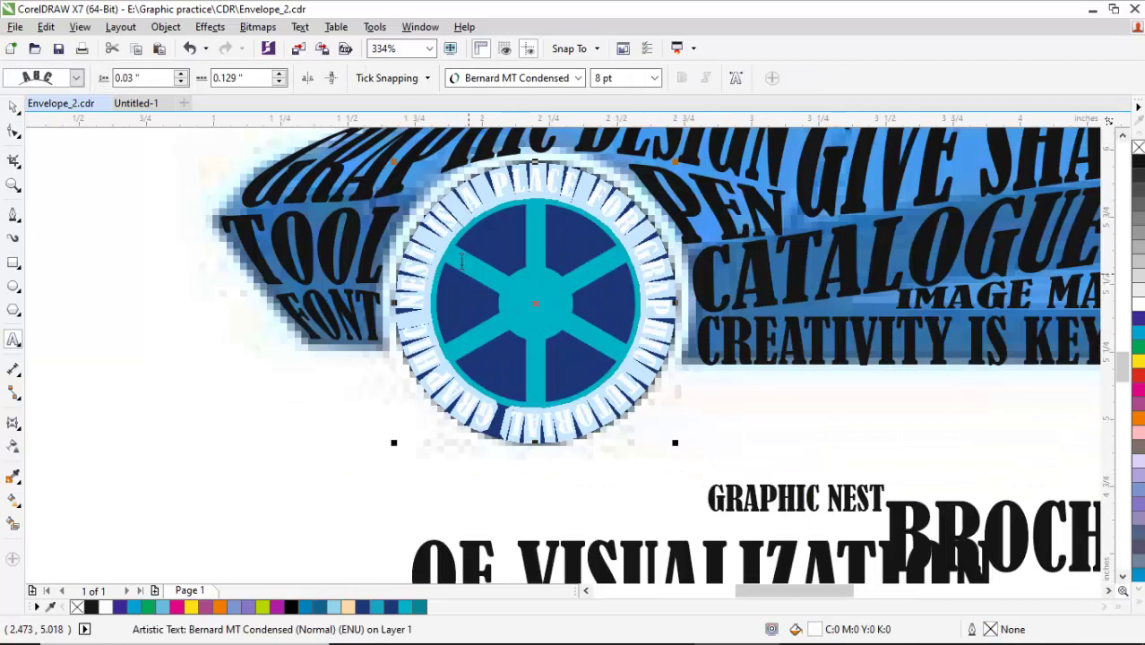
left_click(13, 132)
left_click_drag(675, 442, 639, 448)
Append GRAP after TUTORIAL in the curved wheel text to fill the remaining gap in the ring
key("F8")
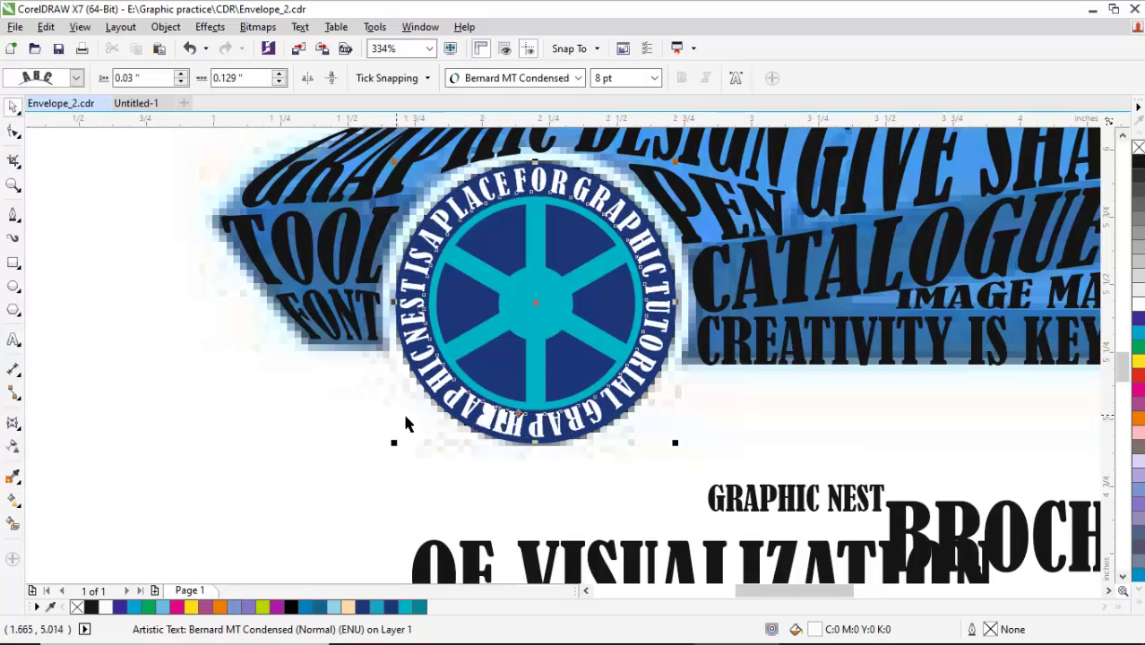
key("ctrl+z")
key("ctrl+shift+z")
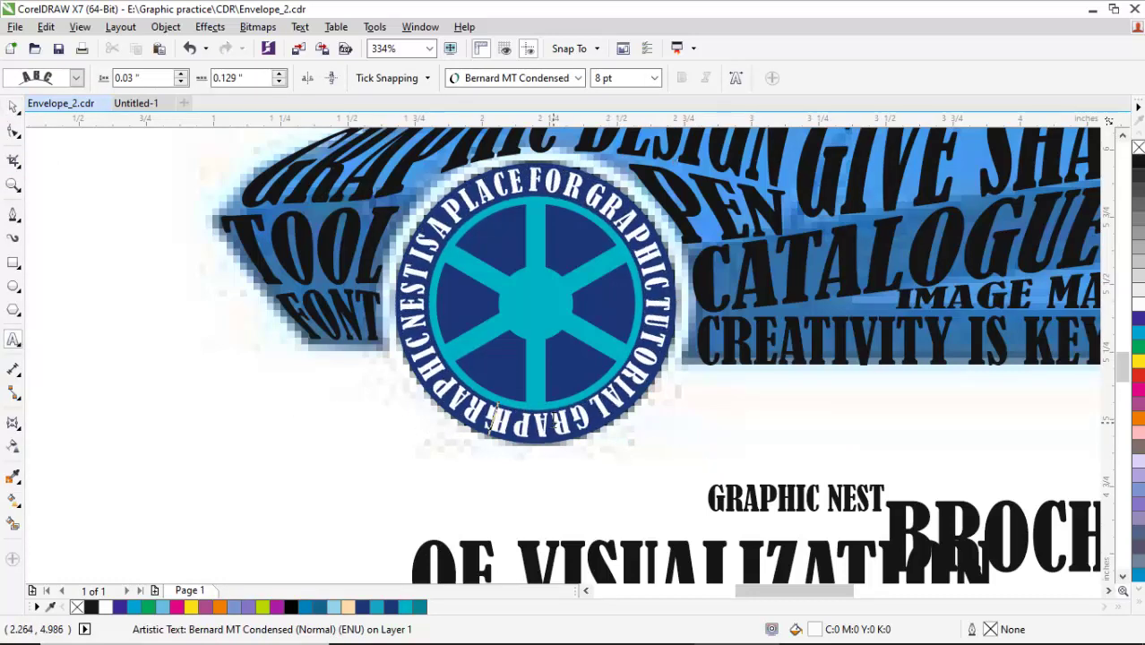
key("ctrl+z")
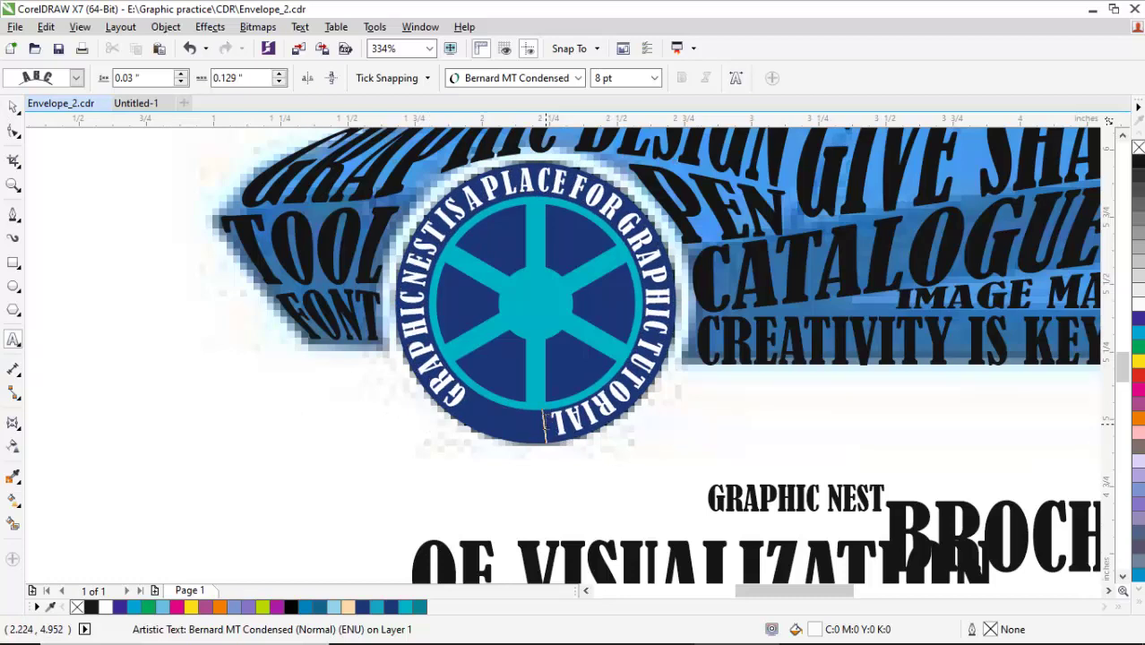
type("GRAP")
key("Escape")
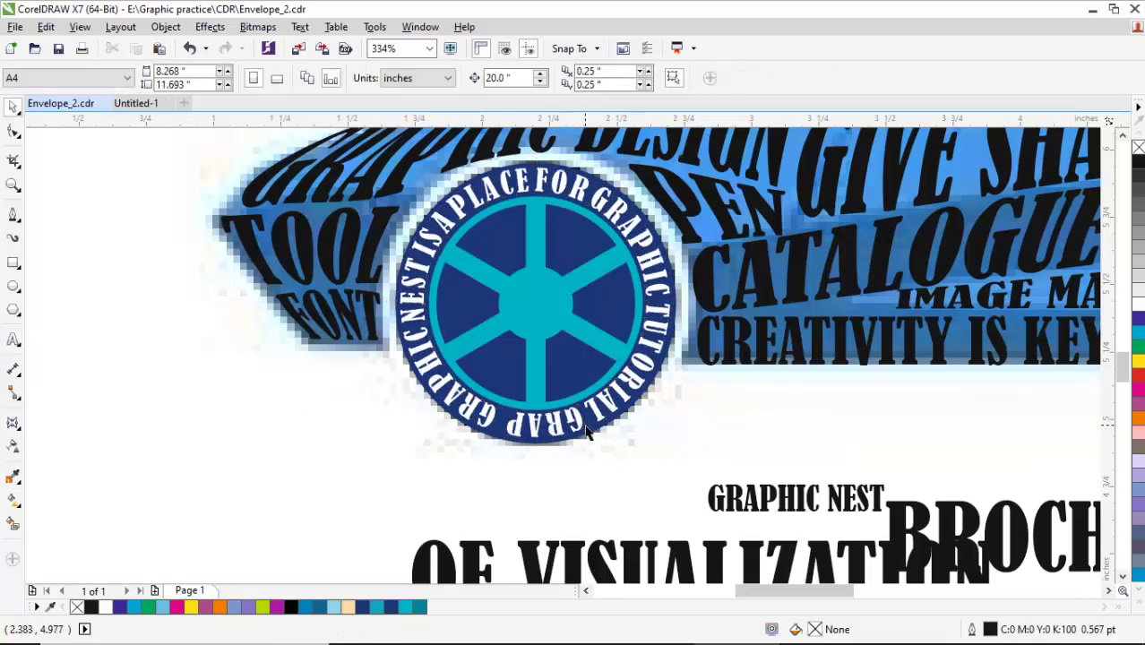
Group all parts of the front wheel and place a horizontally aligned copy over the rear wheel of the picture
scroll(587, 433, "down", 4)
left_click(574, 405)
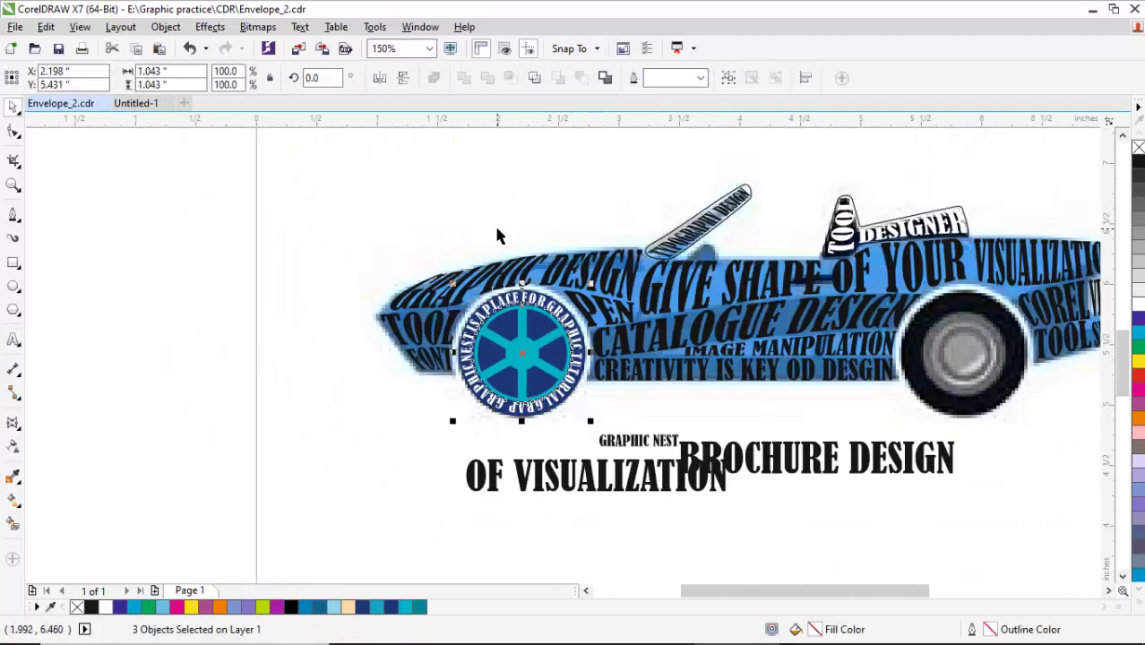
key("ctrl+g")
key("ctrl+z")
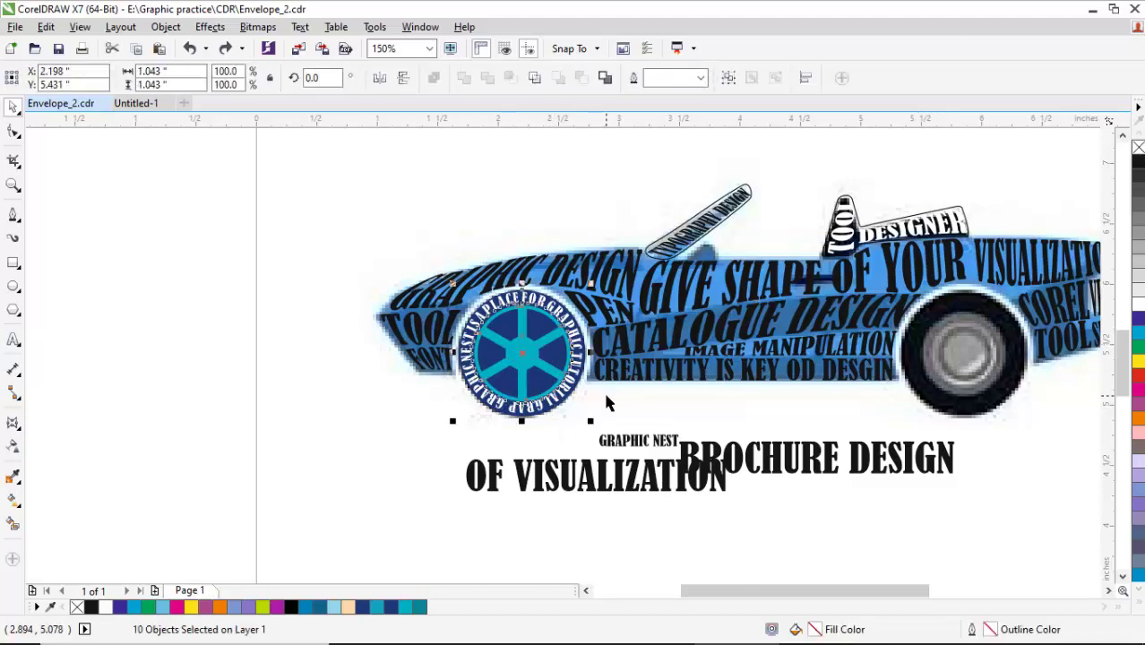
key("ctrl+g")
left_click_drag(606, 403, 1047, 403)
key("Escape")
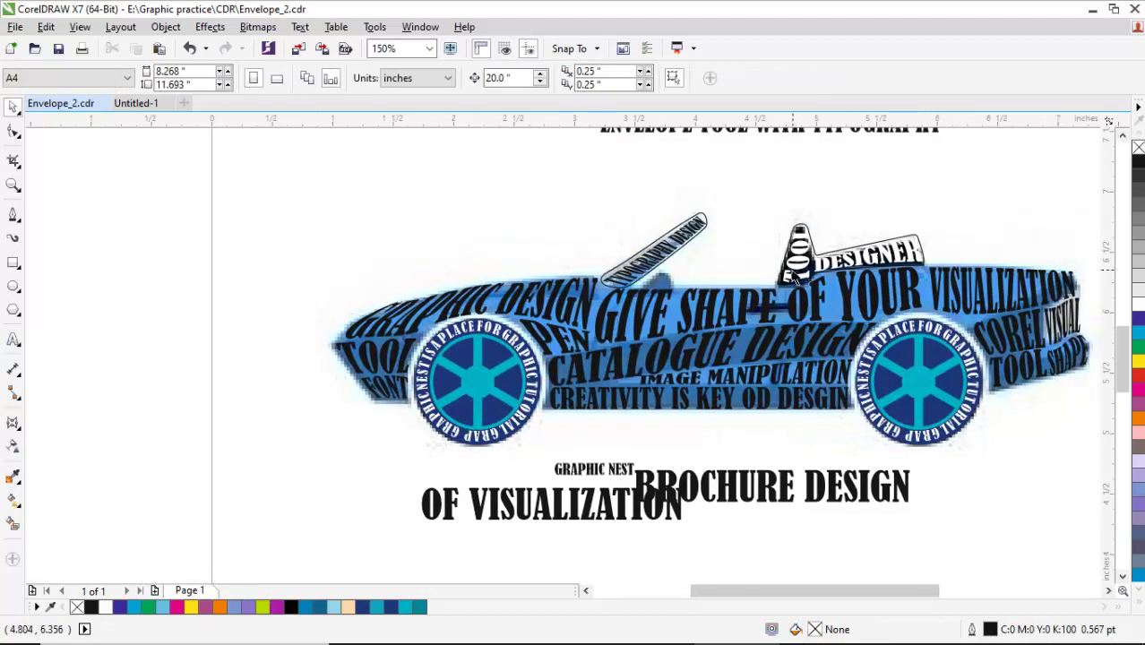
Delete the ENVELOPE TOOL WITH TYPOGRAPHY heading, the leftover words below the car, and the reference car picture
left_click_drag(334, 201, 941, 461)
left_click(881, 258)
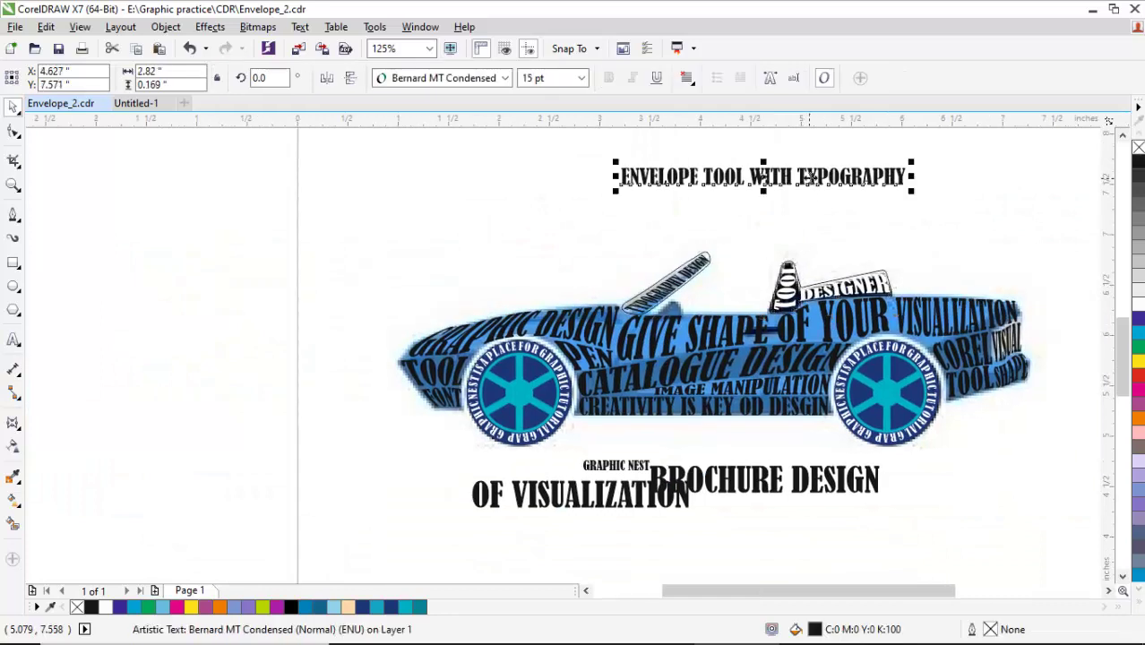
key("Delete")
key("Delete")
left_click(688, 443)
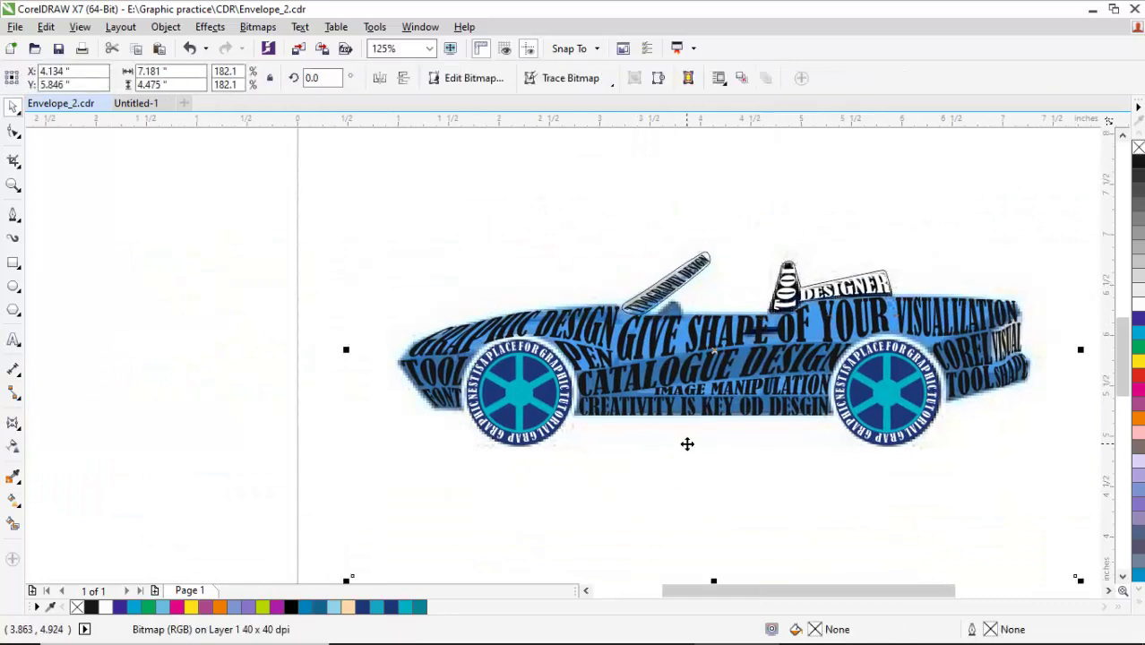
key("Delete")
Draw a page-wide background rectangle about 8.28 by 4.1 inches, filled cyan without an outline, behind the car
scroll(686, 439, "right", 3)
scroll(584, 435, "down", 2)
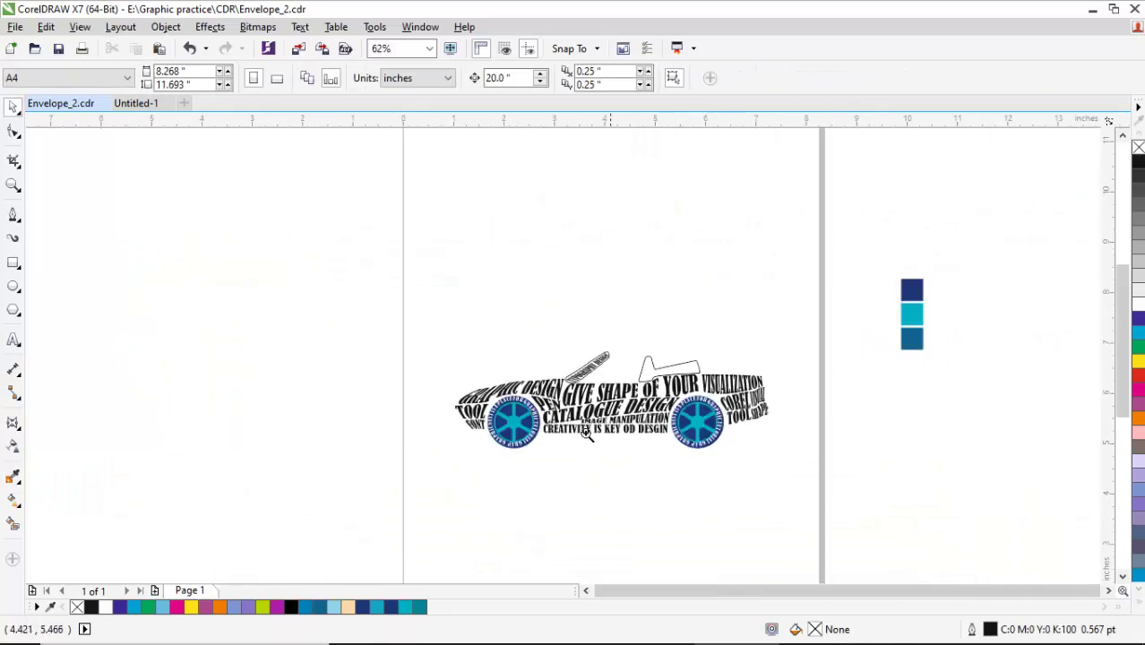
left_click_drag(371, 504, 894, 300)
key("F6")
left_click_drag(402, 273, 821, 482)
key("shift+Page_Down")
left_click(926, 493)
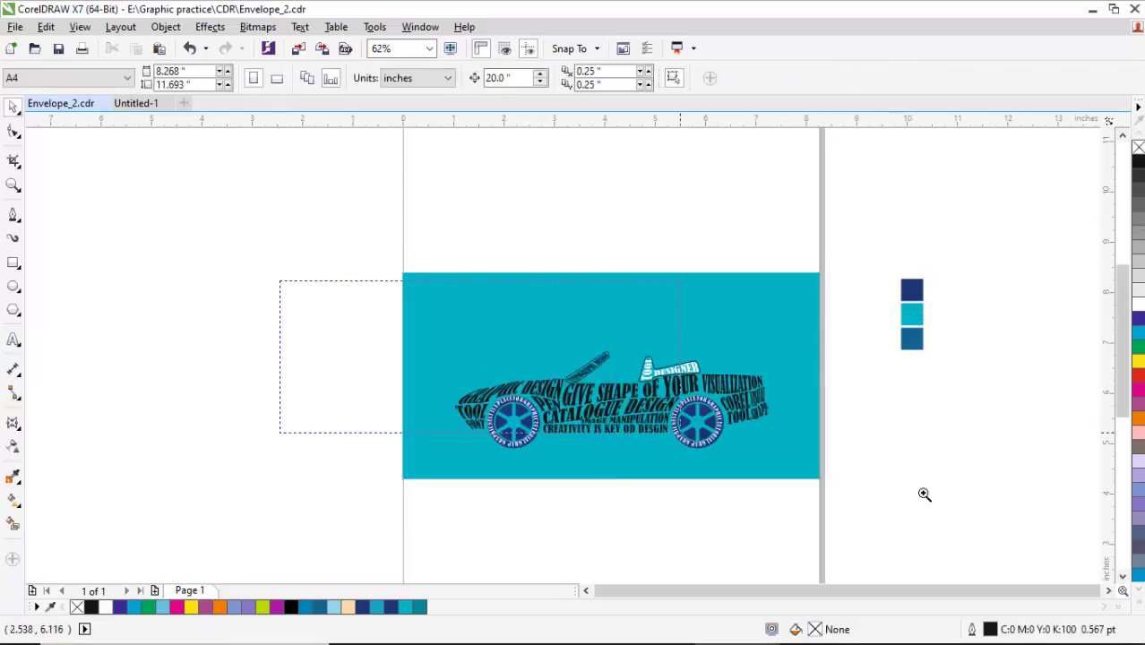
Fill all of the car's lettering with white, together with the windshield and seat shapes
scroll(932, 499, "up", 2)
left_click(686, 445)
left_click_drag(1037, 484, 294, 269)
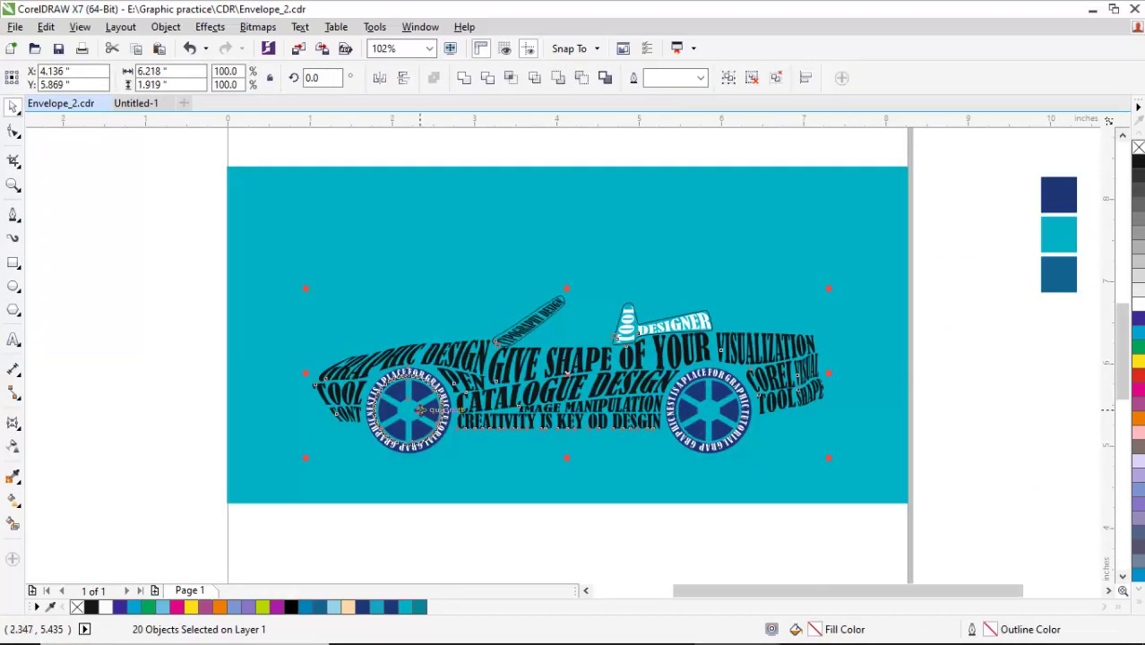
left_click(105, 607)
key("Escape")
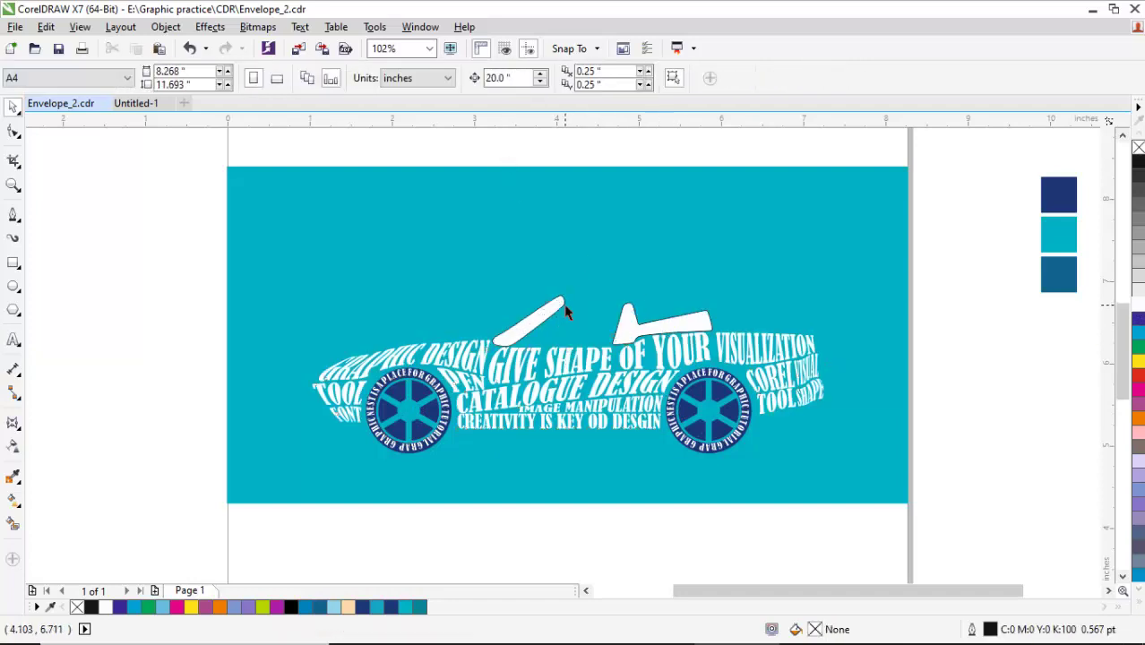
Fill the windshield and seat shapes with dark teal #068F9E, without outlines, and place them behind their lettering
left_click(564, 303)
left_click(668, 324, "shift")
scroll(782, 417, "up", 4)
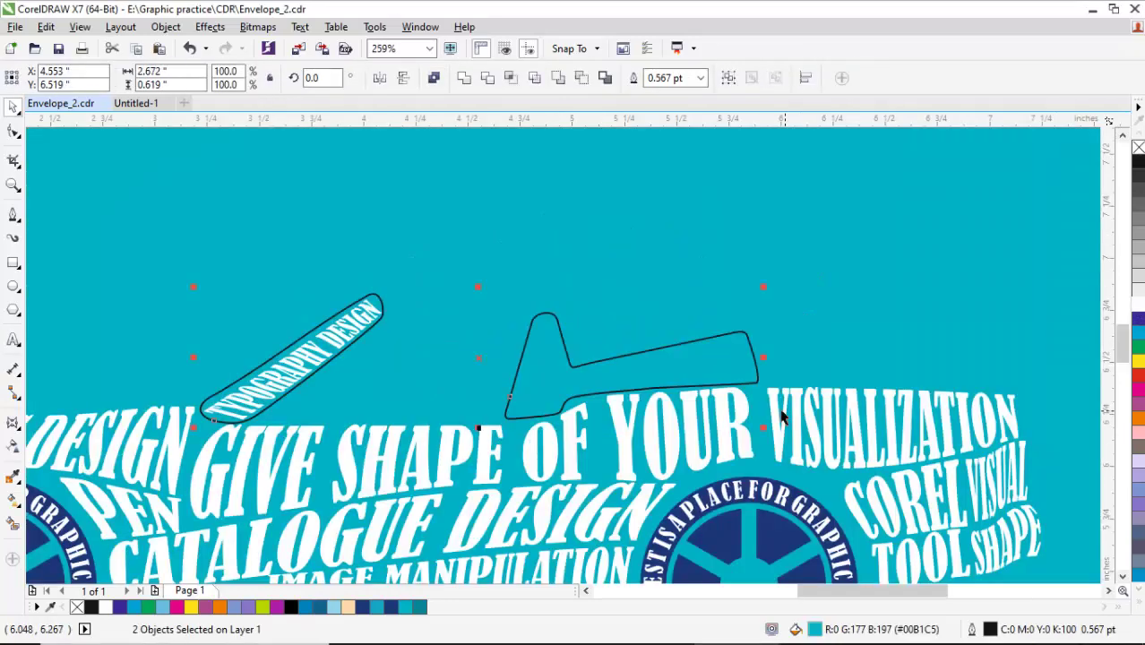
key("ctrl+z")
key("ctrl+shift+z")
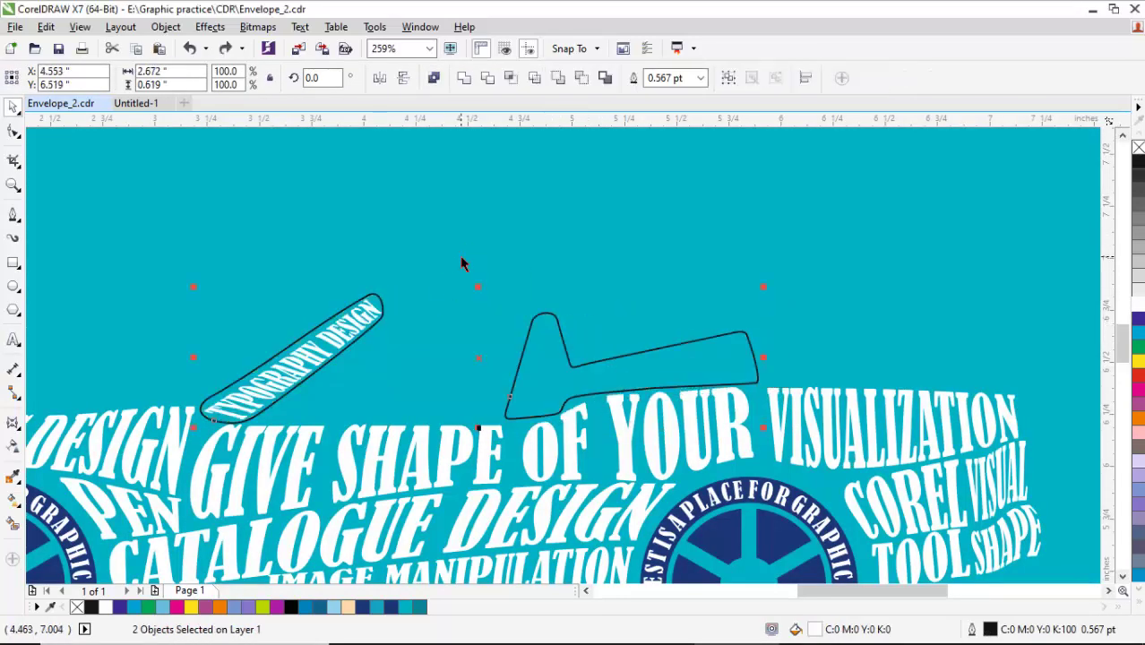
key("shift+F11")
left_click(744, 231)
key("Return")
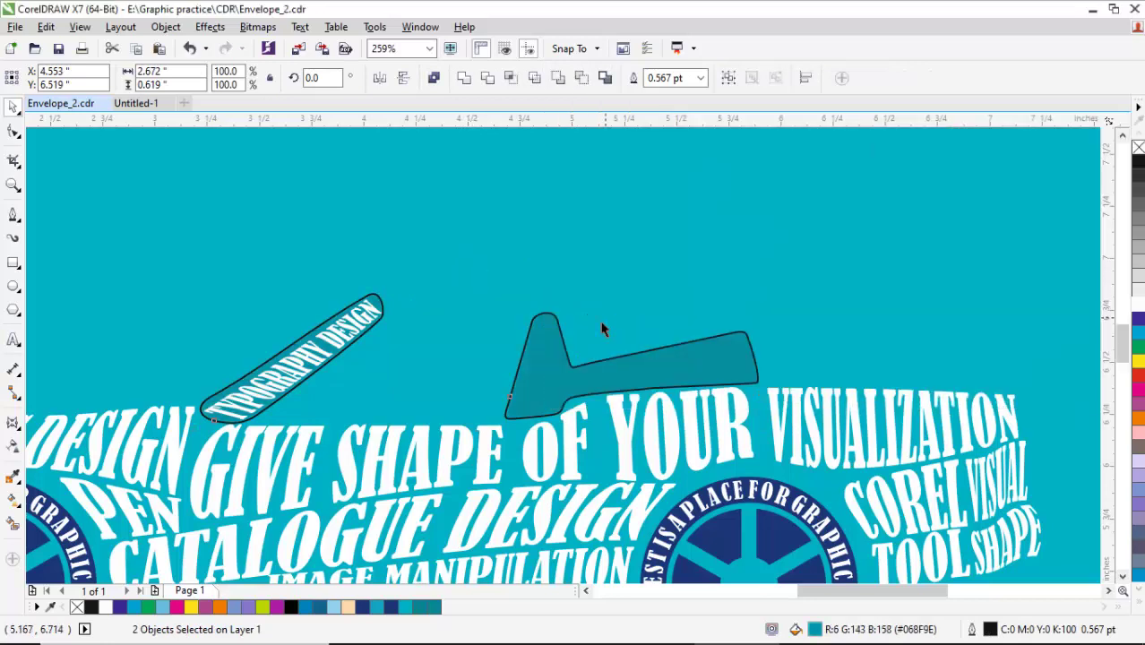
key("shift+Page_Down")
left_click(596, 228)
Adjust the envelope of the word TOOL so it fits inside the upright seat shape
double_click(547, 340)
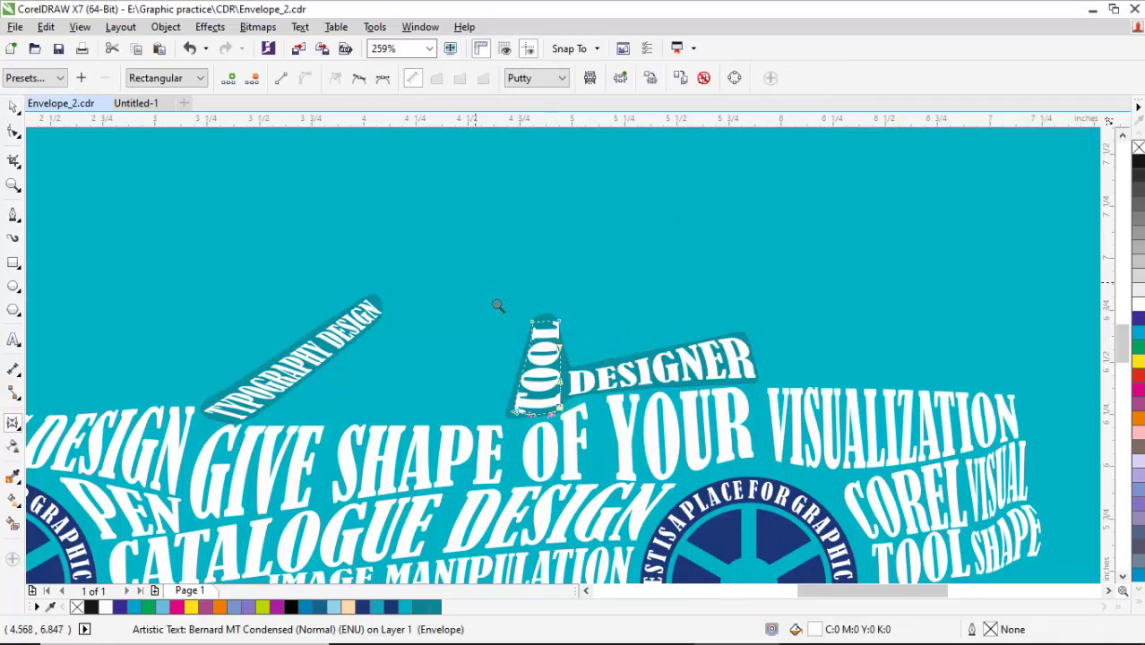
scroll(562, 319, "up", 6)
mouse_move(679, 308)
left_mouse_down()
mouse_move(670, 307)
mouse_move(690, 325)
left_mouse_up()
key("space")
scroll(681, 318, "down", 7)
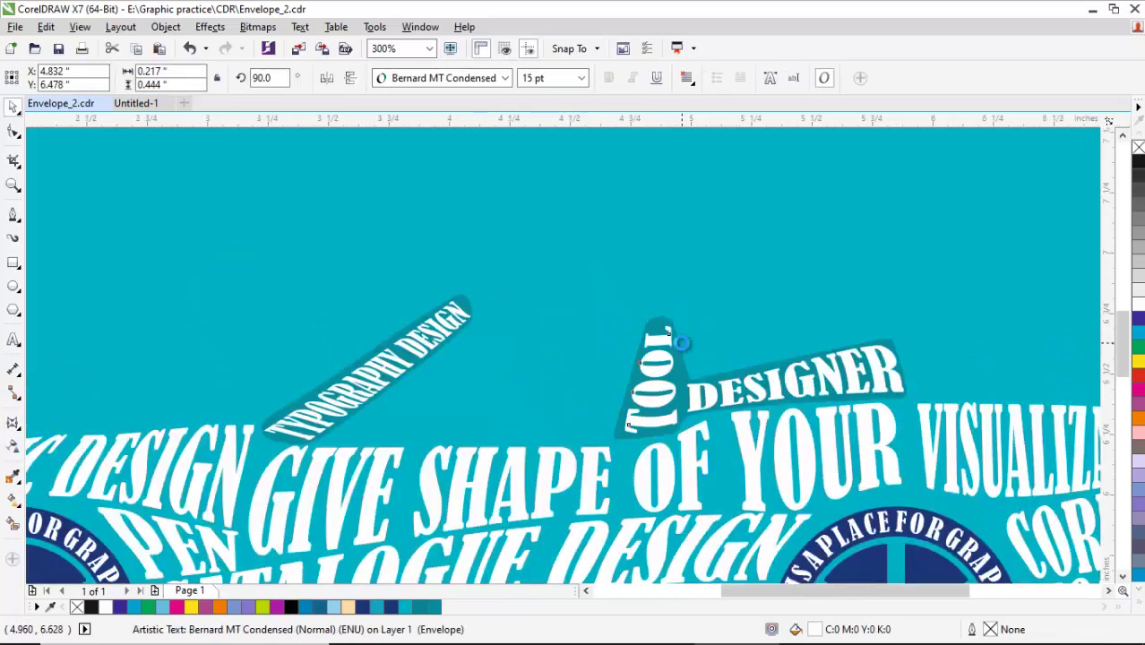
Copy the cyan rectangle directly below itself and lower the grouped car until its wheels rest on the joining edge
left_click_drag(349, 289, 884, 474)
scroll(884, 474, "down", 1)
left_click(858, 420)
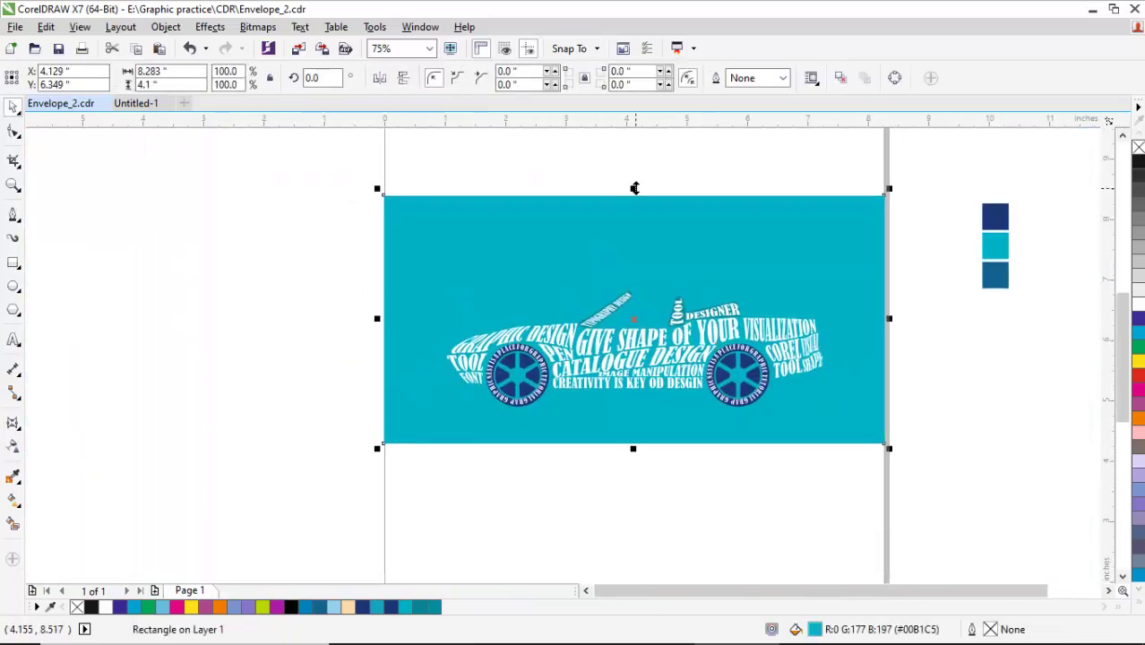
left_click_drag(634, 188, 756, 437)
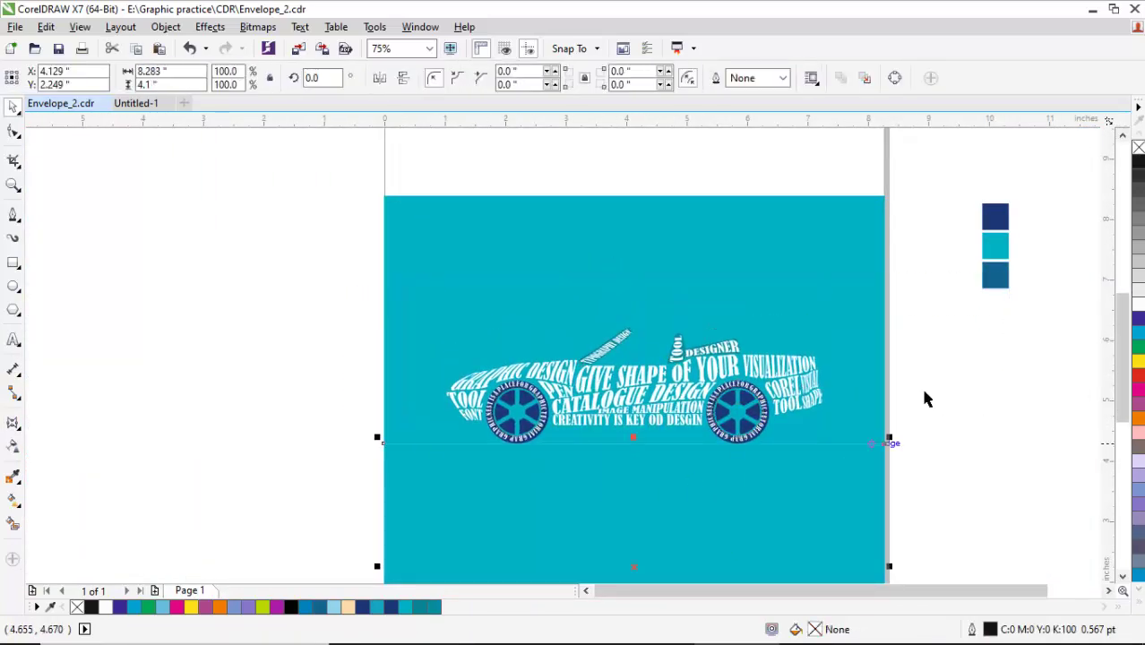
Fill the lower rectangle with the medium blue of the third swatch and shorten it to a ground strip
left_click(995, 275)
left_click(944, 344)
scroll(944, 344, "down", 1)
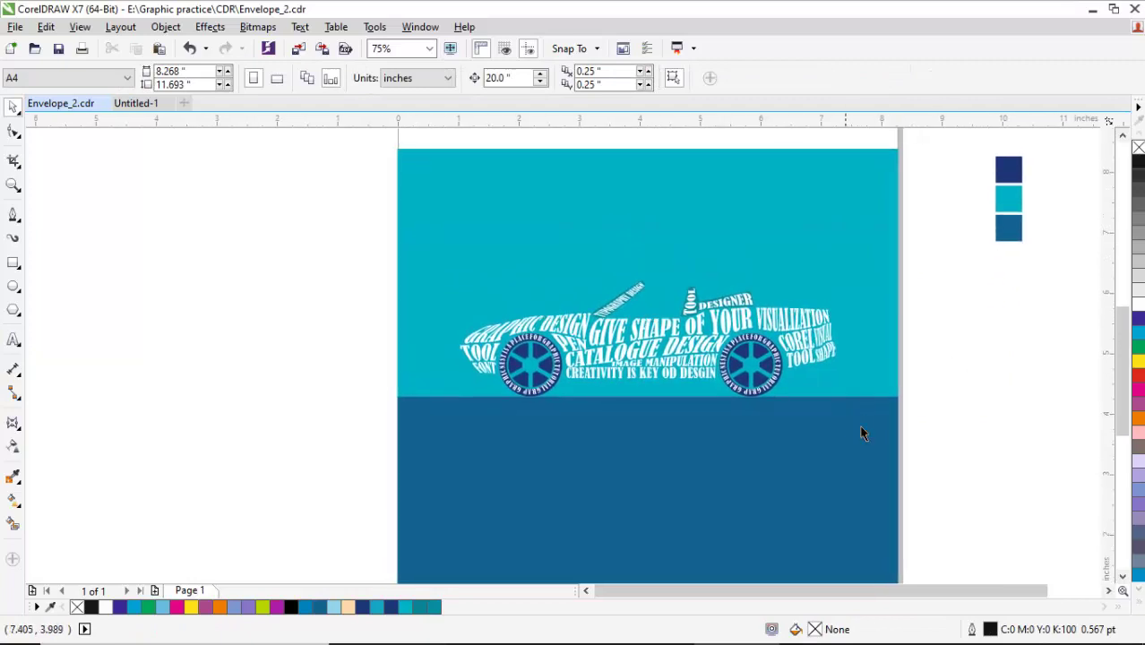
scroll(784, 417, "down", 2)
left_click_drag(524, 284, 899, 441)
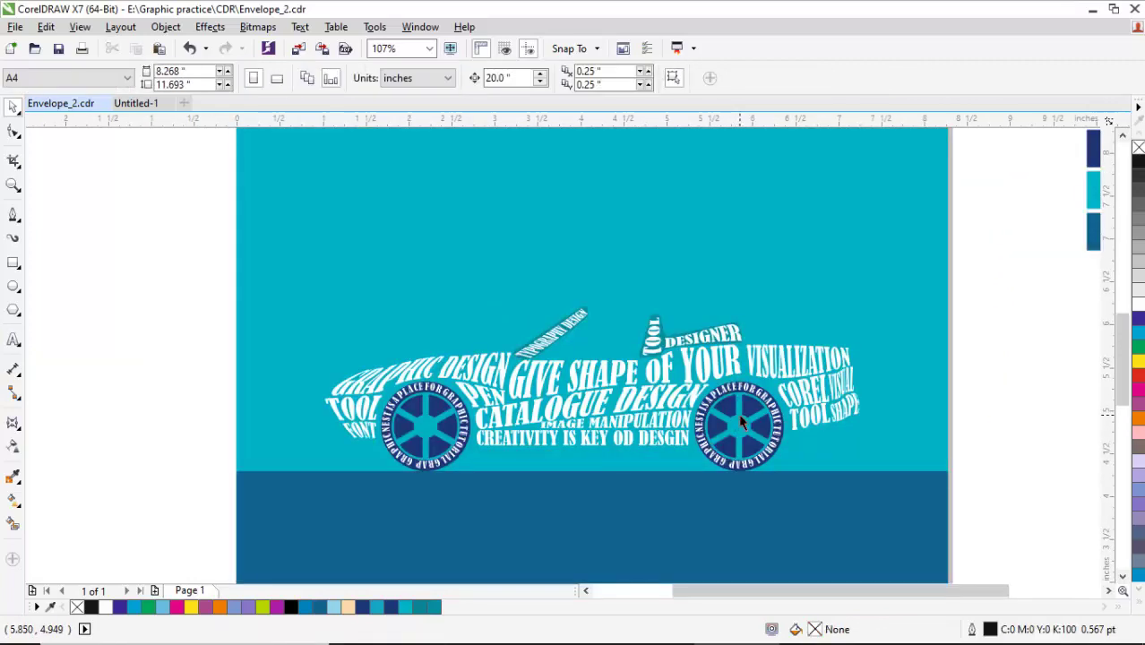
left_click(746, 408)
scroll(886, 417, "down", 1)
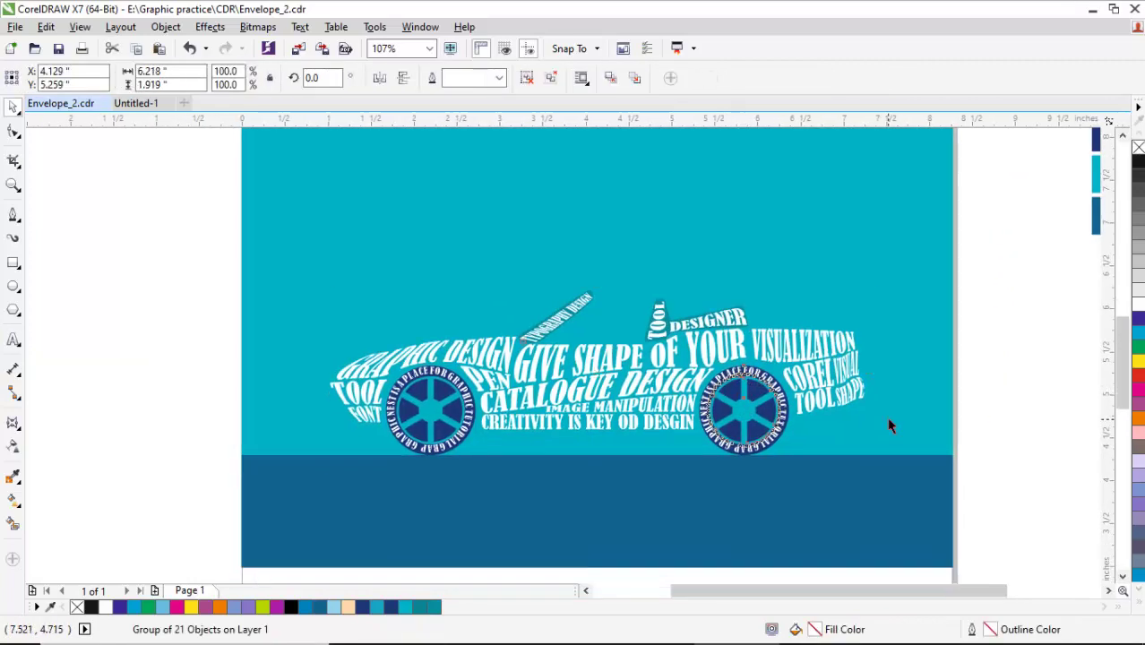
left_click(936, 458)
scroll(936, 459, "down", 1)
scroll(506, 324, "up", 2)
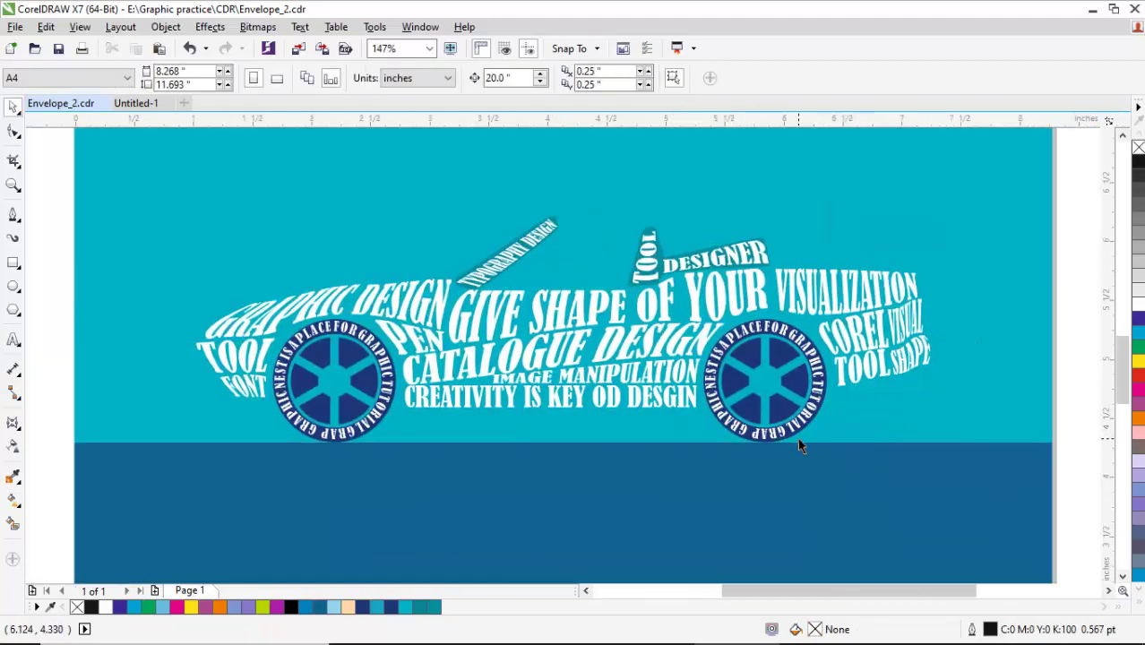